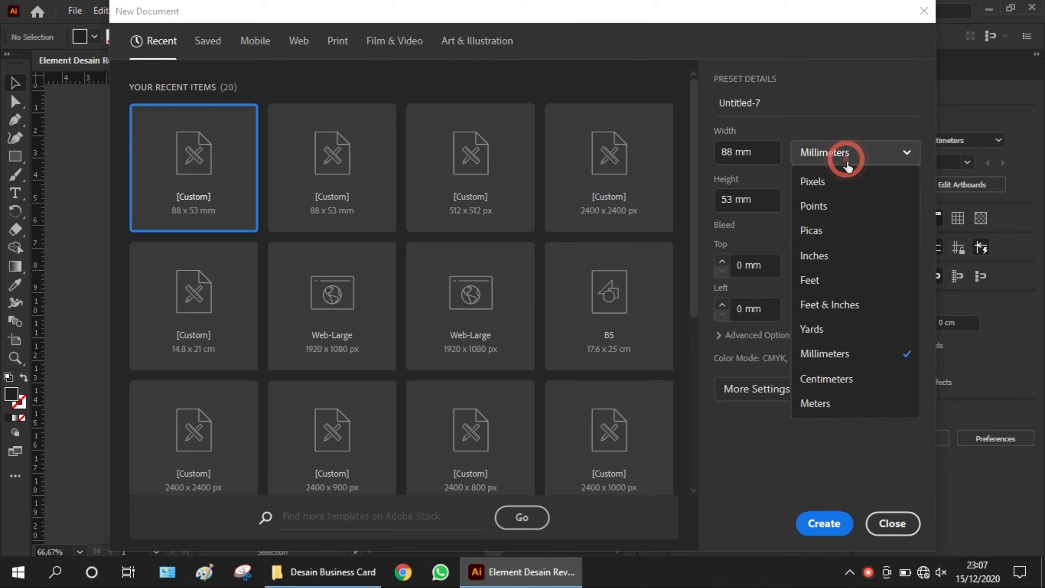
Create a landscape 88 x 53 mm document with millimetre units and two artboards
click(868, 355)
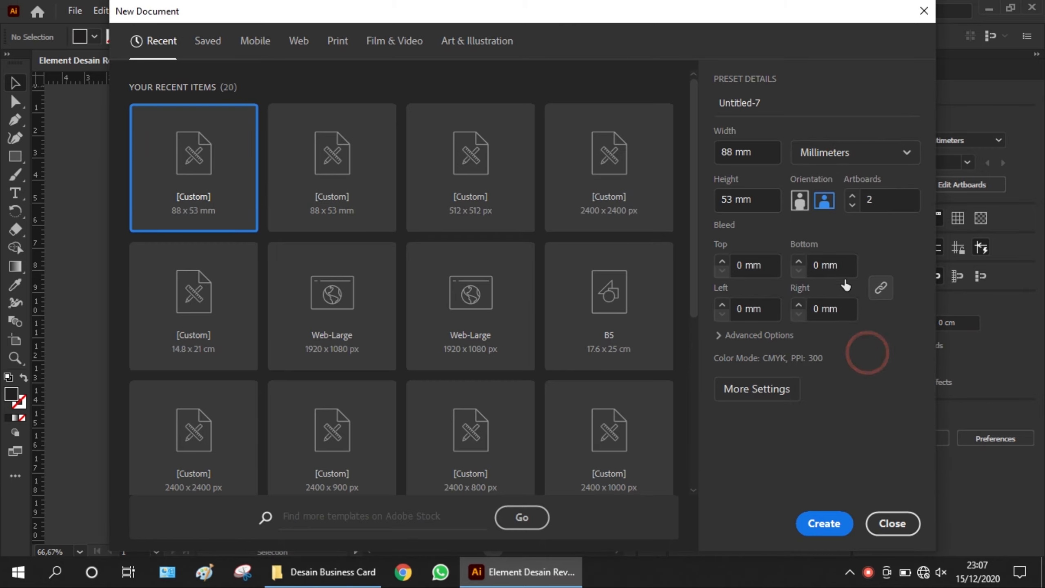
click(765, 153)
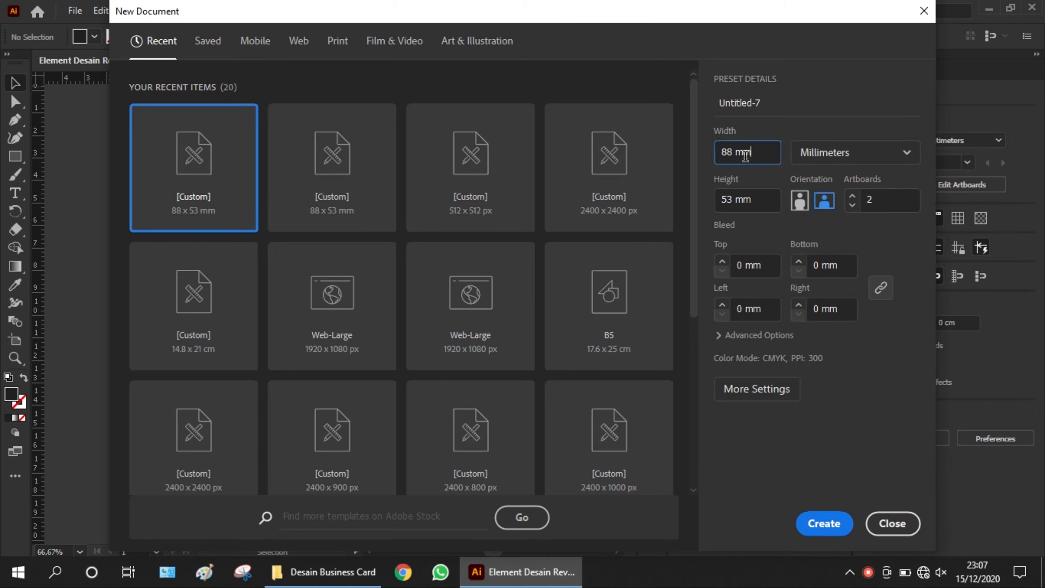
click(762, 200)
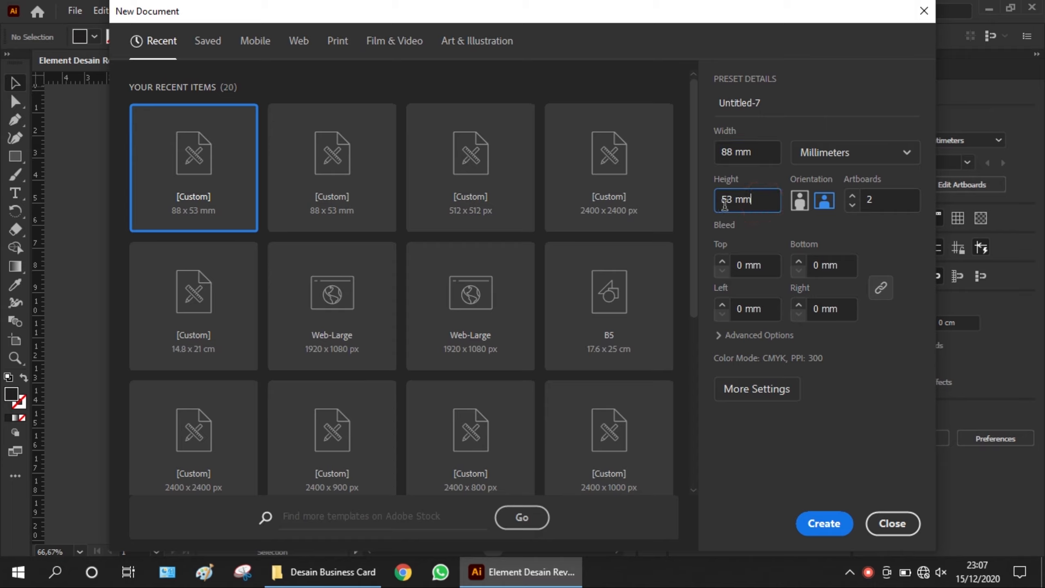
click(880, 202)
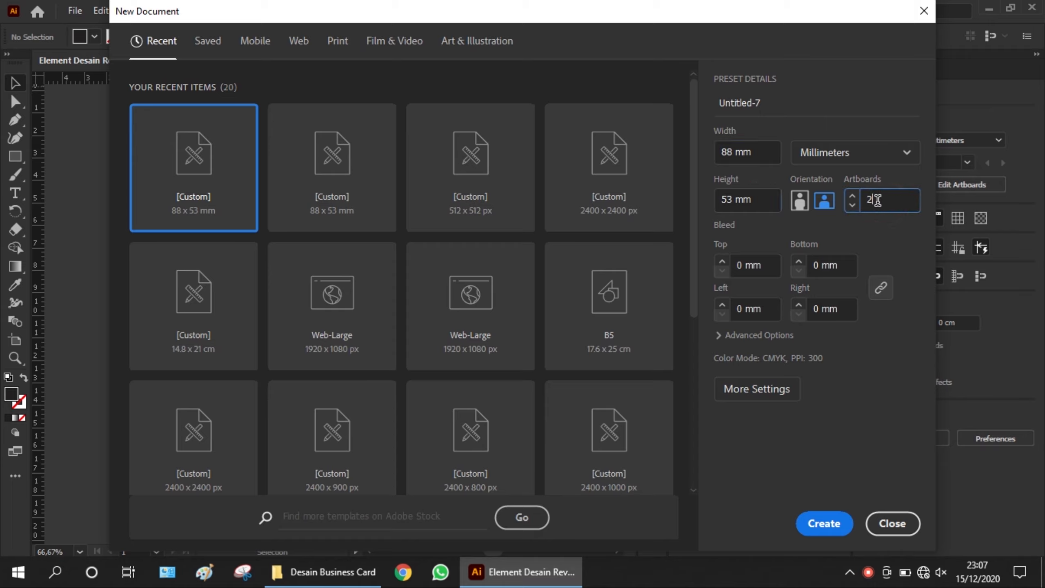
click(822, 522)
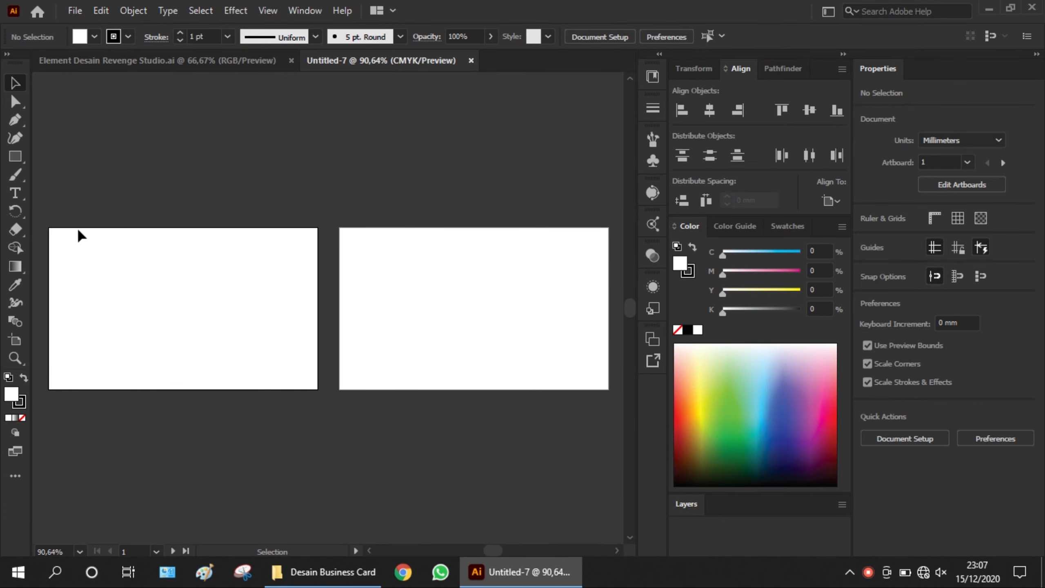
Draw a white 88 x 53 mm rectangle without stroke that covers the first artboard exactly
scroll(54, 312, up, 2)
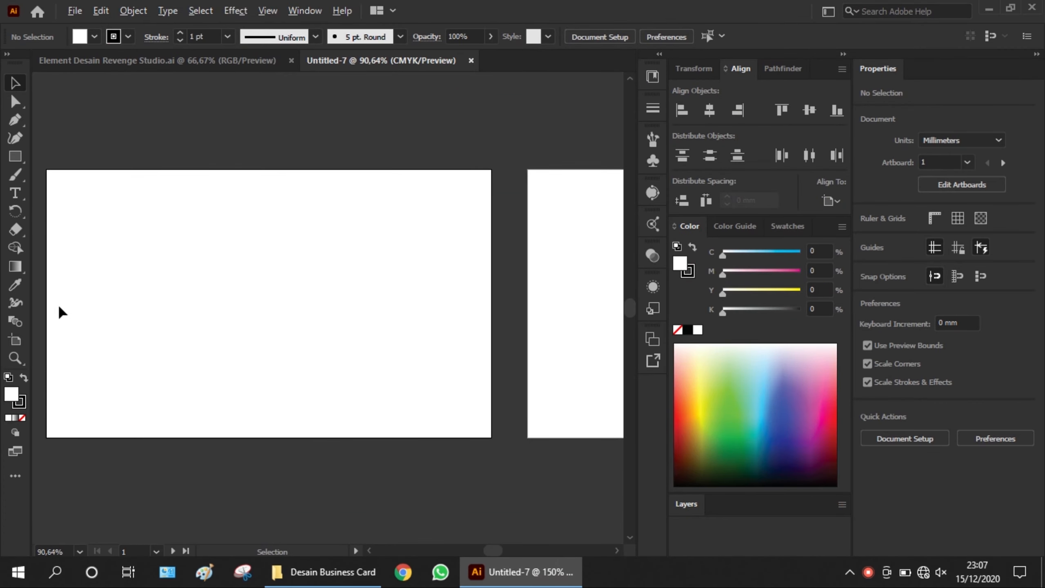
click(369, 551)
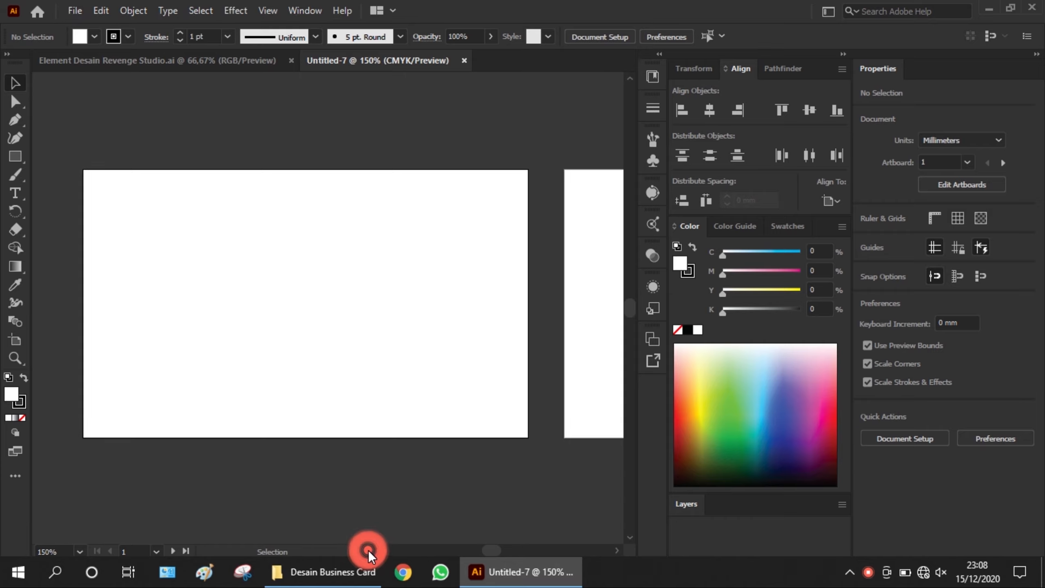
click(15, 156)
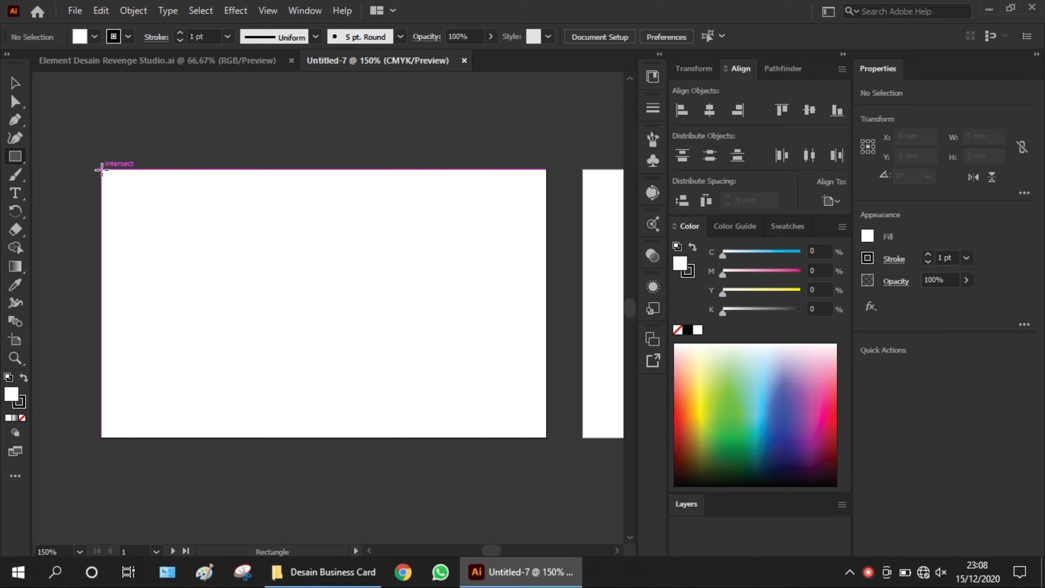
drag(101, 169, 547, 438)
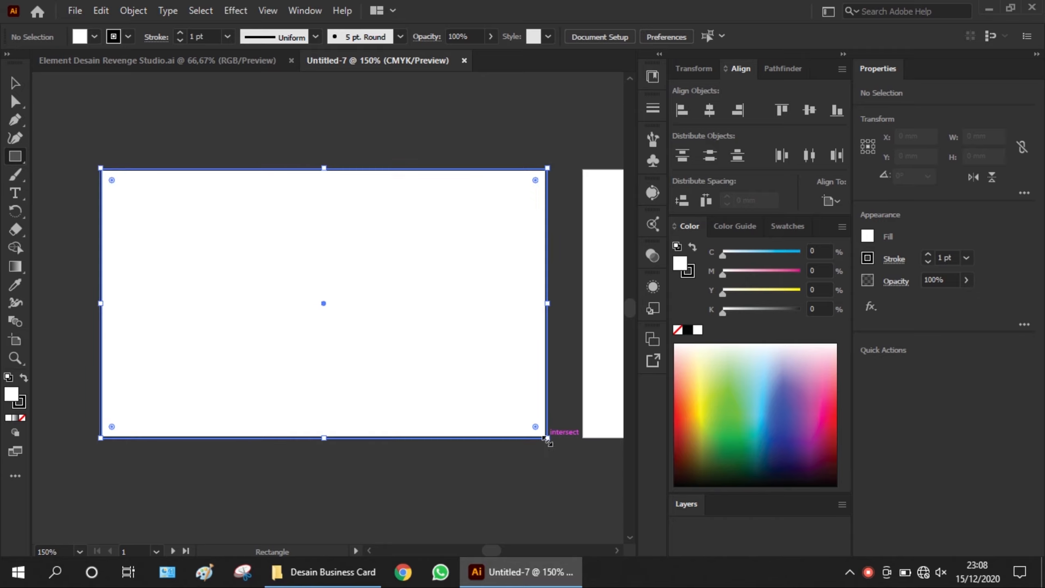
click(927, 262)
click(927, 262)
click(927, 262)
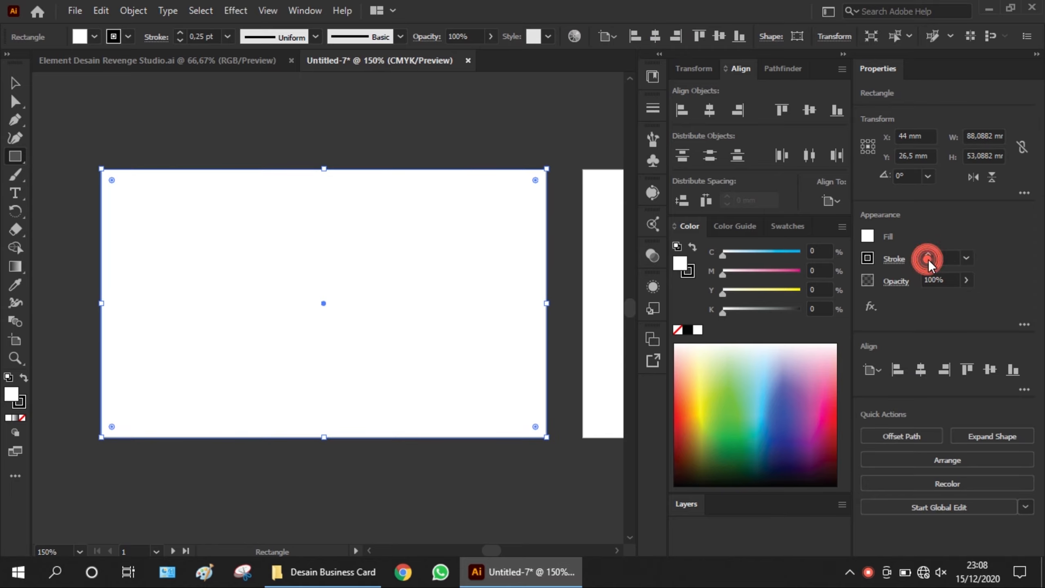
click(16, 84)
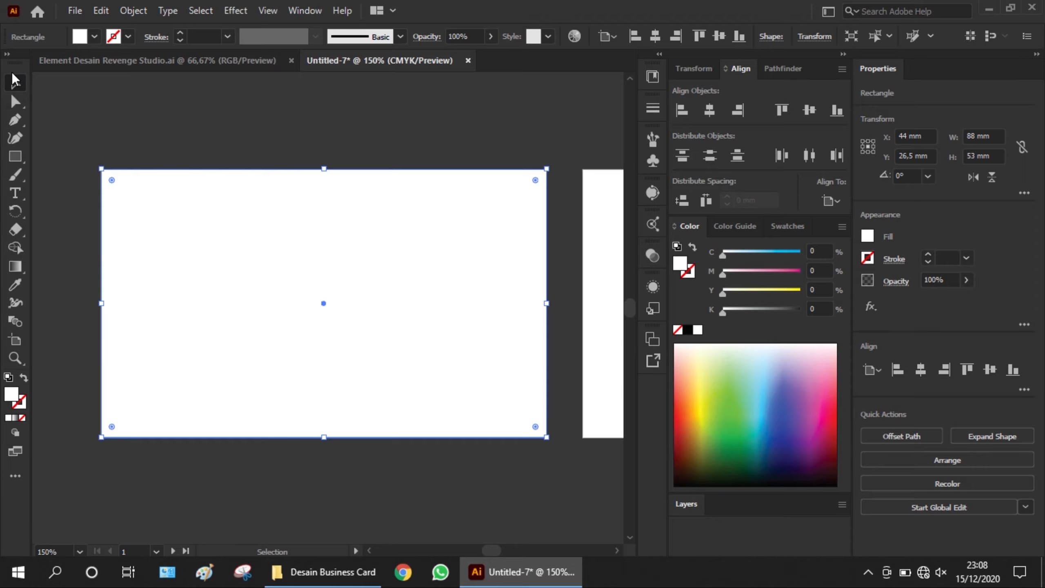
click(84, 123)
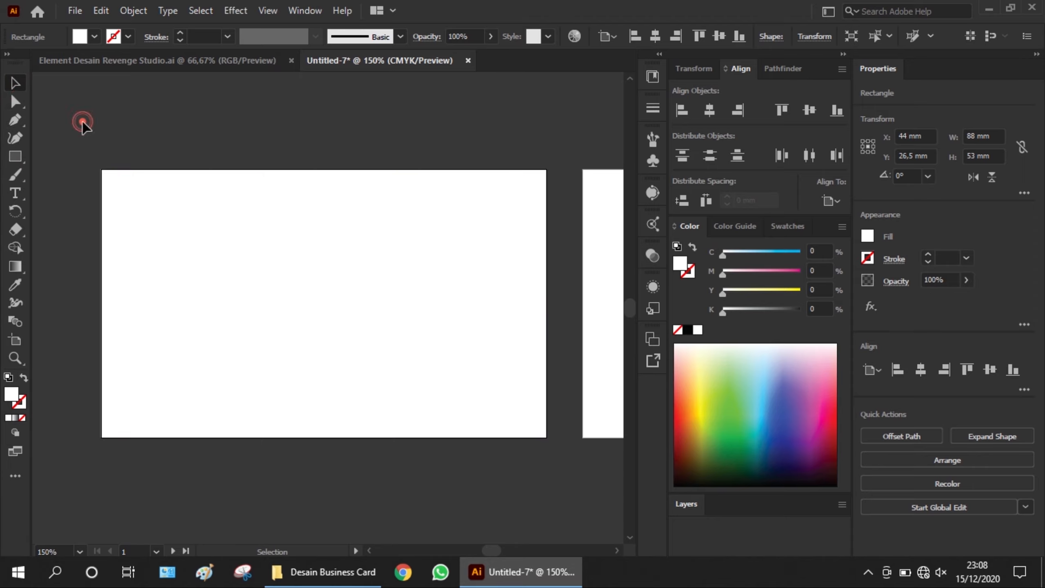
Draw a closed Pen shape with an S-curved lower edge over the first artboard's upper part and fill it with 94% black
click(18, 118)
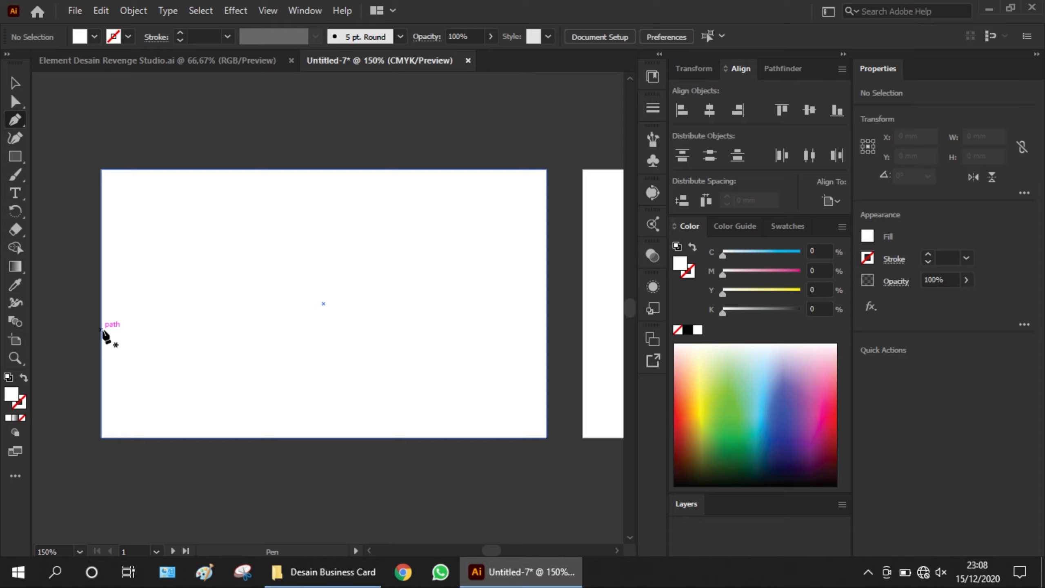
click(101, 367)
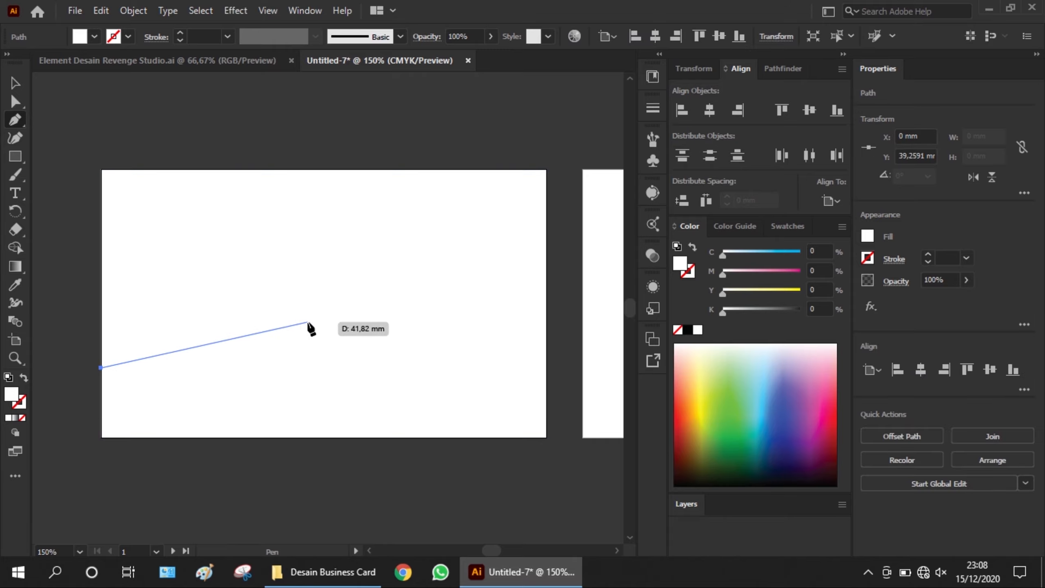
drag(308, 322, 388, 274)
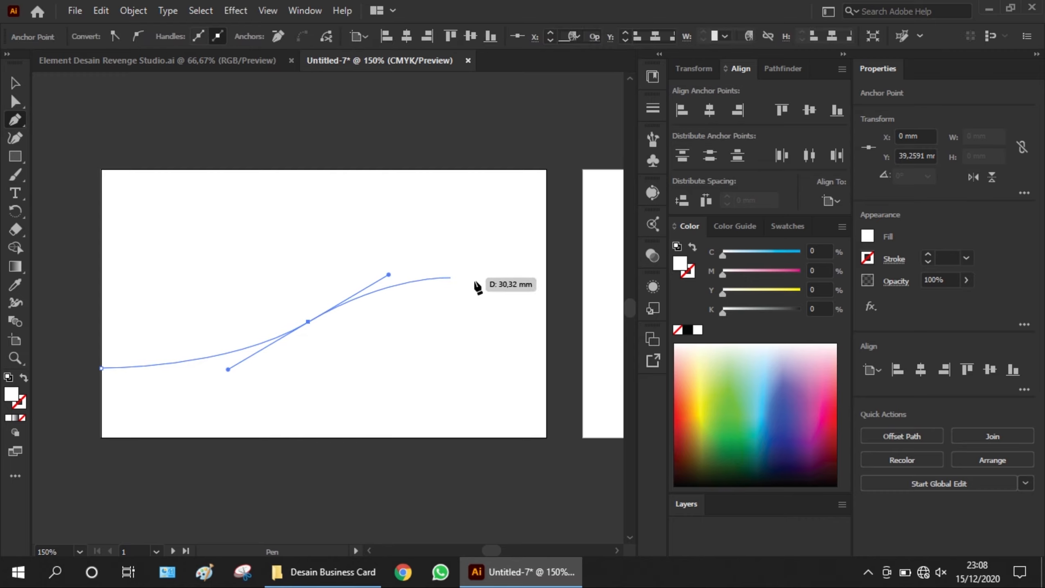
click(545, 283)
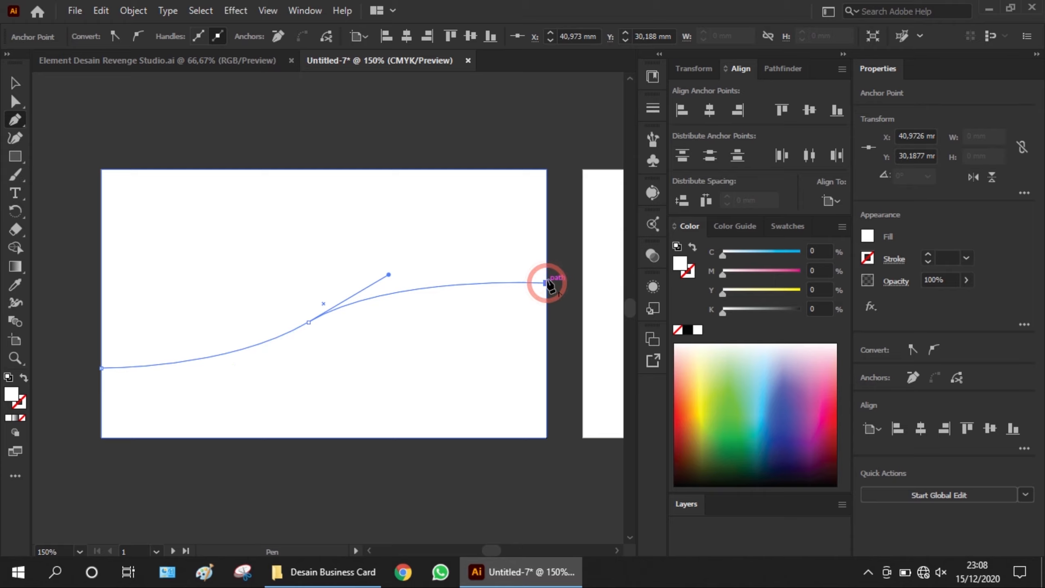
click(546, 169)
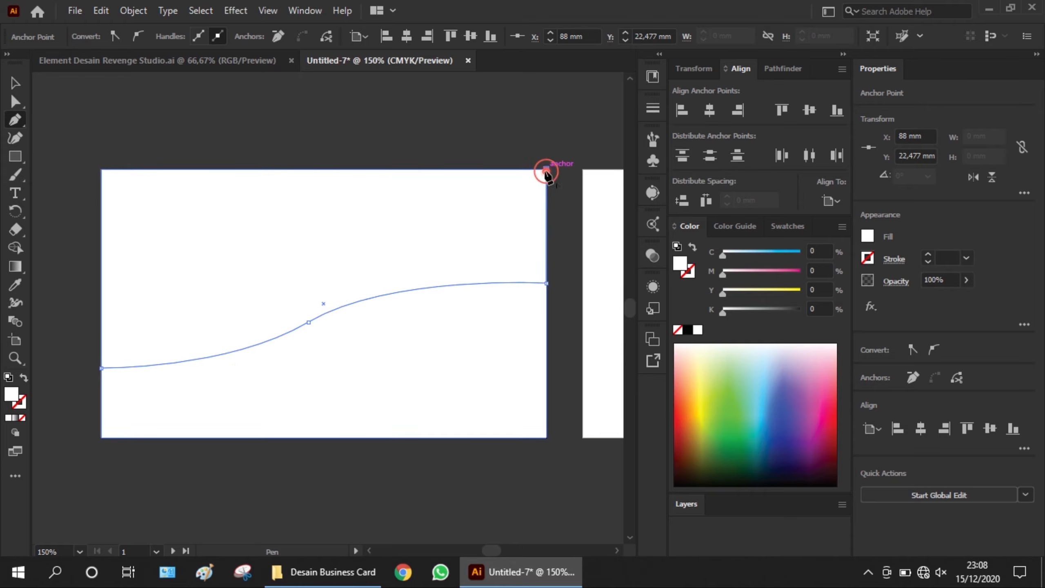
click(102, 169)
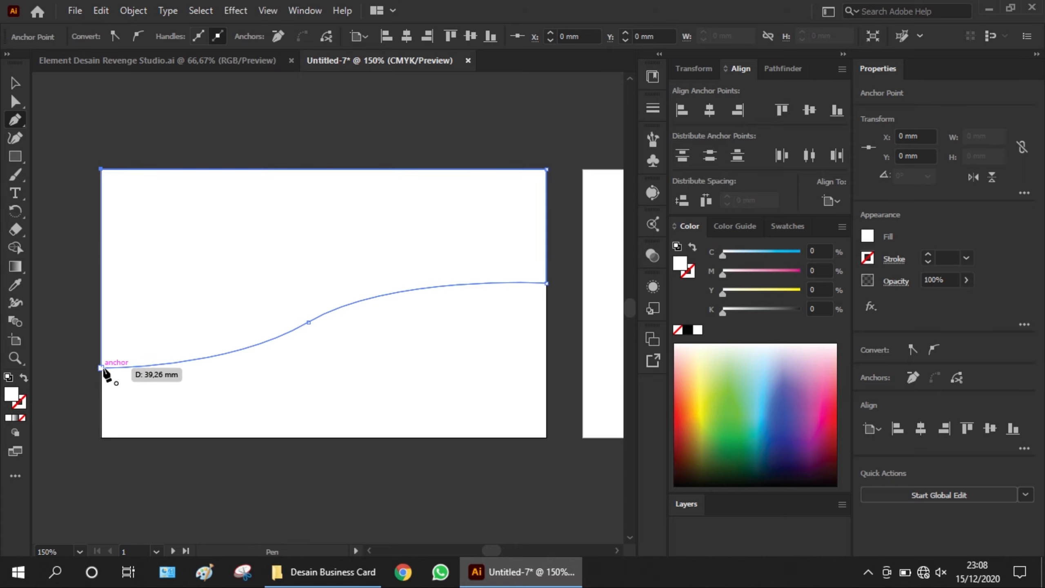
click(102, 367)
click(812, 308)
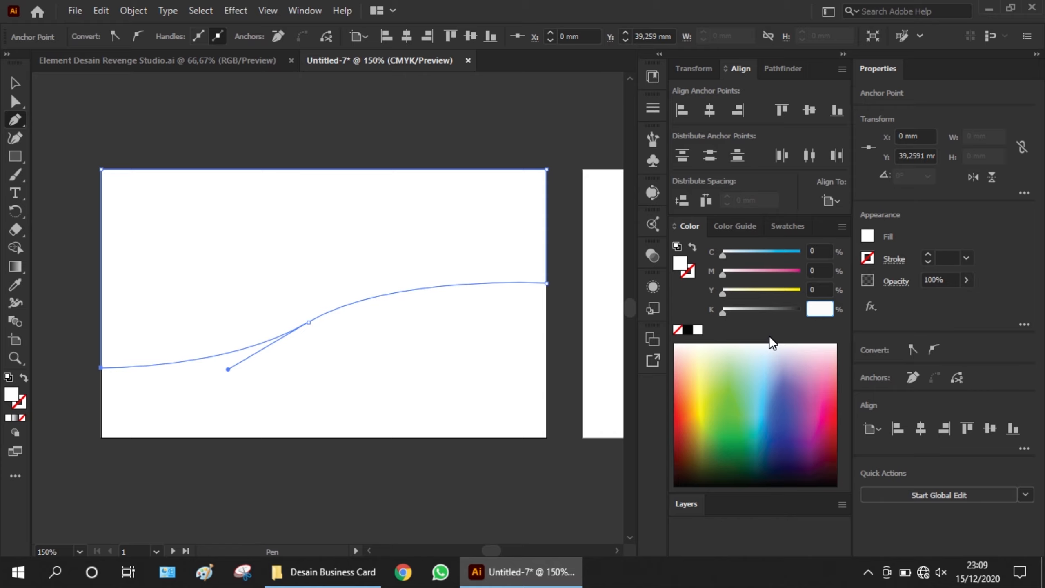
key(Return)
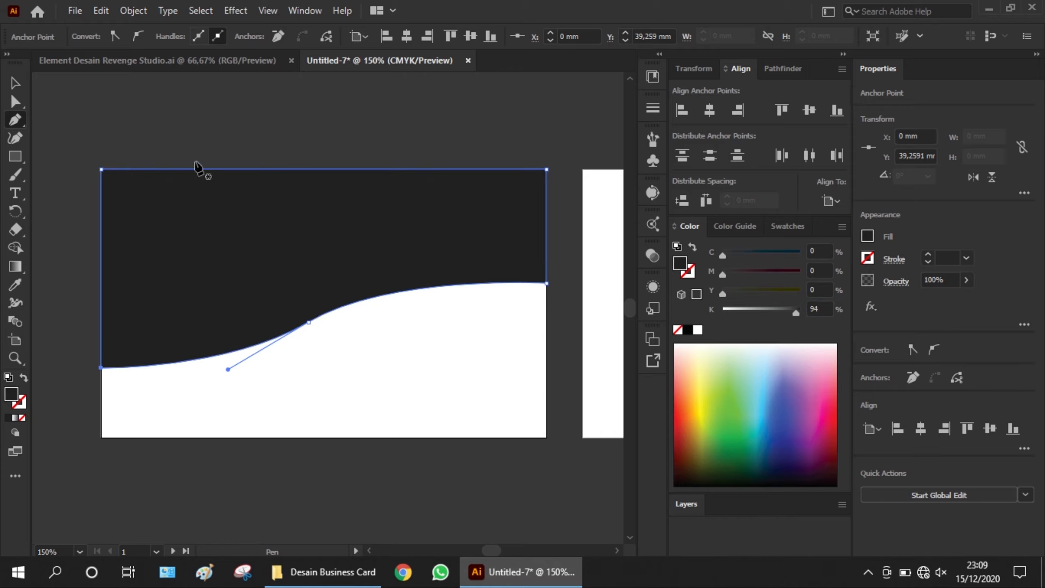
click(13, 83)
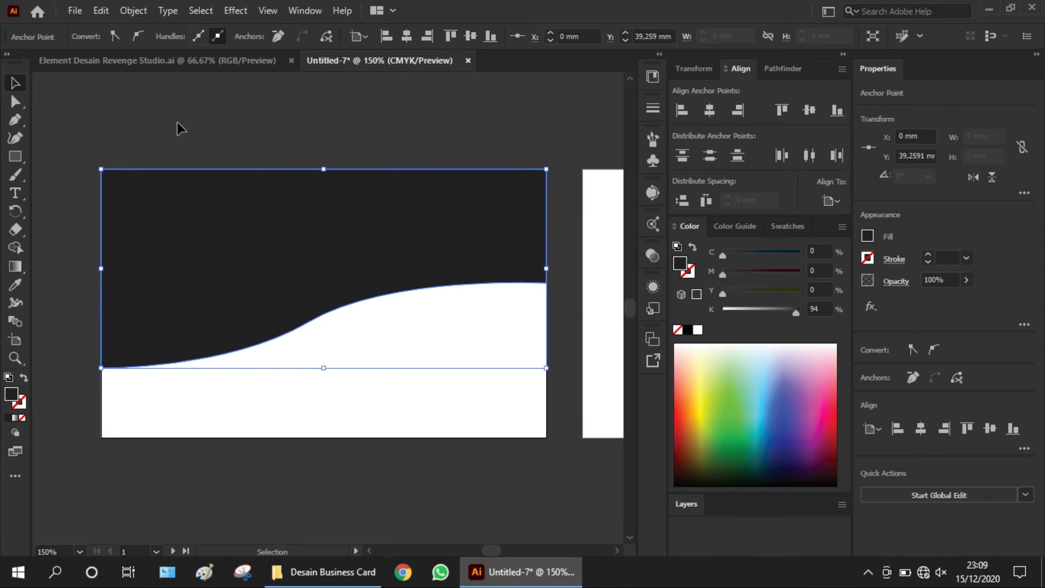
click(104, 18)
click(139, 85)
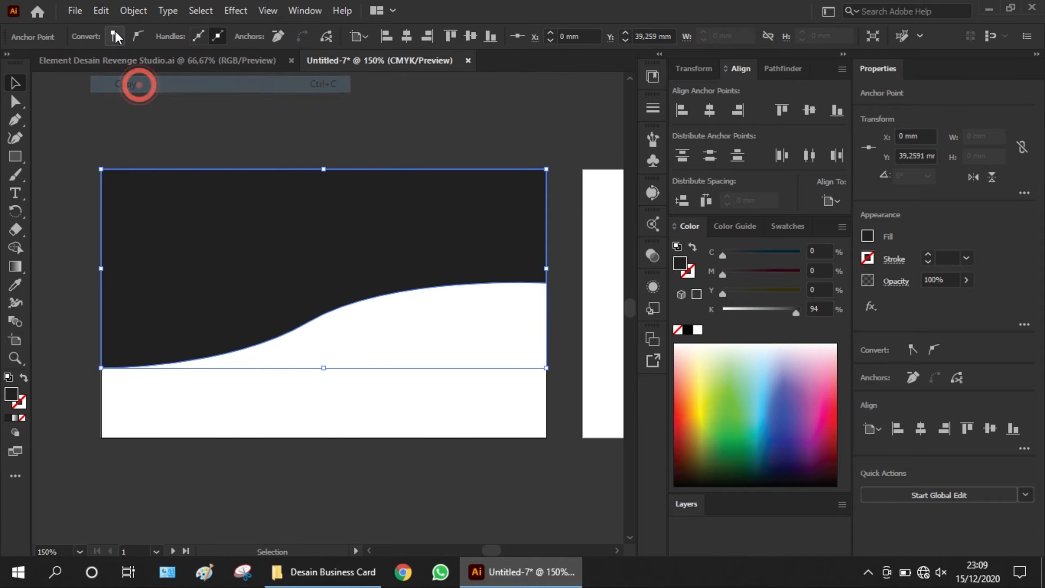
click(105, 17)
click(175, 133)
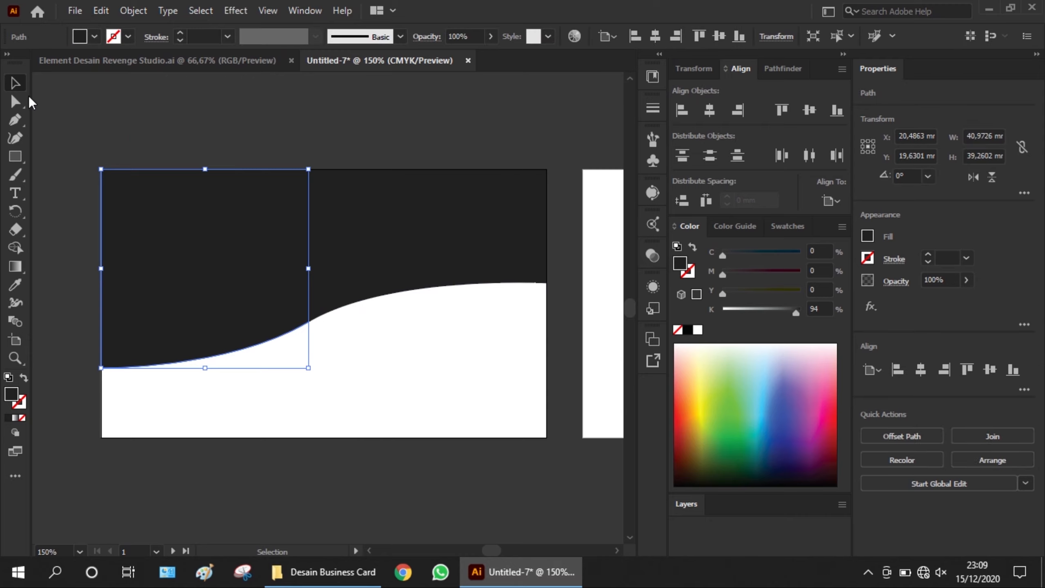
click(152, 129)
Copy the whole black wave shape and paste the duplicate directly behind it
click(324, 208)
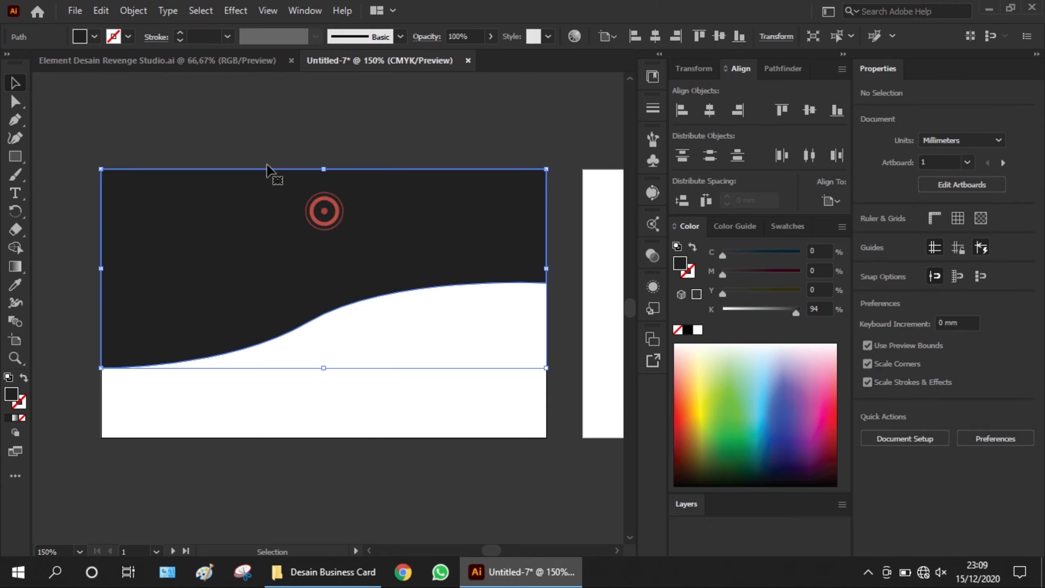
click(102, 11)
click(125, 84)
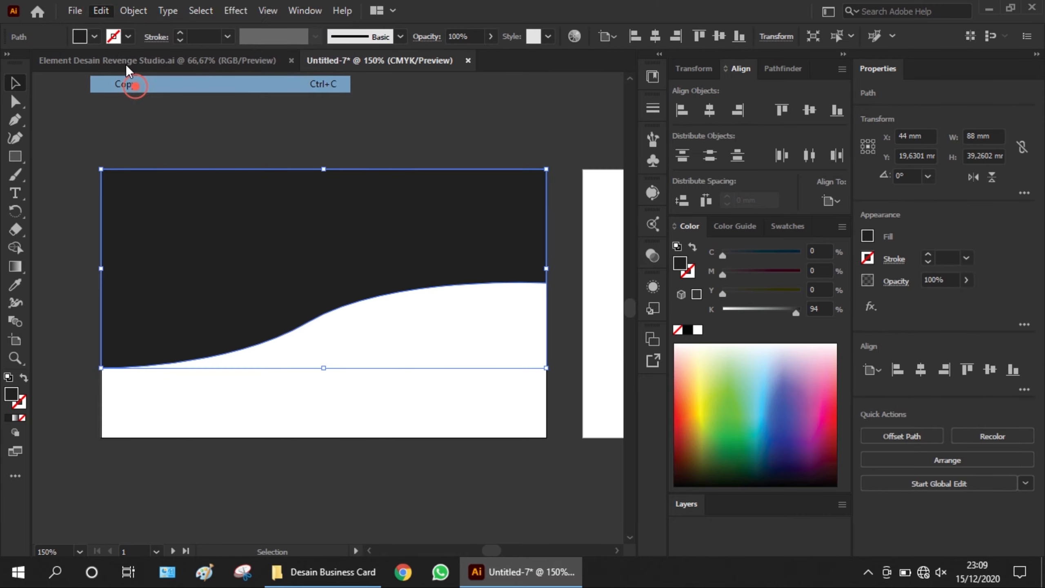
click(101, 10)
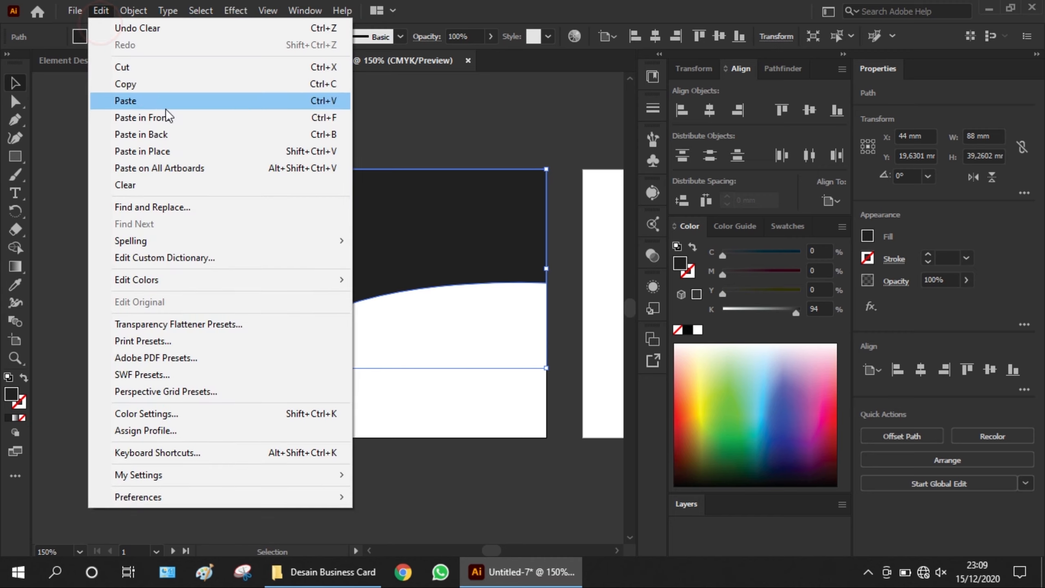
click(169, 139)
Move the duplicate's right-edge and middle curve anchors down about 5 mm and fill it with the dark red swatch
click(16, 101)
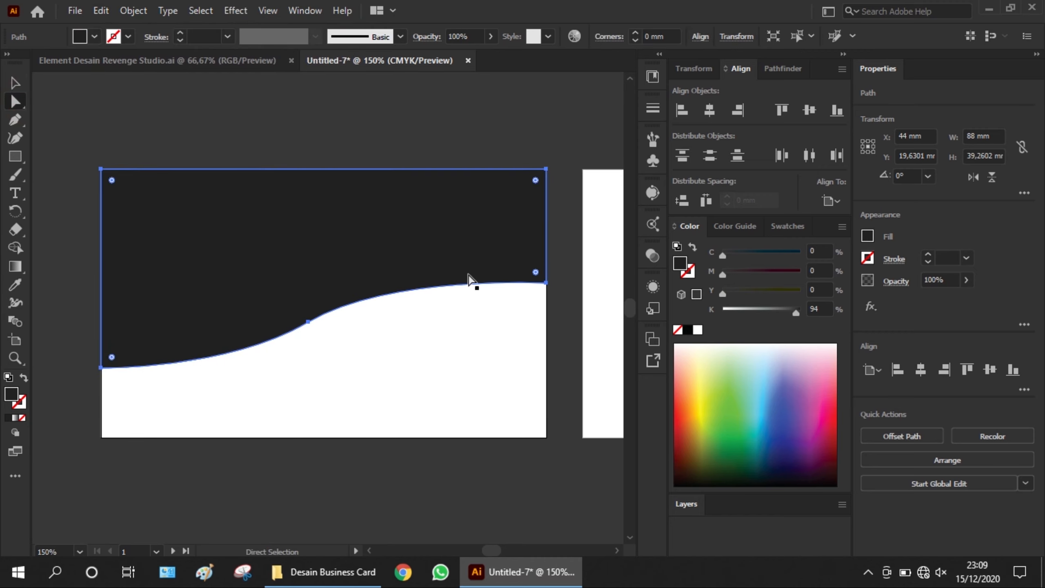
click(546, 283)
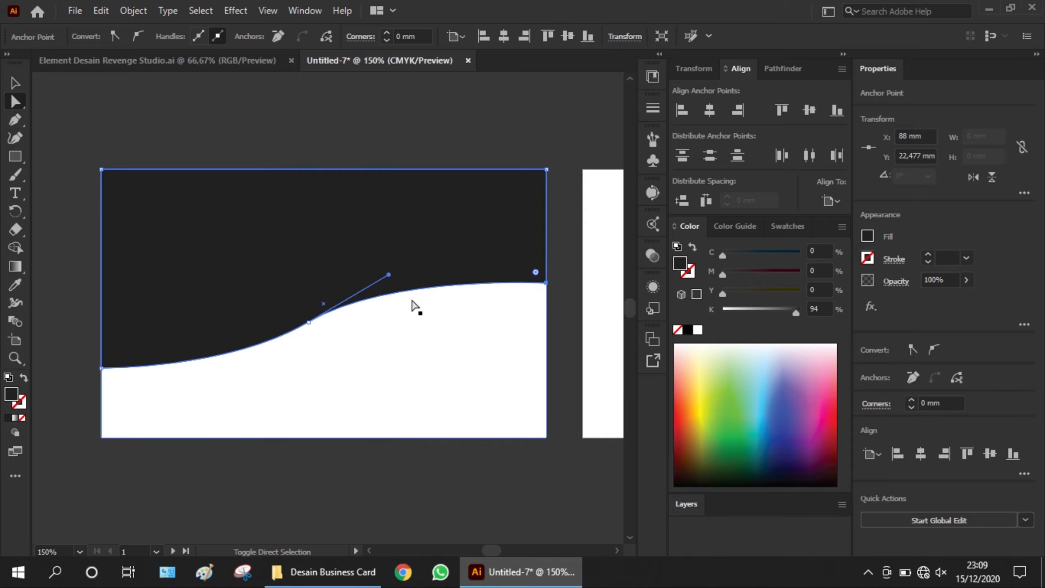
click(308, 323)
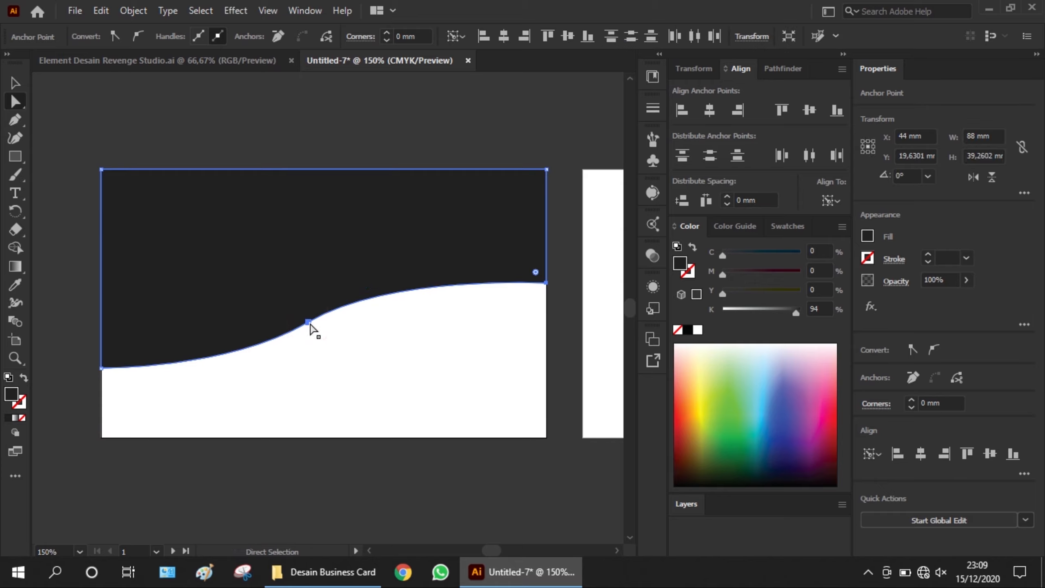
click(309, 322)
drag(311, 323, 311, 346)
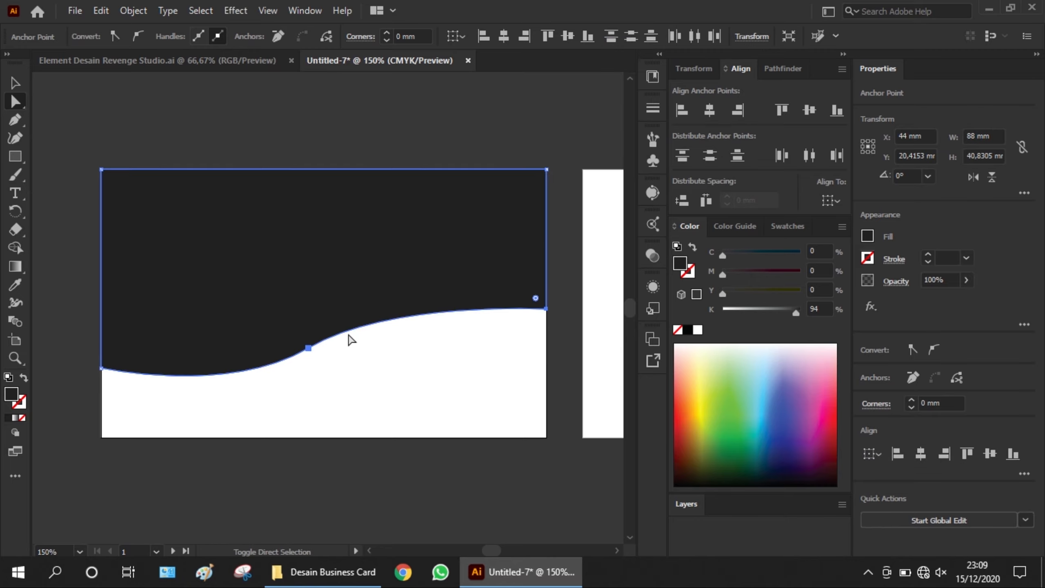
click(777, 229)
click(785, 273)
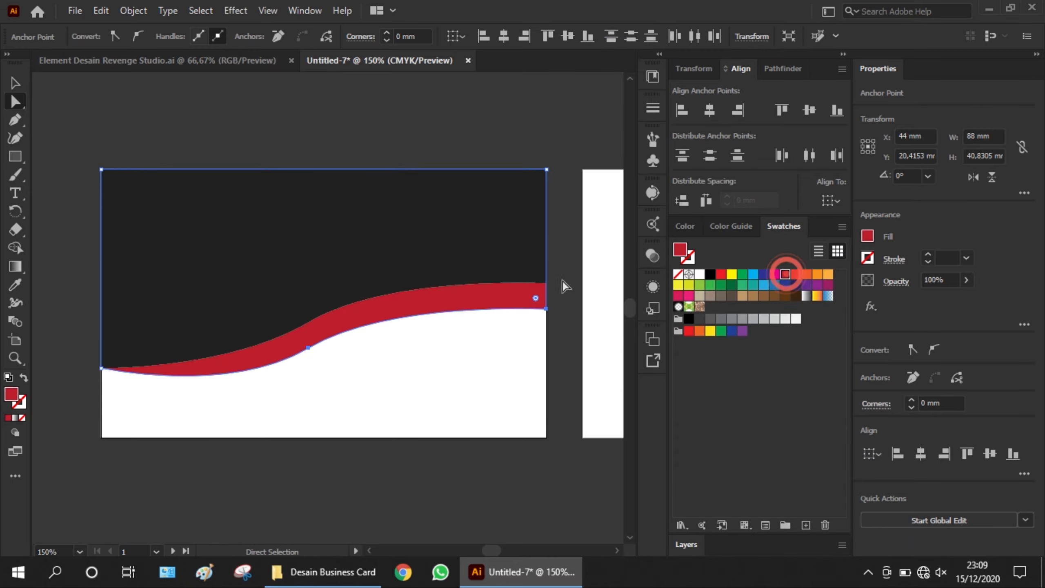
Reshape the red band by raising its middle anchor, lowering its right-edge anchor to about Y 31.09 mm and flattening the middle handle
scroll(331, 346, up, 1)
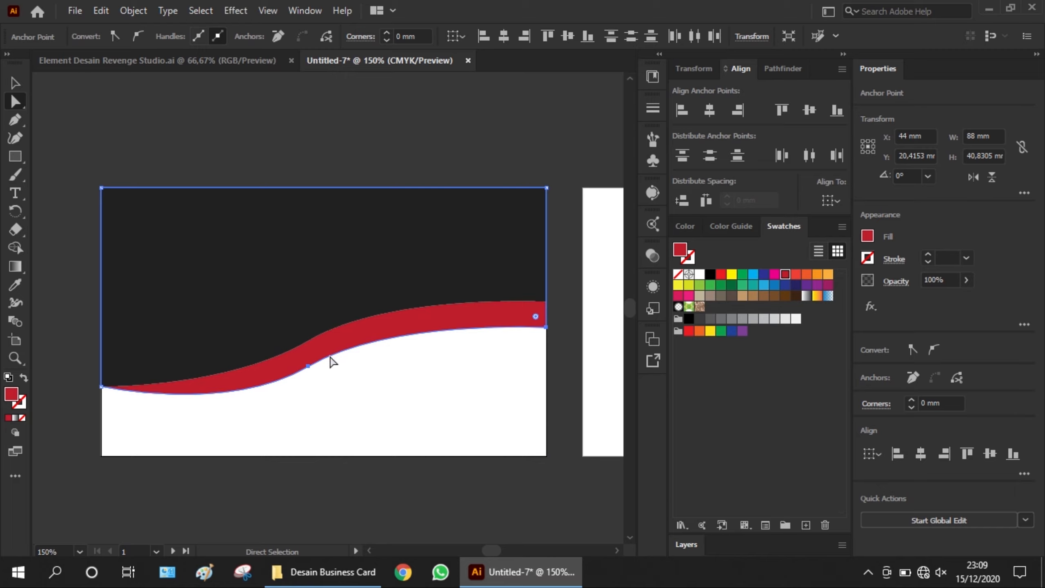
click(308, 366)
drag(308, 366, 324, 353)
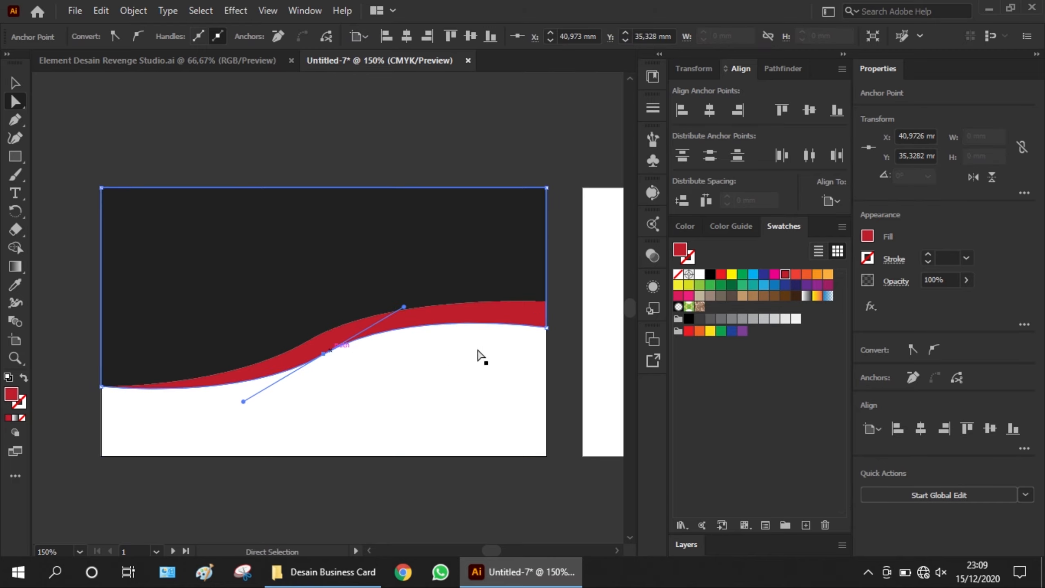
click(546, 329)
drag(547, 334, 549, 343)
scroll(421, 330, up, 2)
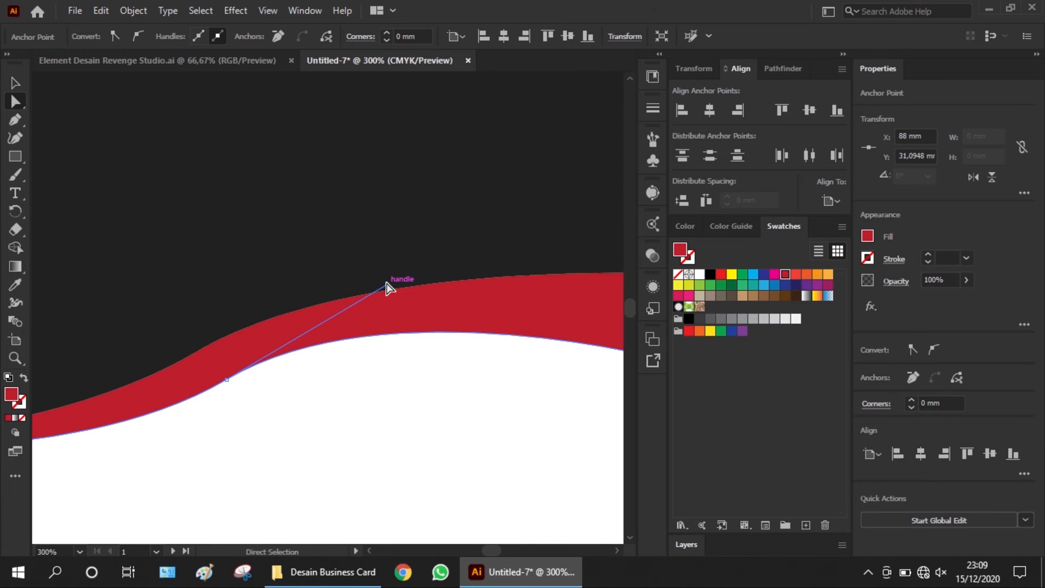
drag(387, 286, 368, 313)
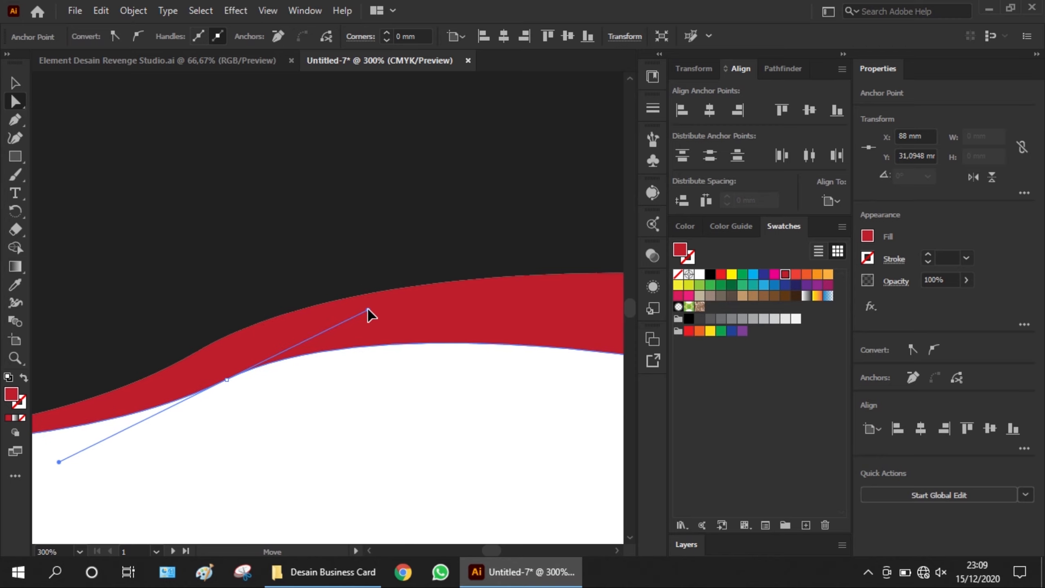
Move the red band's middle anchor to about X 41.7, Y 33.95 mm and lengthen its upper curve handle
scroll(439, 290, down, 2)
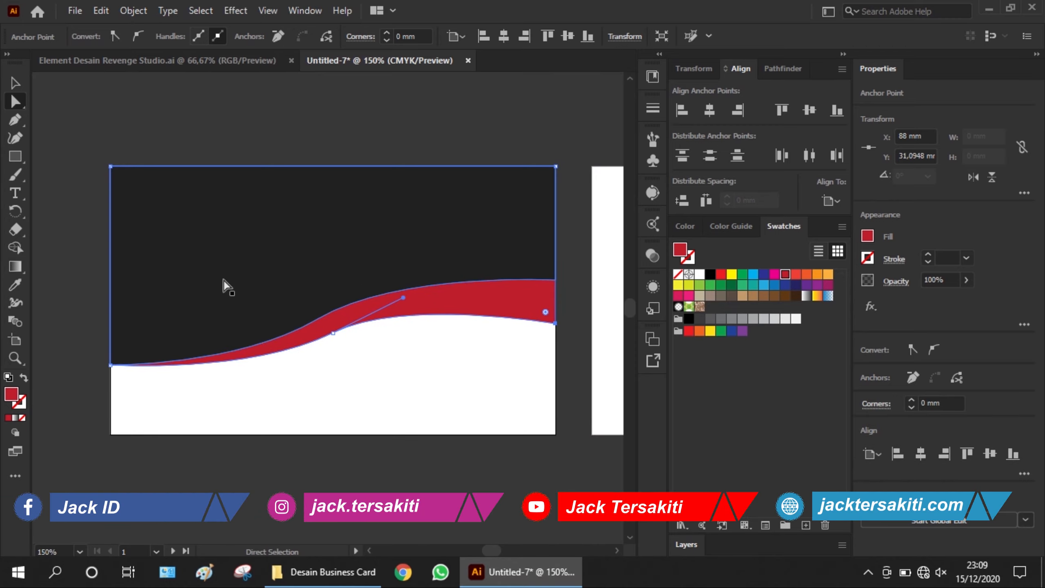
scroll(333, 333, up, 2)
click(333, 336)
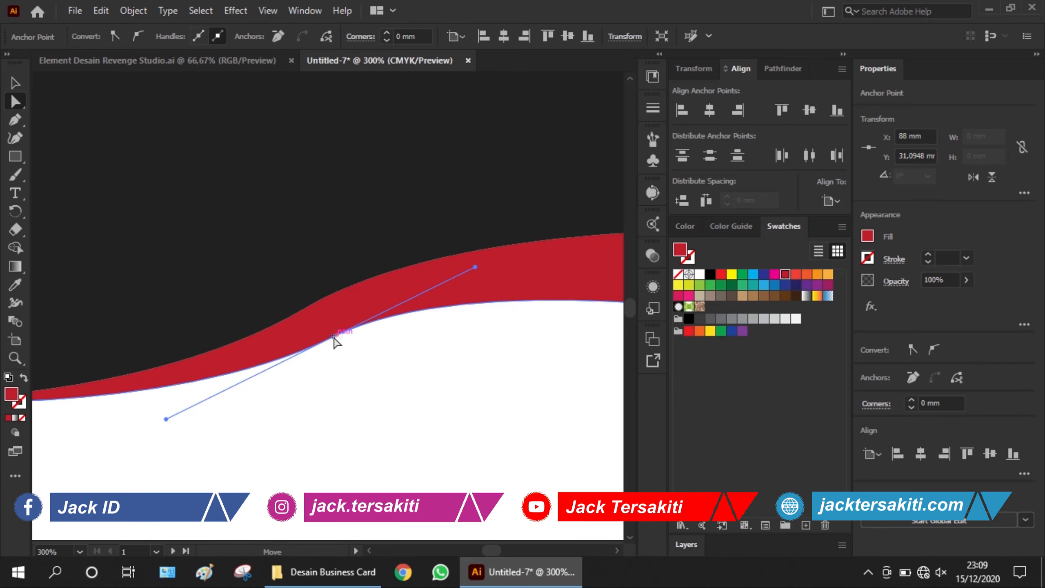
drag(333, 339, 310, 347)
click(333, 229)
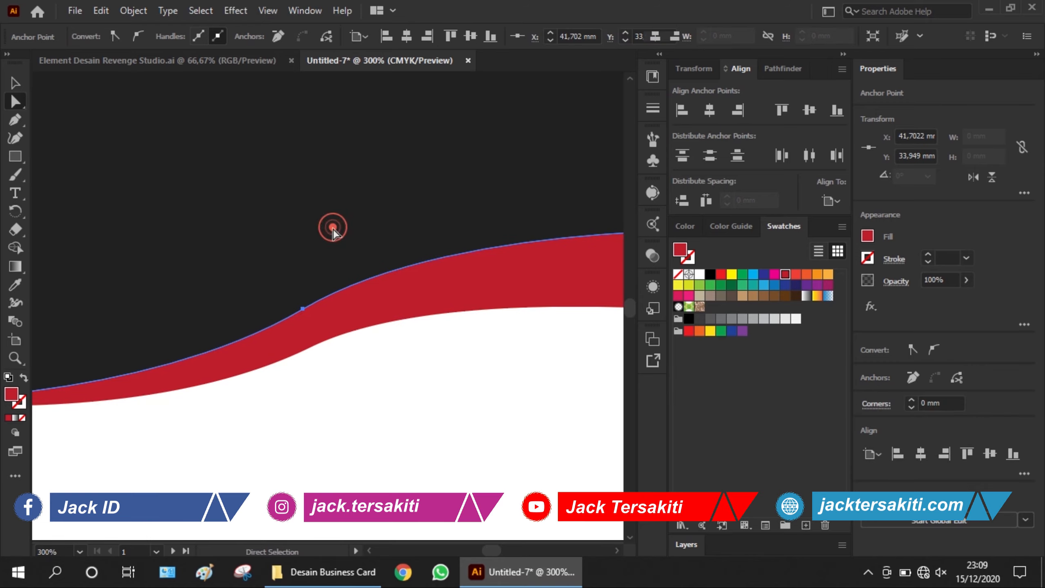
scroll(333, 459, down, 3)
scroll(369, 415, up, 2)
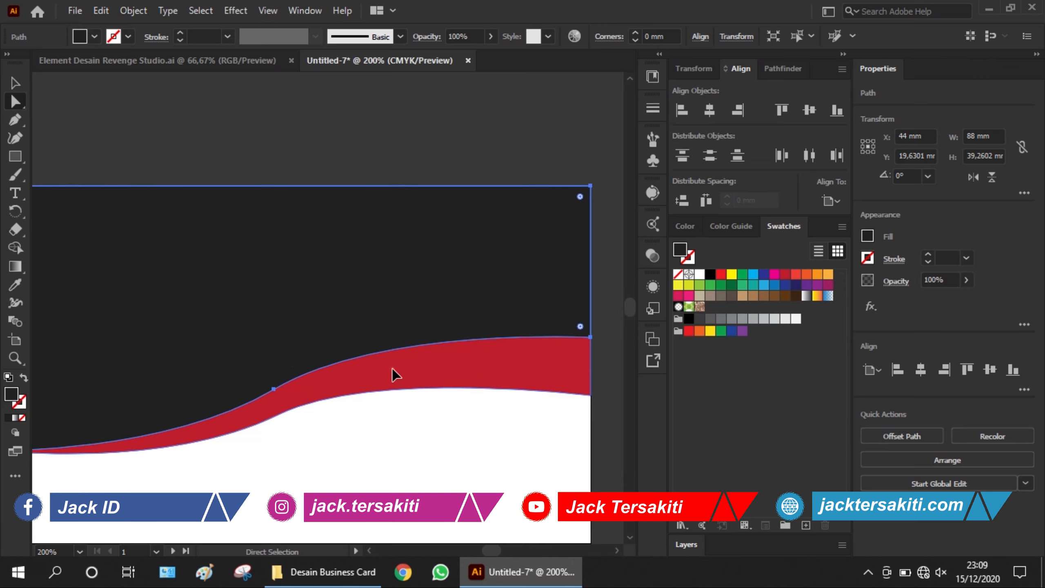
click(279, 413)
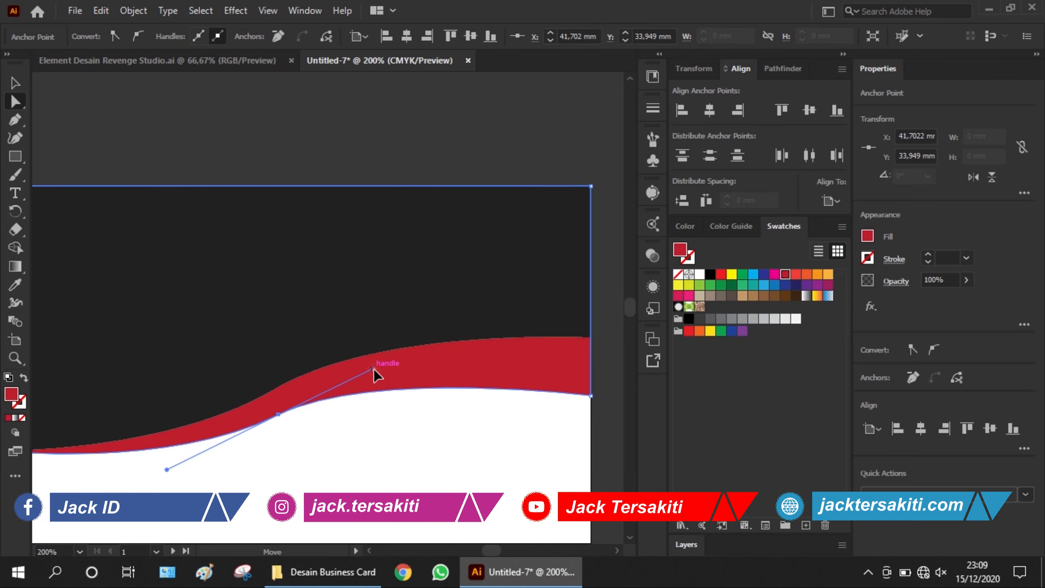
drag(372, 368, 420, 345)
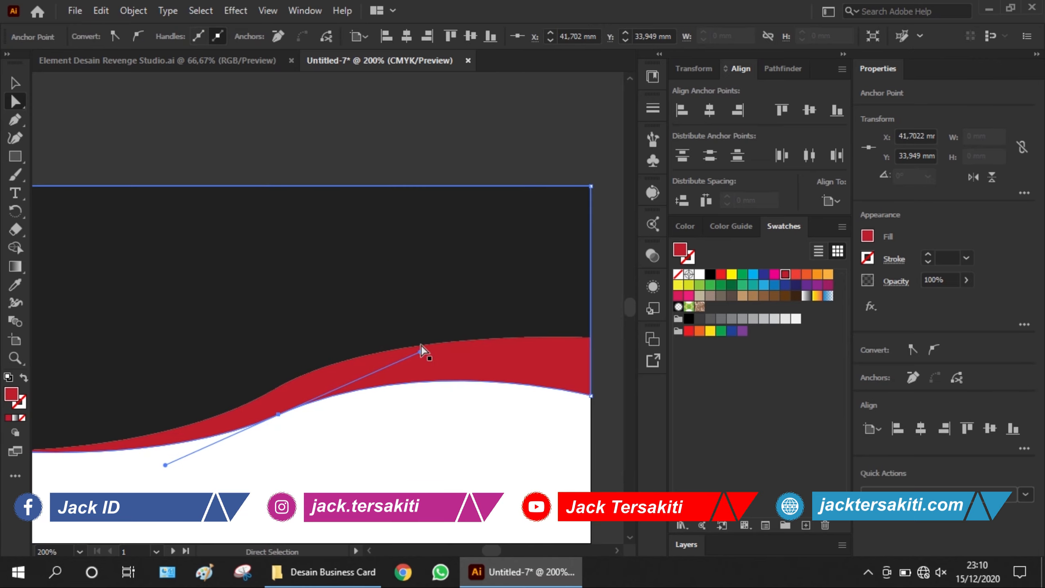
Lengthen both curve handles of the black wave's middle anchor to round its lower edge, and deselect the shape
click(429, 301)
click(273, 389)
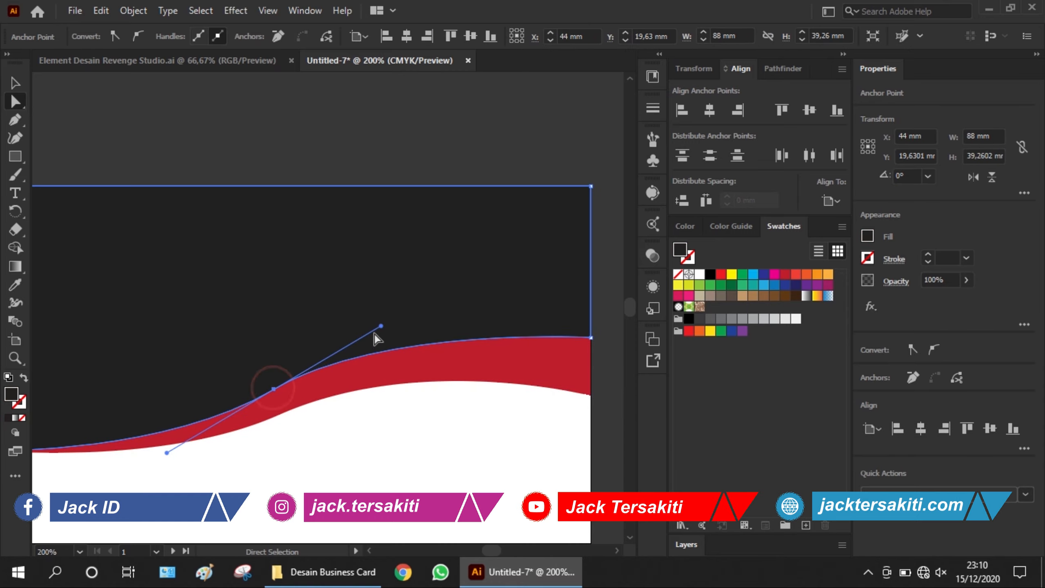
drag(381, 326, 406, 310)
click(166, 455)
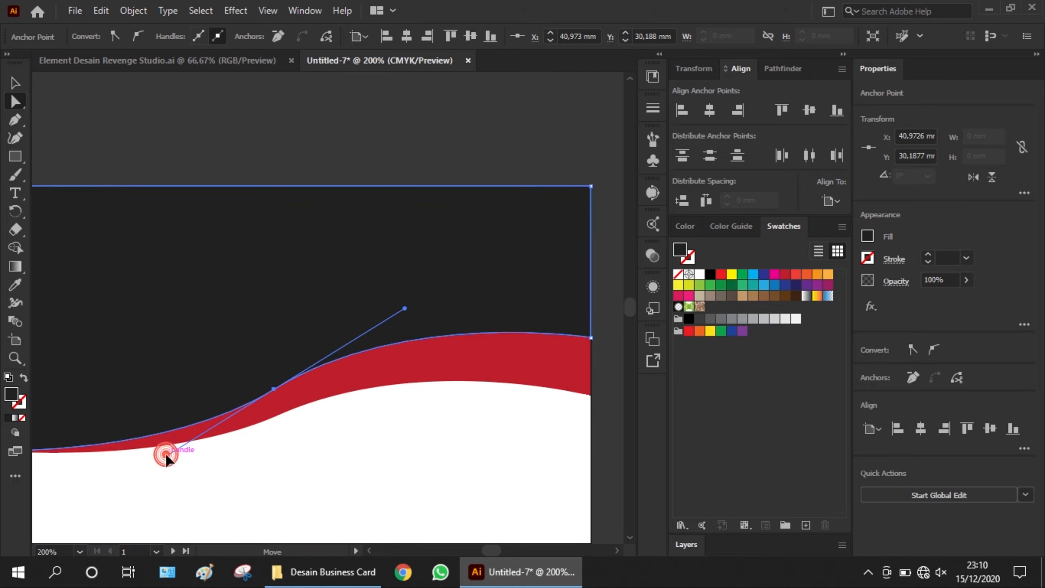
drag(167, 456, 161, 457)
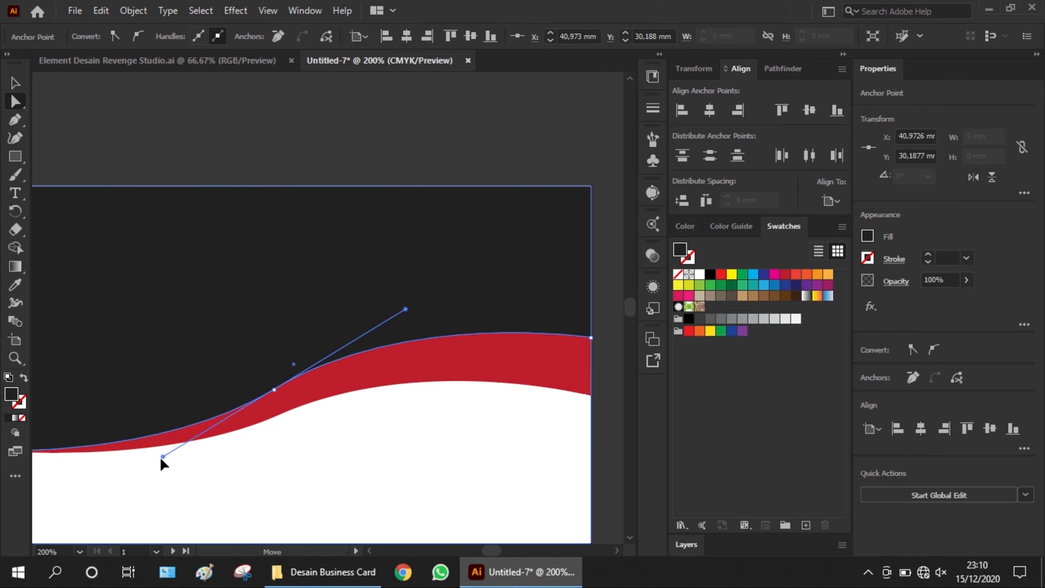
click(15, 84)
click(145, 126)
scroll(502, 420, down, 2)
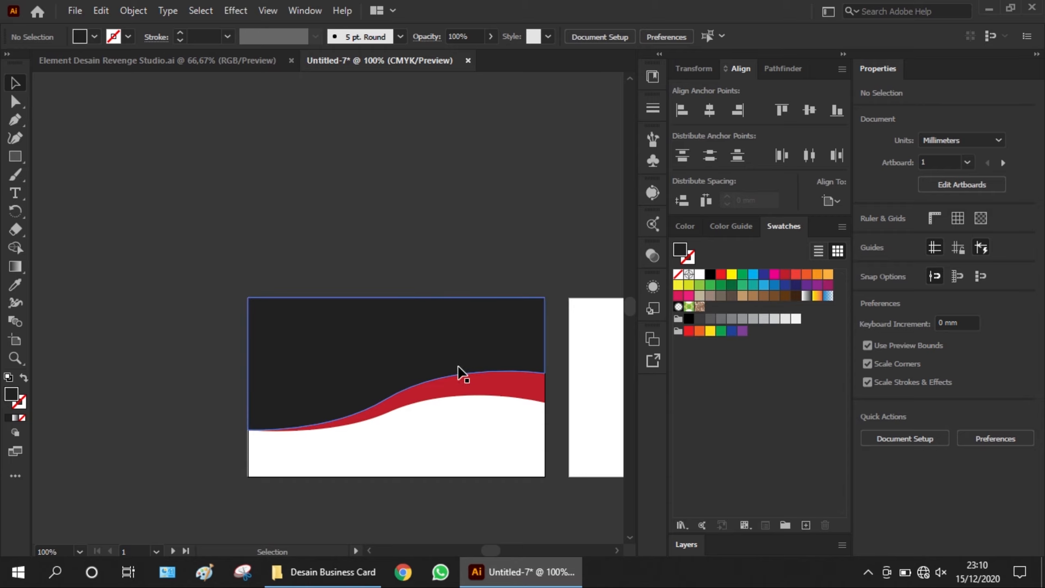
scroll(497, 505, up, 1)
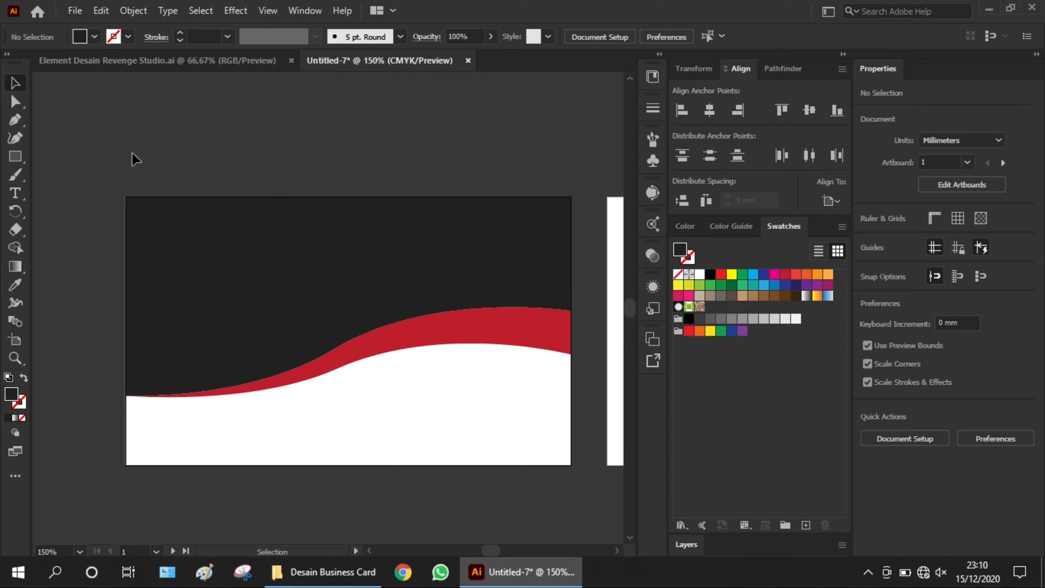
Copy the standalone R Studio logo from Element Desain Revenge Studio.ai and paste it into the business card document
click(170, 62)
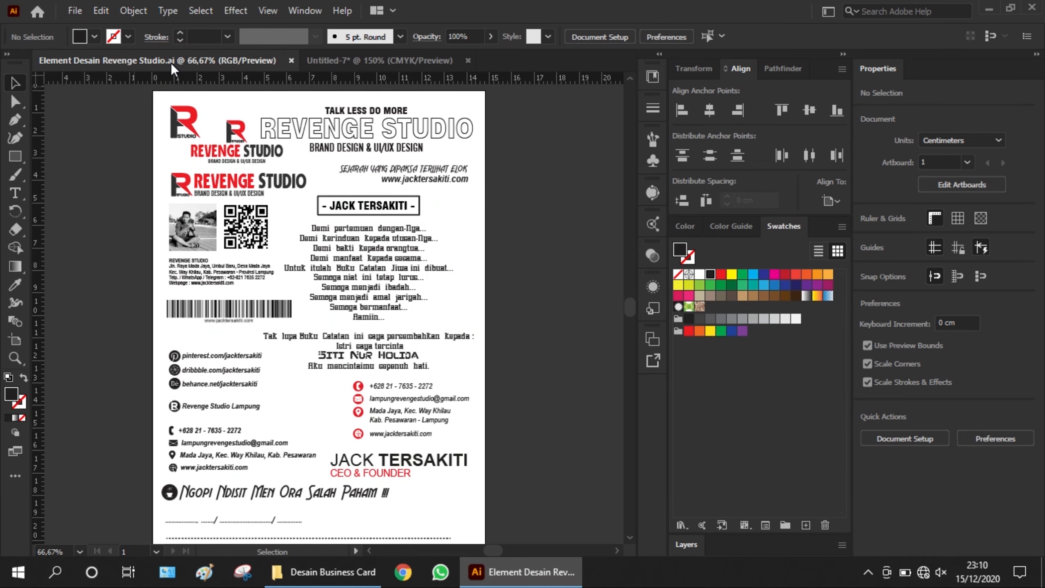
click(191, 132)
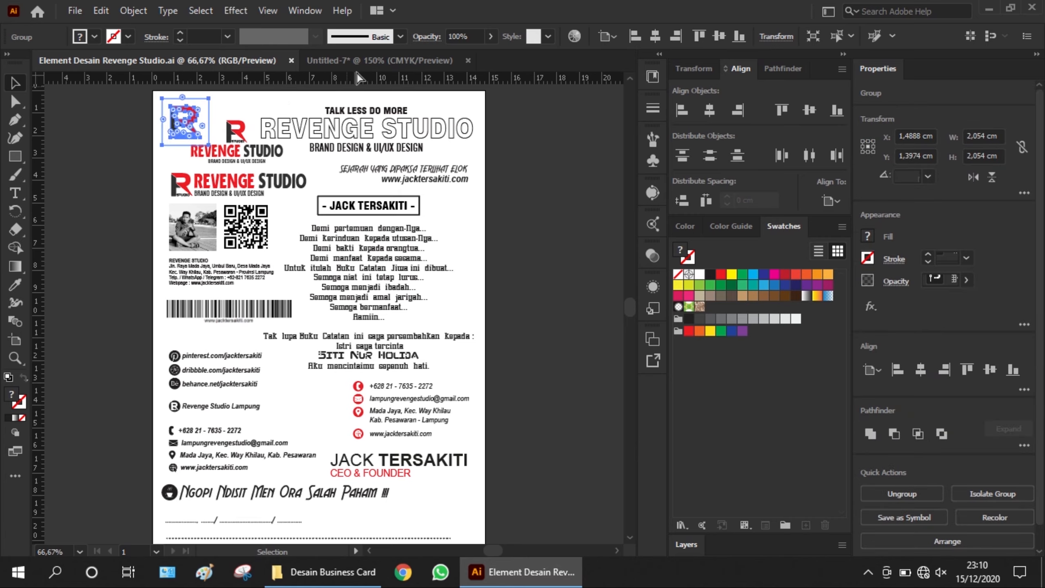
click(357, 62)
key(ctrl+v)
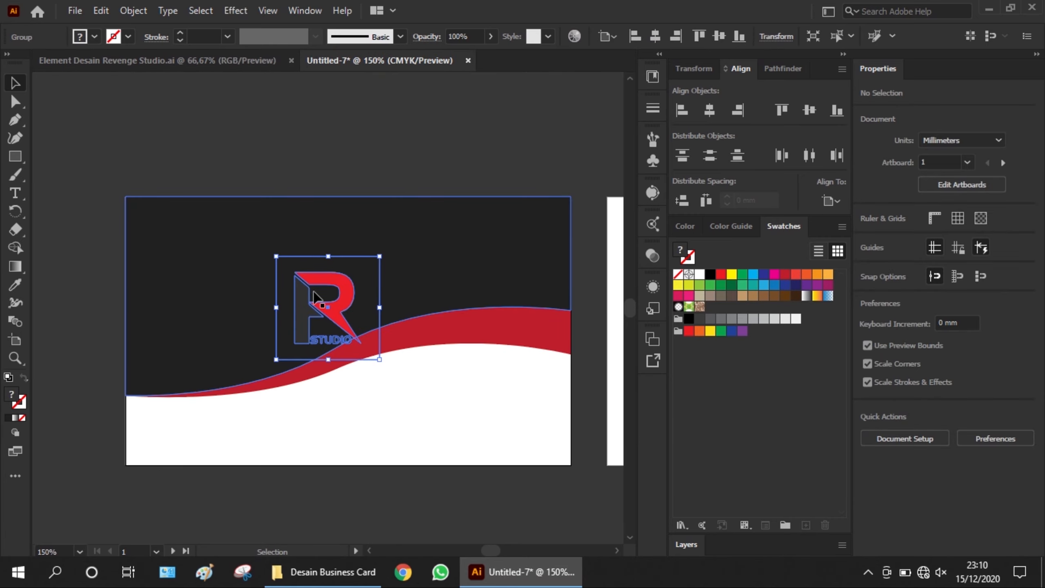
Place the logo in the upper-left area of the black shape and enlarge it to about 25.8 mm square
click(300, 307)
drag(190, 288, 169, 266)
drag(248, 318, 276, 346)
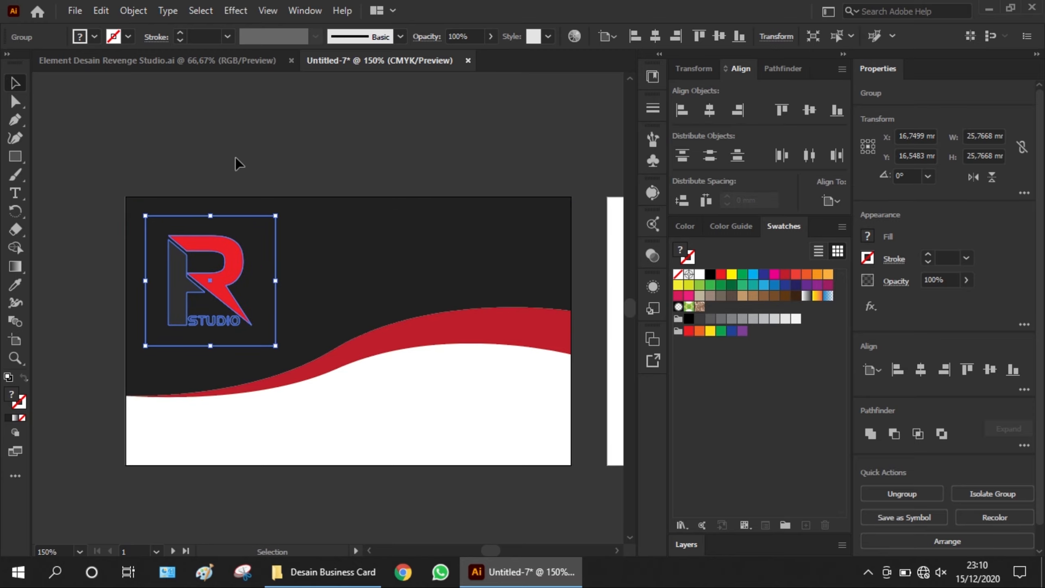
click(233, 145)
Isolate the logo group and delete the unfilled bounding rectangle around it
scroll(146, 280, up, 2)
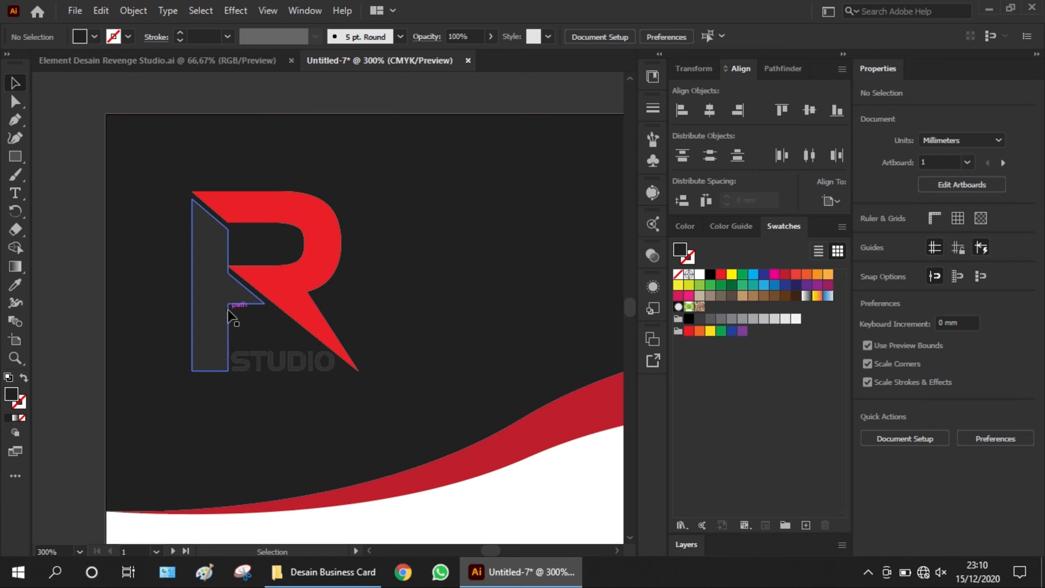
double_click(218, 305)
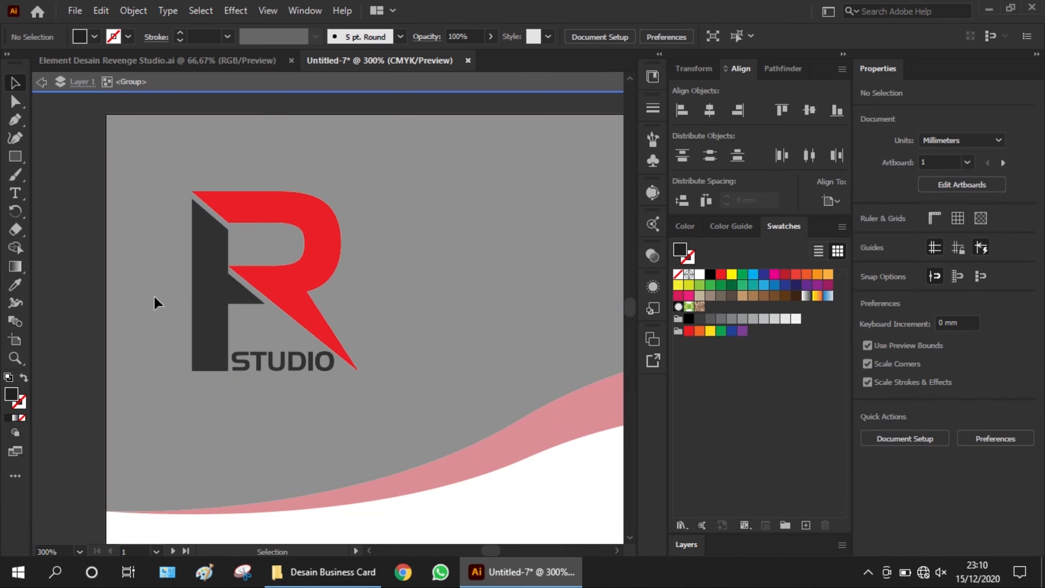
click(145, 296)
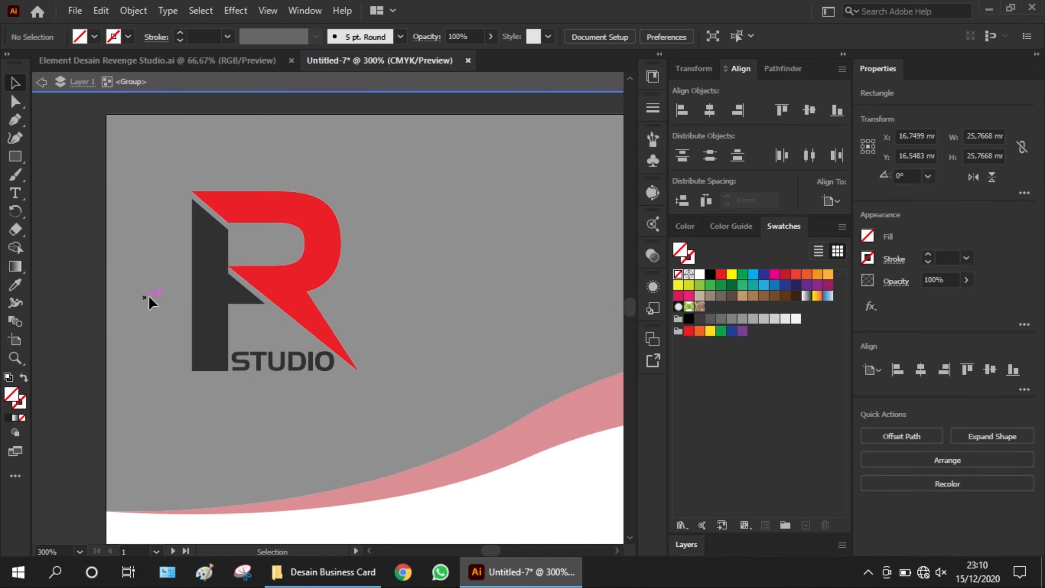
click(171, 321)
key(ctrl+a)
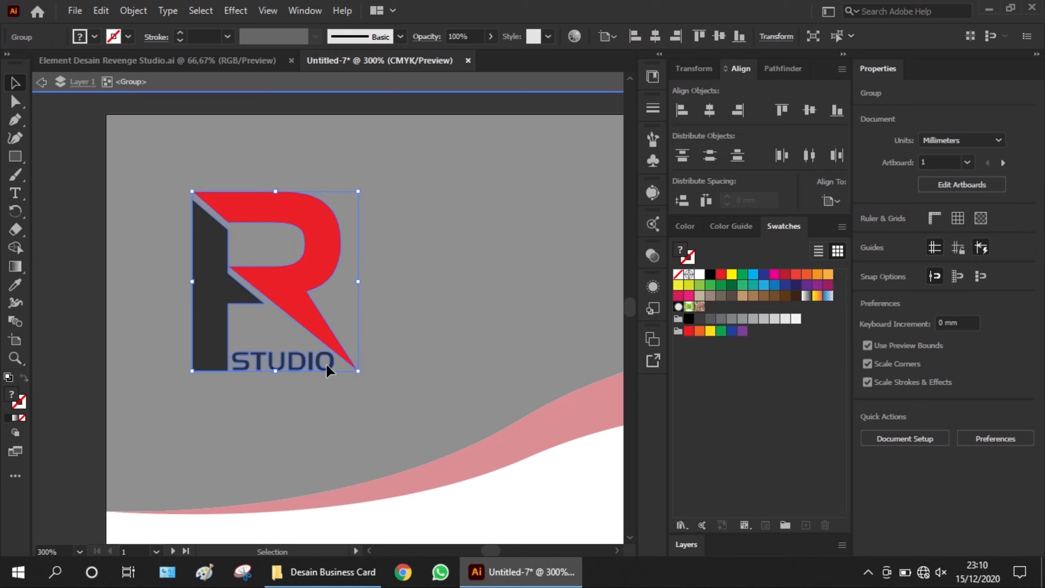
click(570, 288)
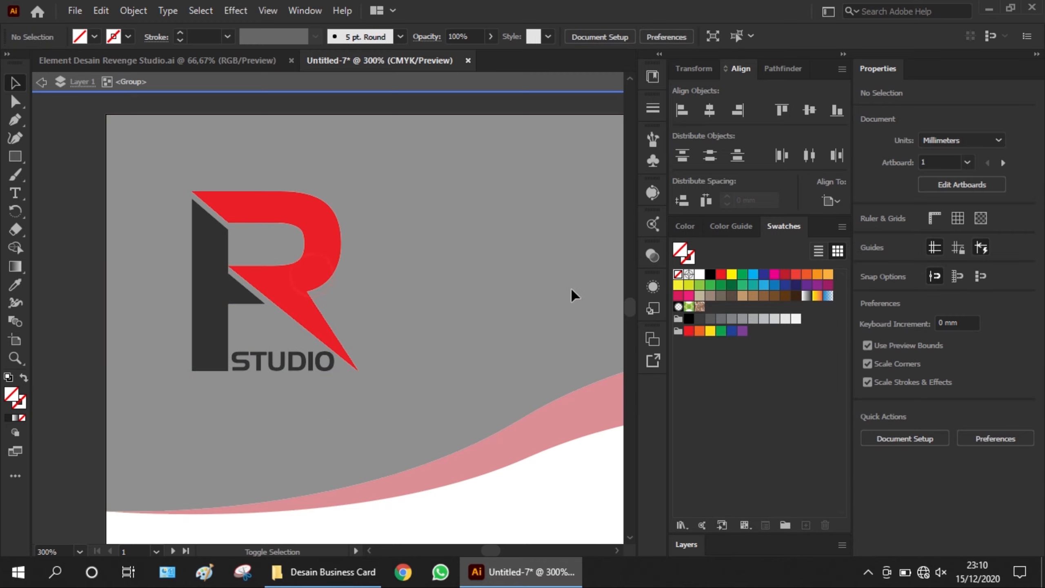
click(703, 276)
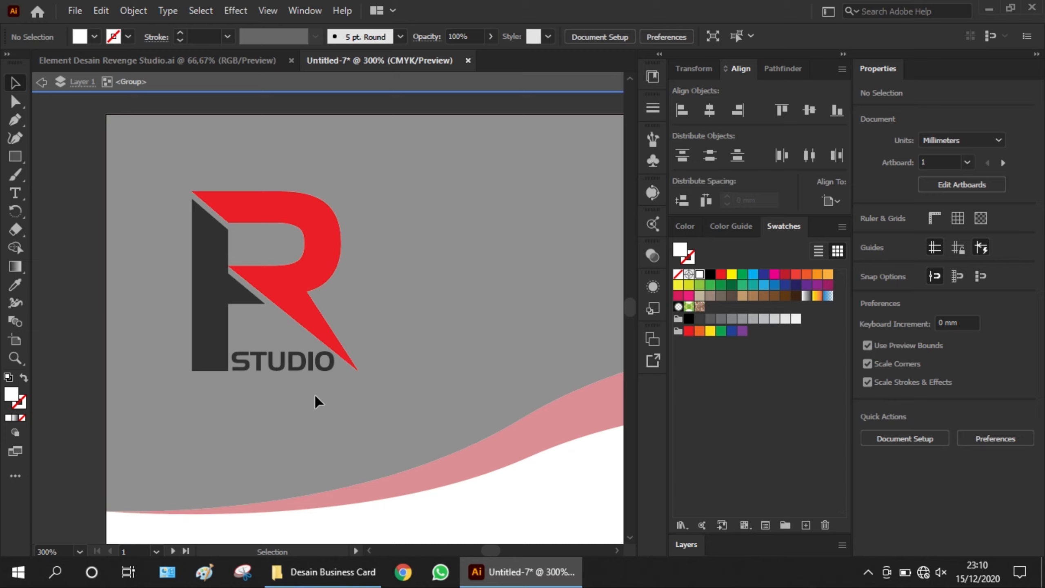
click(186, 349)
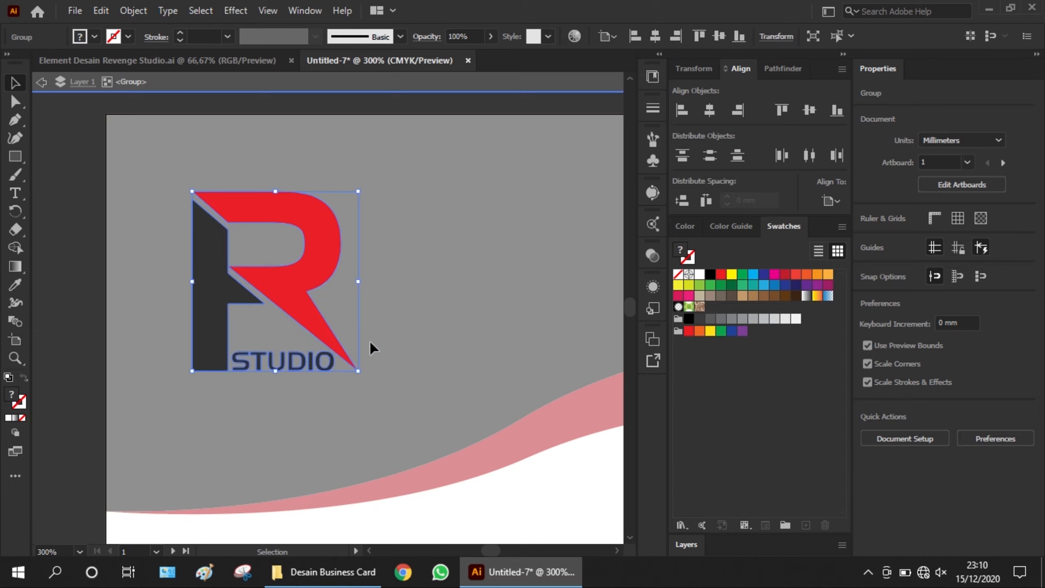
shift+click(310, 284)
Enter the logo's nested group, fill the dark stem and the STUDIO lettering with white, and leave isolation mode
click(281, 284)
click(256, 284)
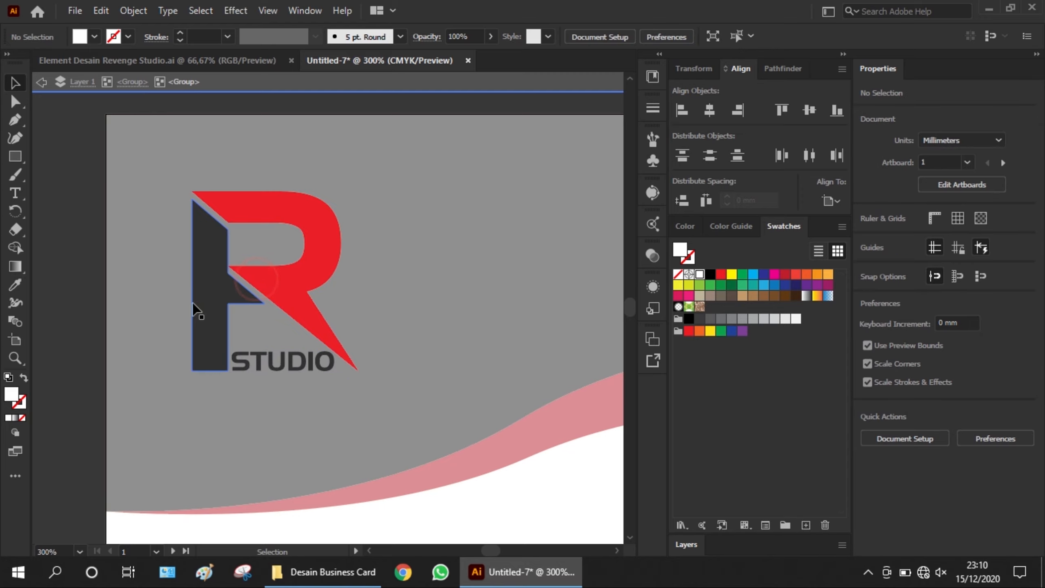
double_click(194, 302)
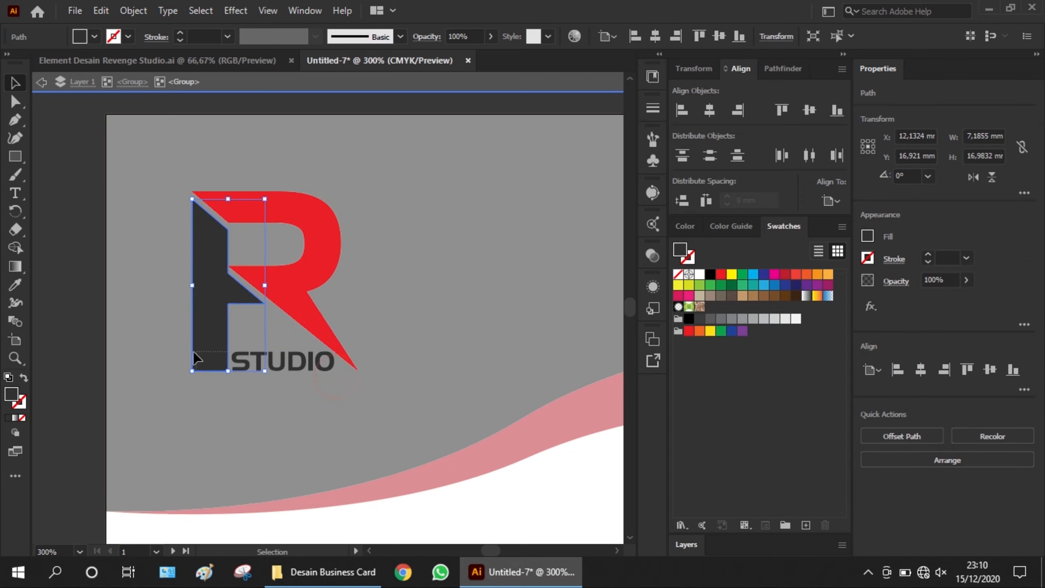
key(ctrl+a)
shift+click(337, 260)
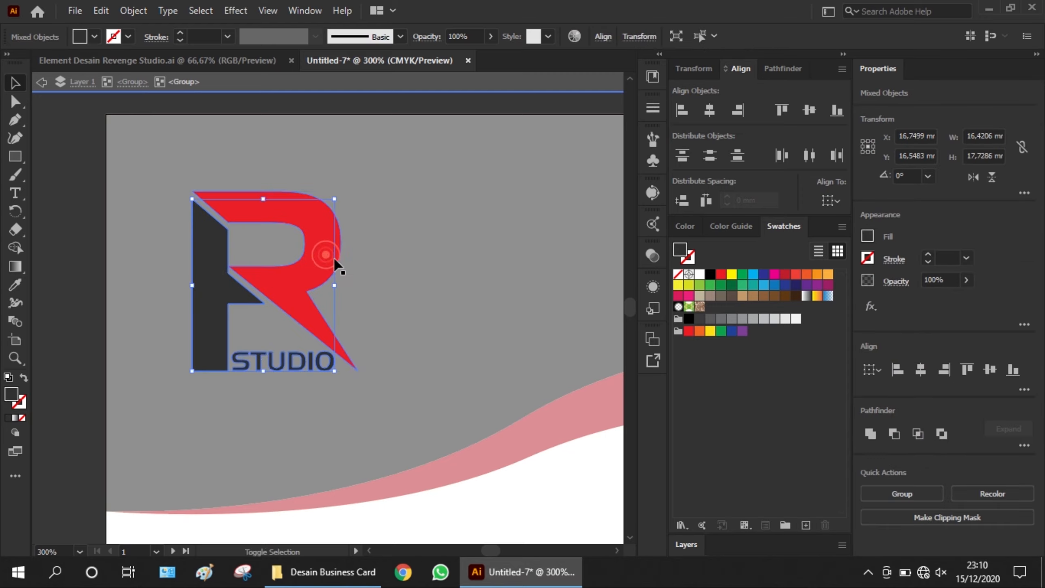
click(699, 275)
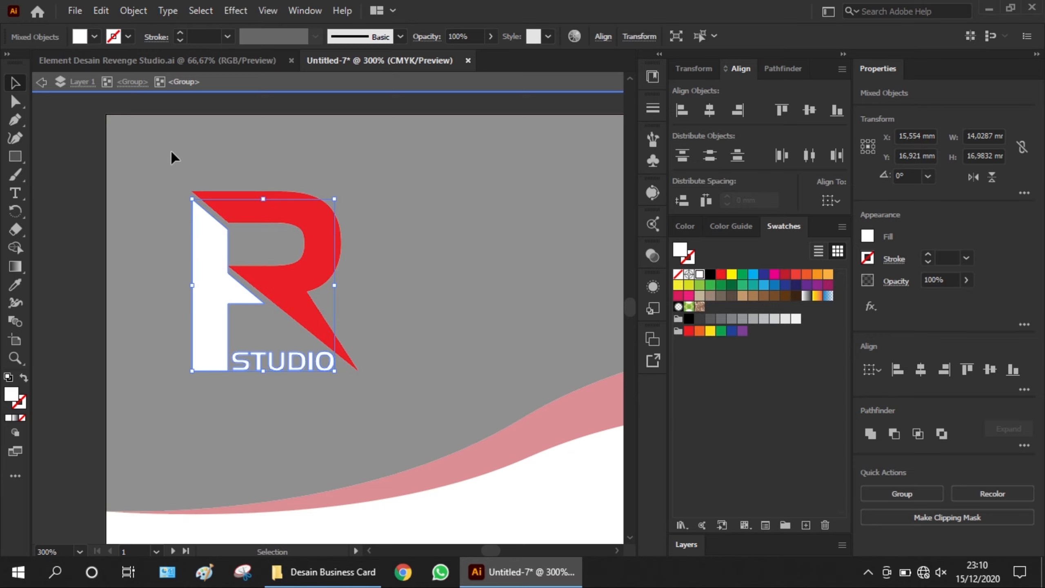
click(41, 83)
click(42, 83)
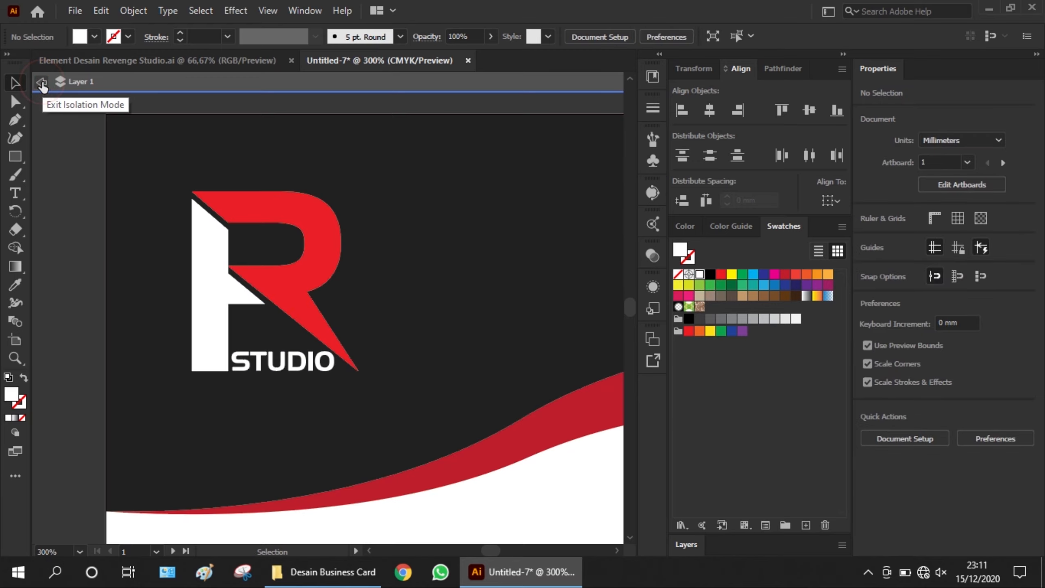
click(42, 83)
key(ctrl+1)
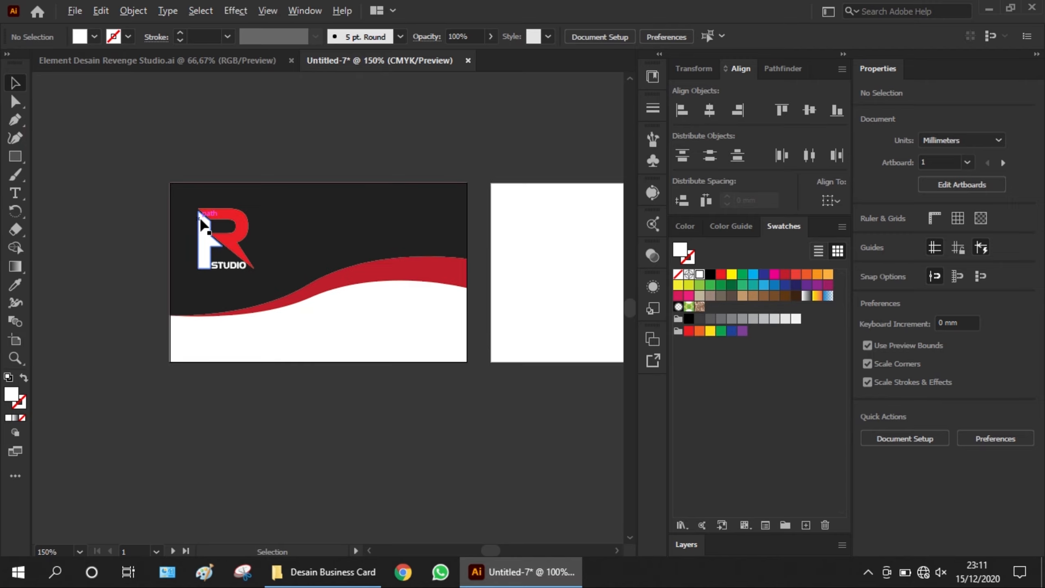
click(125, 236)
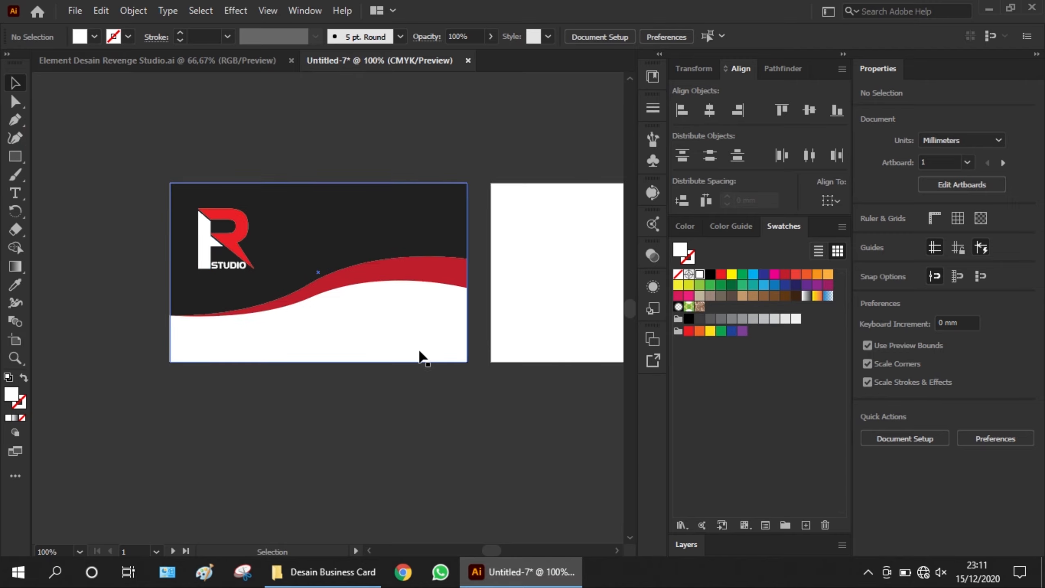
Copy the Pinterest, Dribbble and Behance link lines from Element Desain Revenge Studio.ai and paste them into the business card document
click(138, 60)
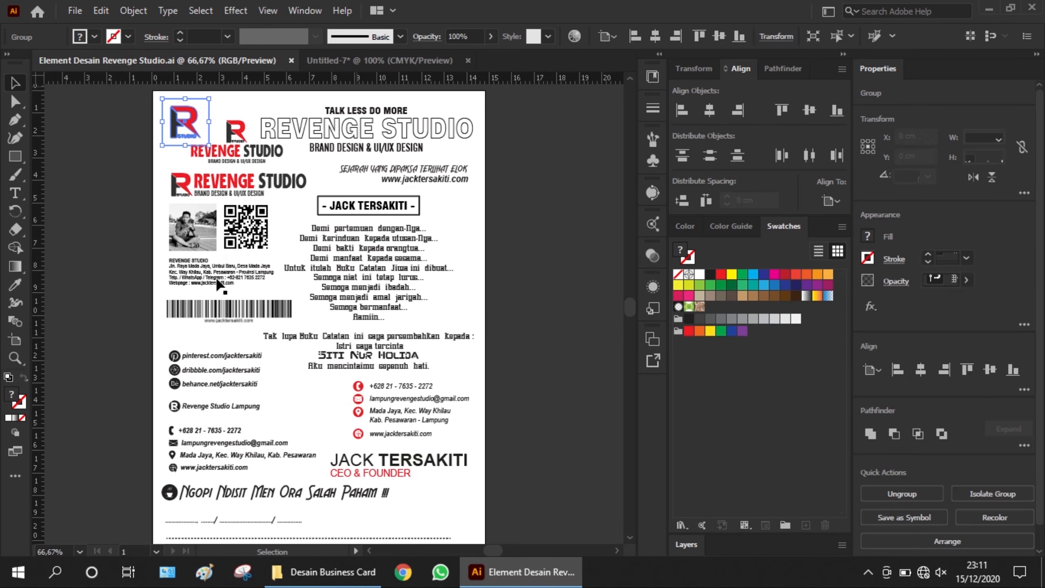
drag(200, 386, 210, 387)
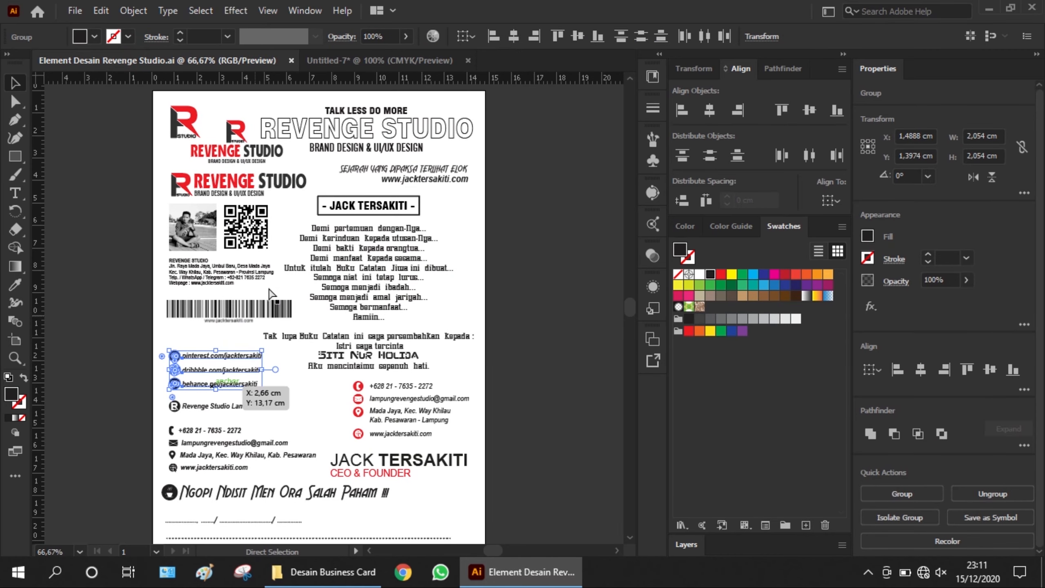
click(357, 63)
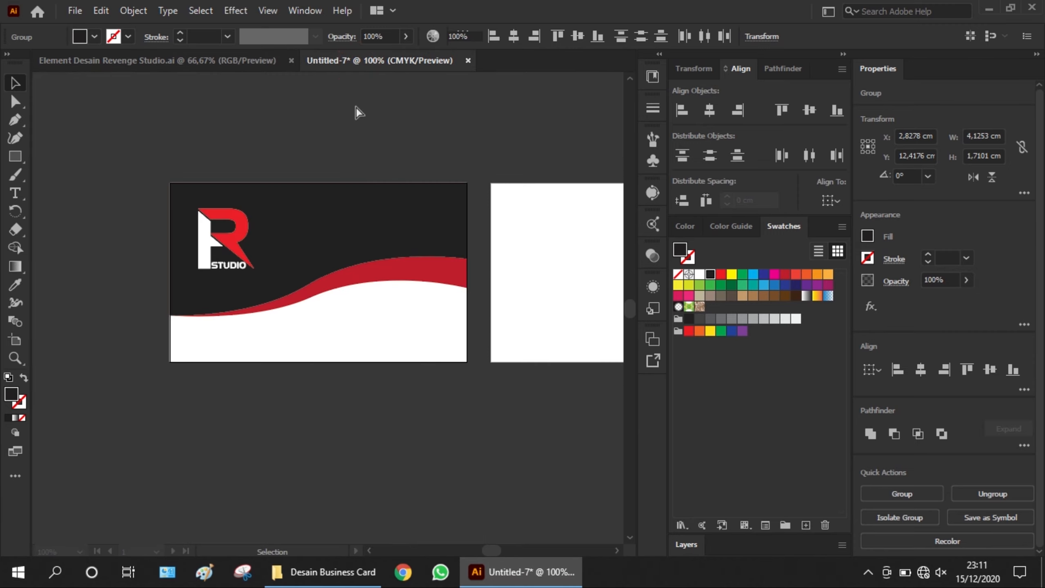
key(ctrl+v)
Lay out the Pinterest, Dribbble and Behance links side by side in one row below the first artboard
scroll(322, 354, up, 1)
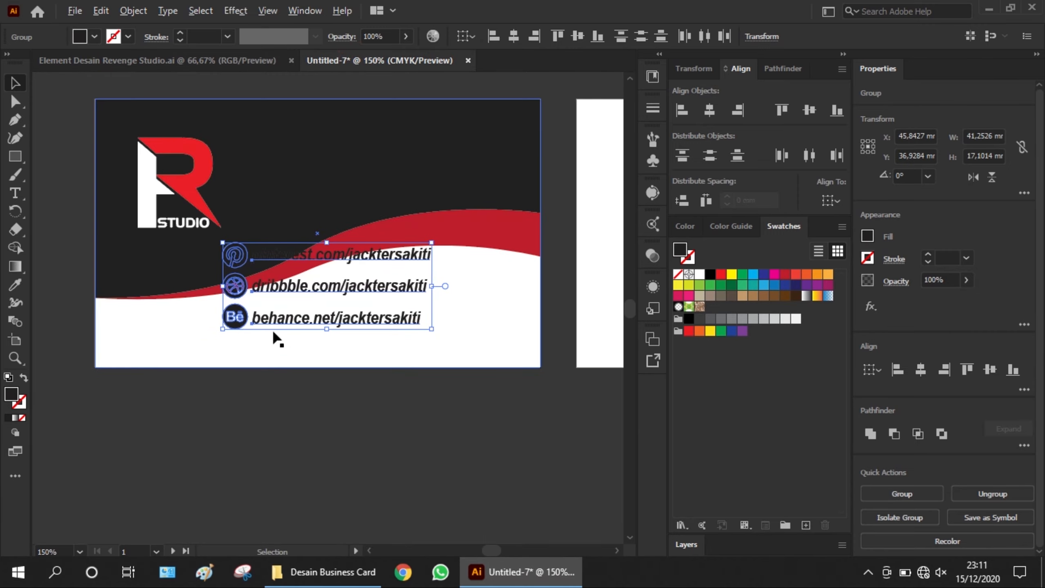
drag(275, 338, 246, 373)
drag(267, 316, 341, 413)
click(396, 446)
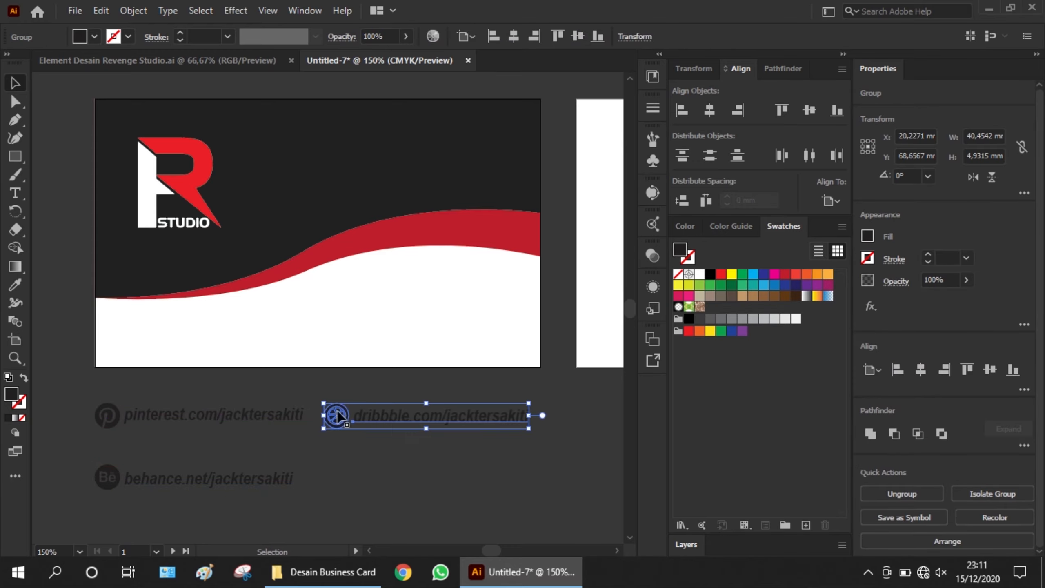
key(ctrl+minus)
drag(180, 456, 486, 419)
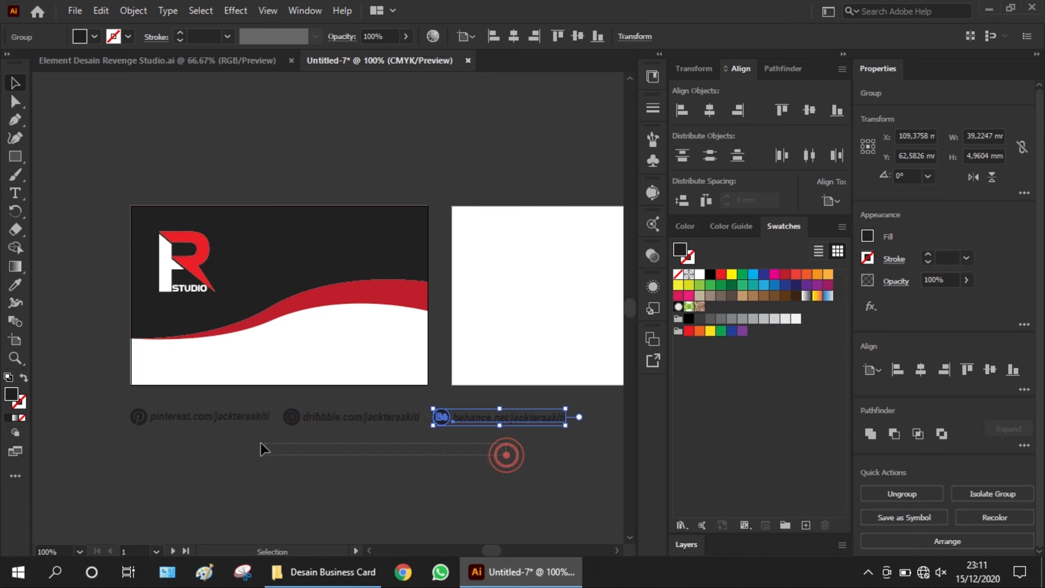
Distribute the Pinterest, Dribbble and Behance links evenly by their horizontal centres and scale the row down to about 84 mm wide
drag(200, 410, 200, 409)
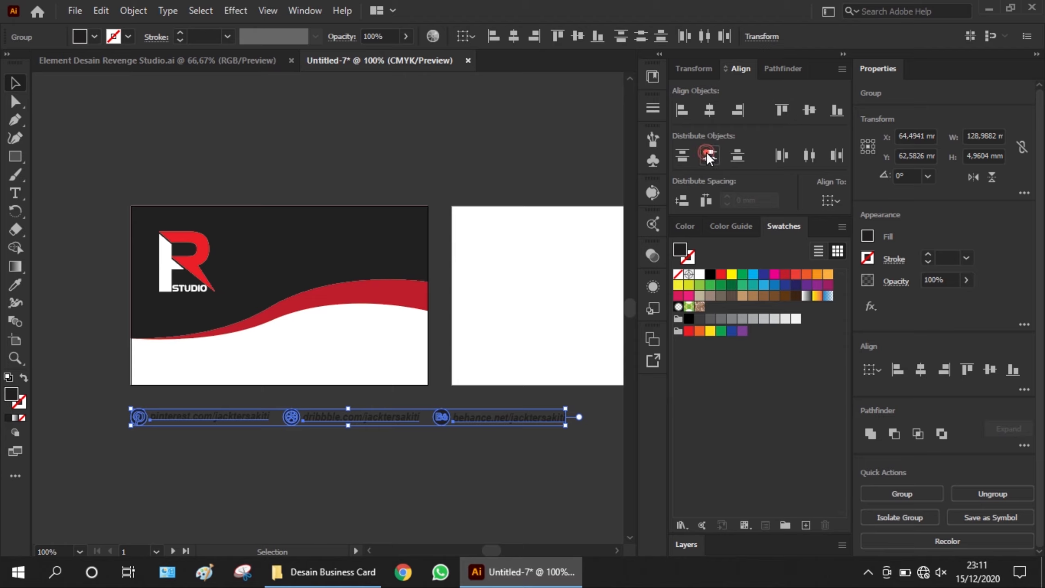
click(809, 158)
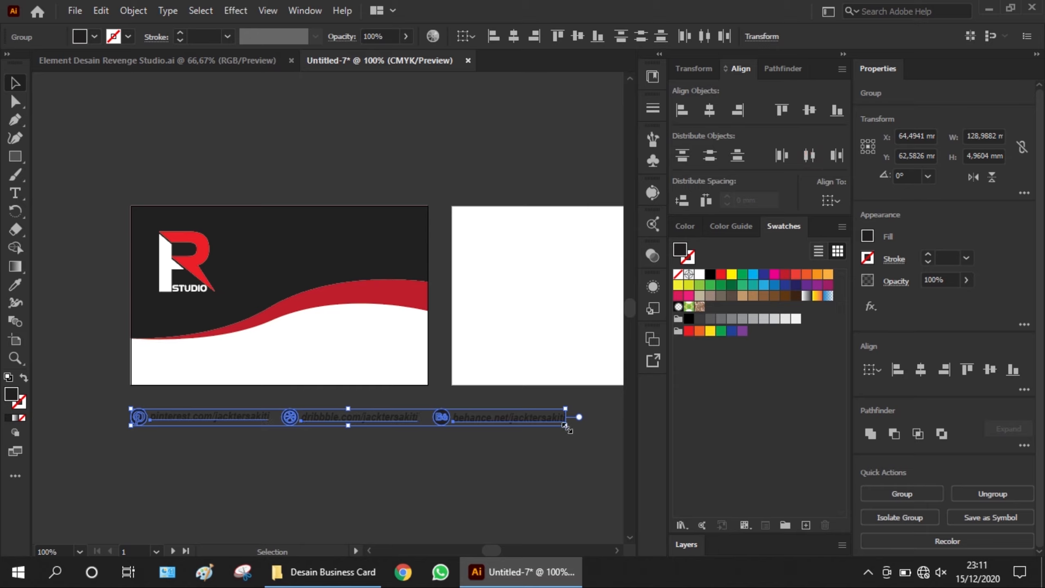
drag(566, 428, 420, 428)
Move the row of social links onto the white strip along the first card's lower edge
scroll(346, 413, up, 1)
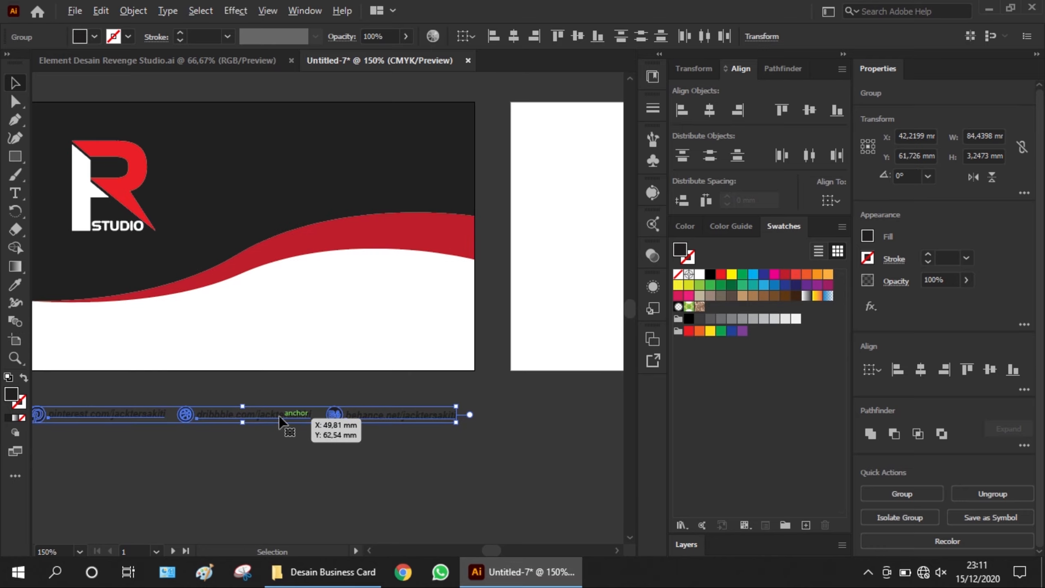
drag(279, 420, 287, 352)
click(285, 408)
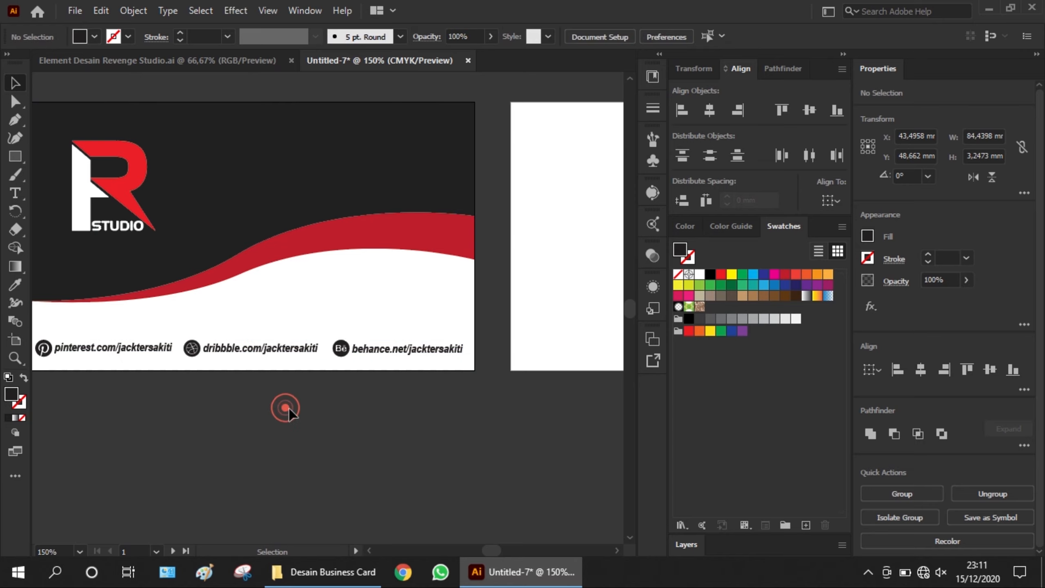
scroll(364, 414, down, 1)
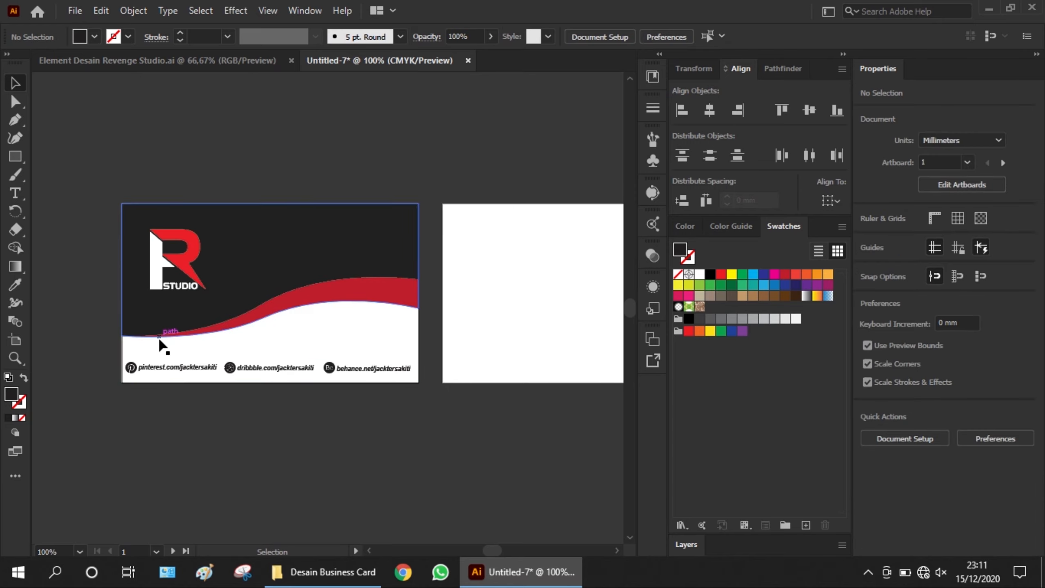
Ungroup the Pinterest, Dribbble and Behance links one by one so each icon is separate from its text
scroll(202, 402, up, 1)
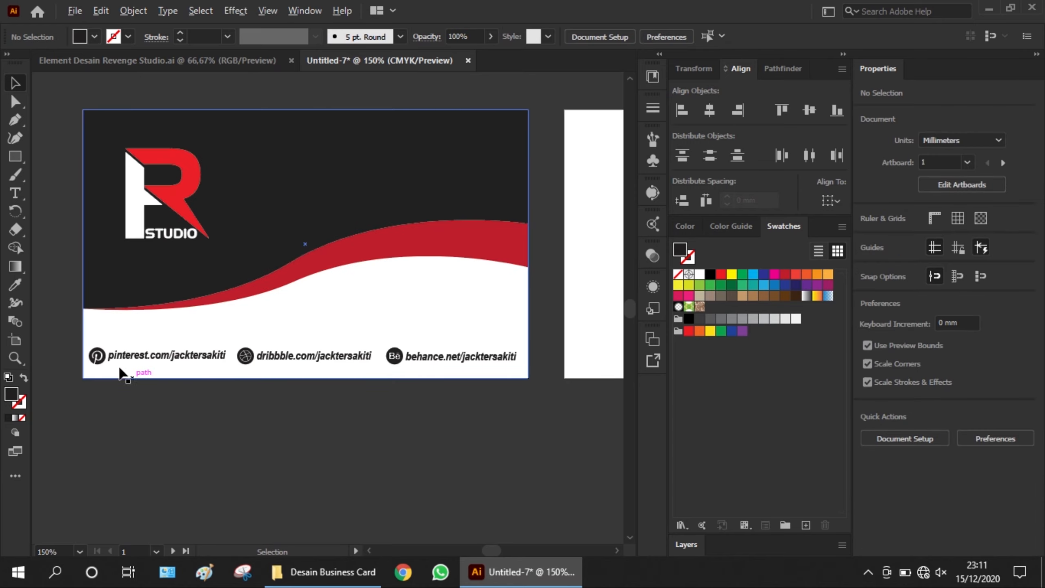
click(102, 361)
right_click(102, 362)
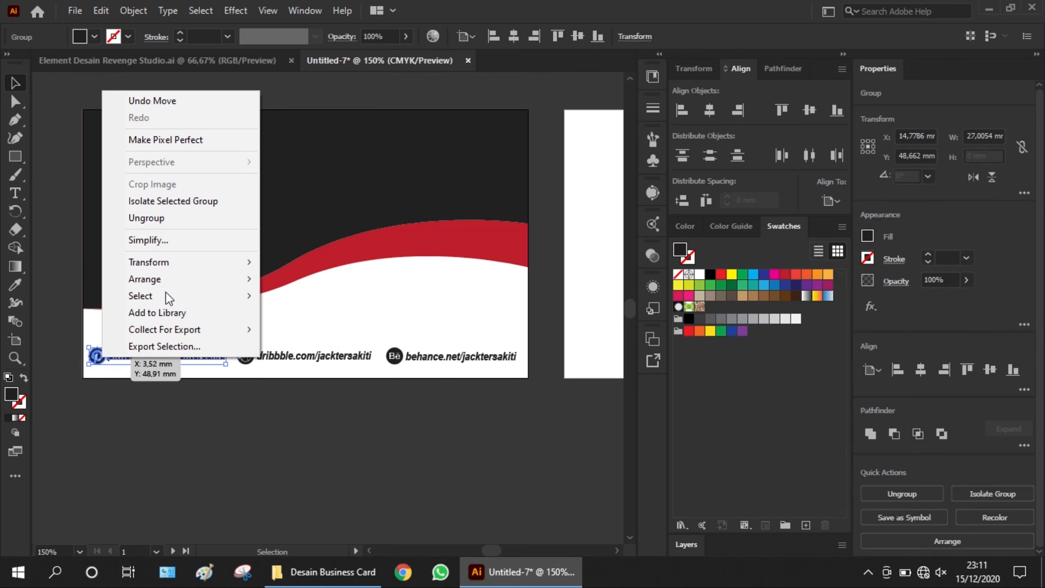
click(186, 220)
click(305, 356)
right_click(305, 356)
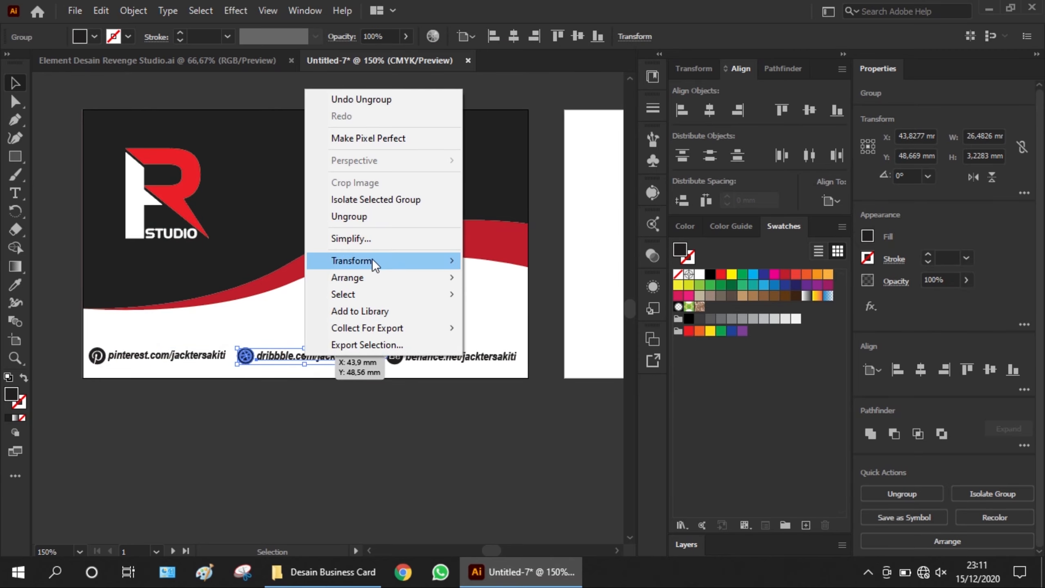
click(379, 217)
right_click(425, 357)
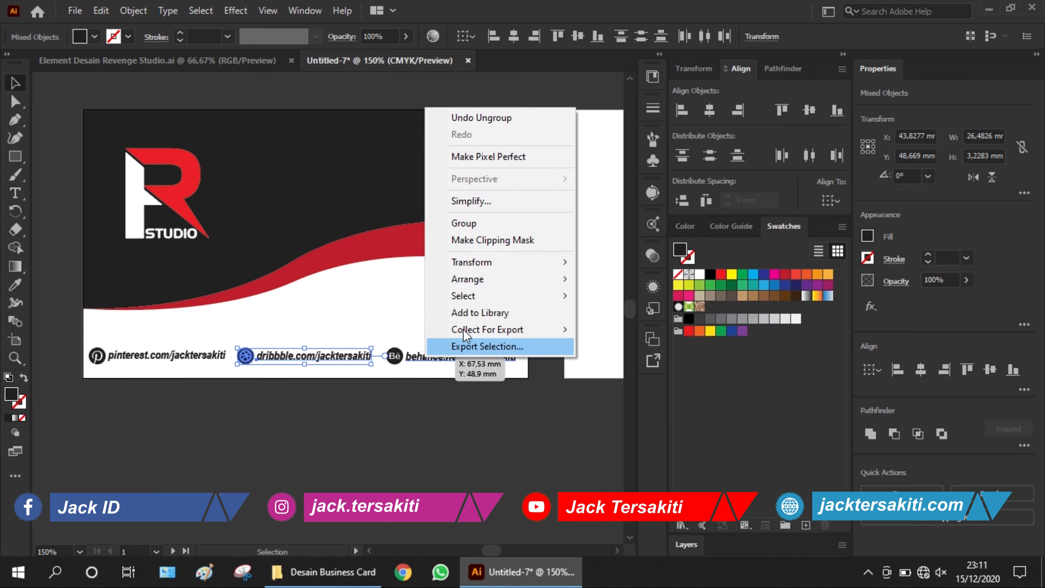
click(435, 416)
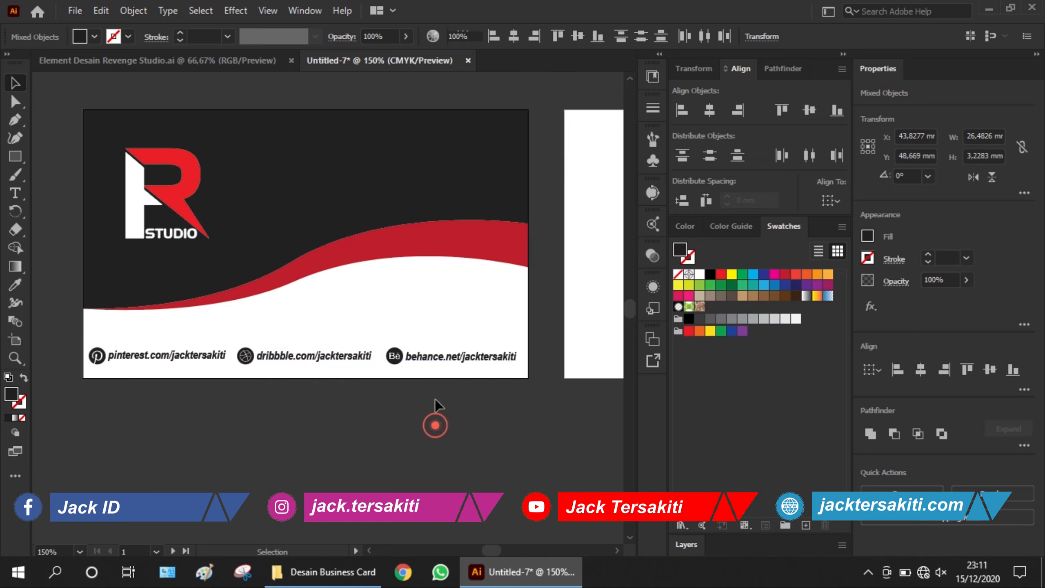
click(433, 356)
right_click(433, 356)
click(499, 217)
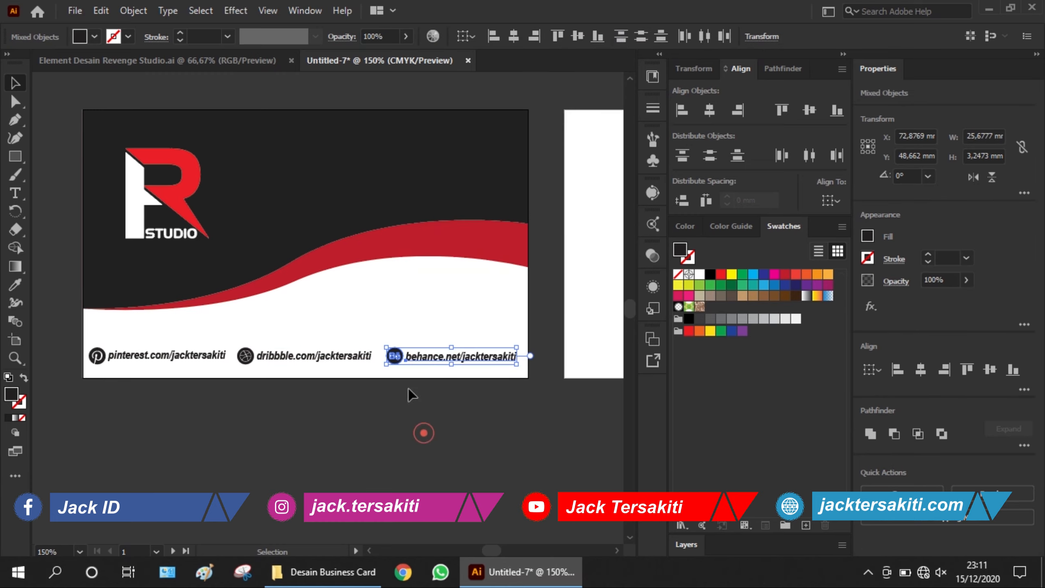
click(419, 429)
Recolour the three social icons with the wave's red, sampled using the Eyedropper
click(395, 364)
shift+click(245, 355)
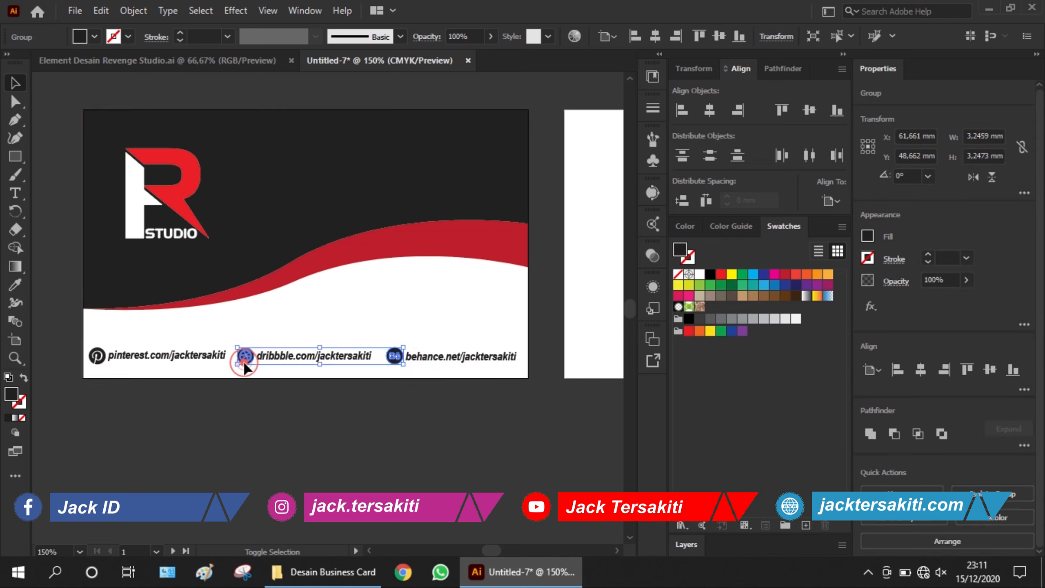
shift+click(114, 357)
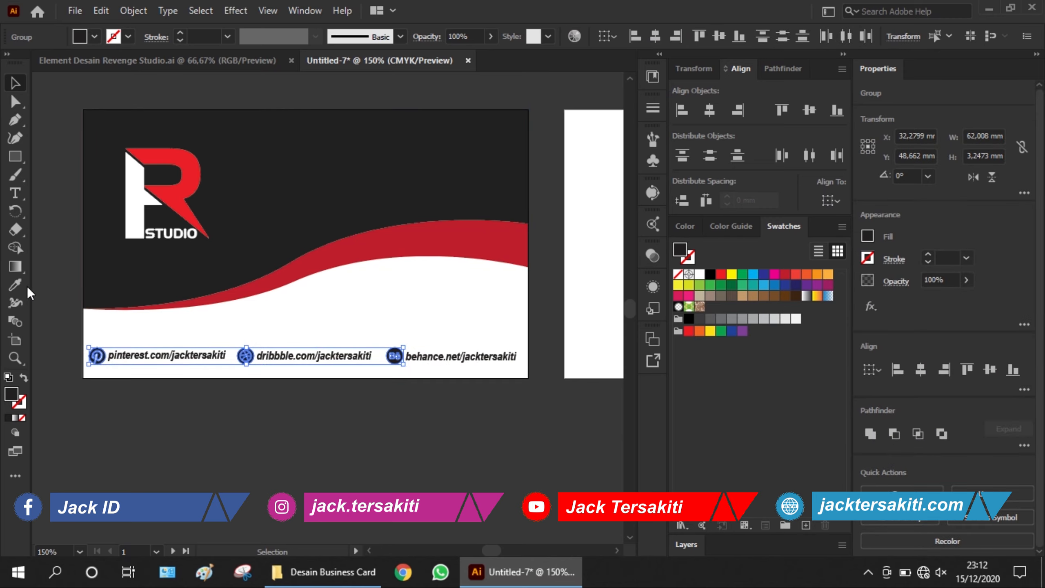
click(16, 284)
click(481, 247)
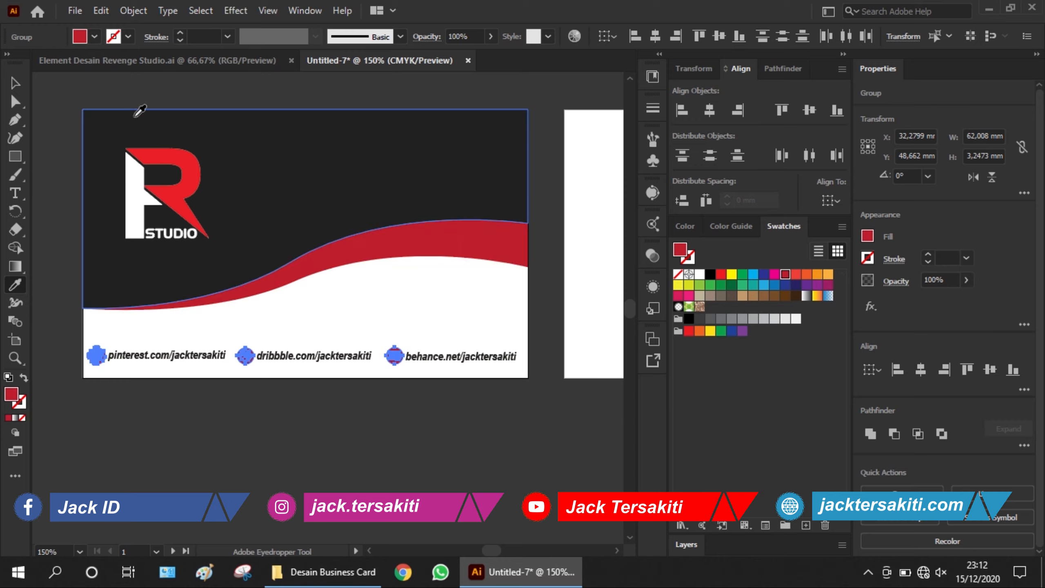
click(16, 84)
click(70, 89)
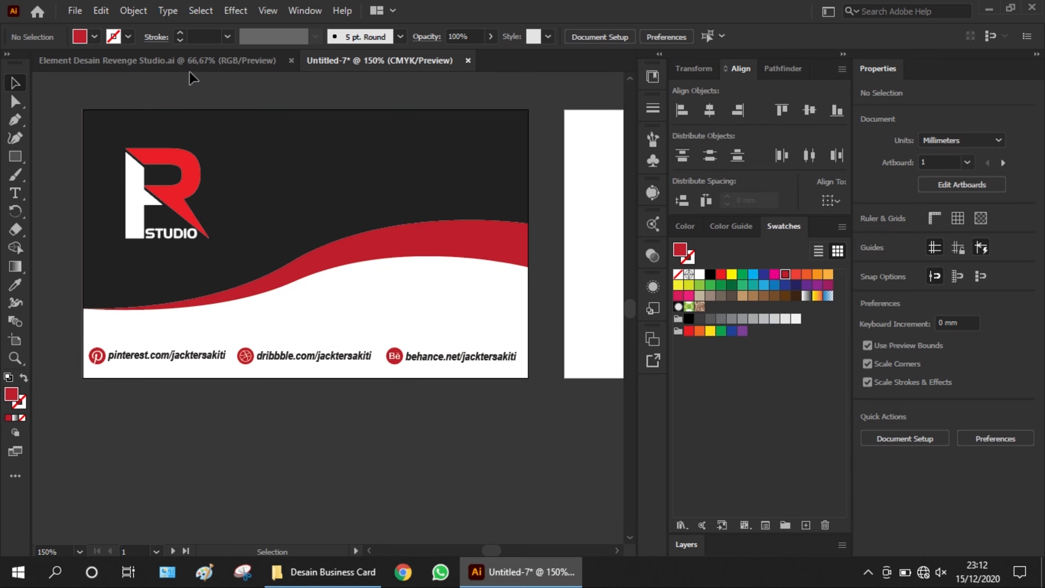
Copy the text block with the owner's name and CEO & FOUNDER from Element Desain Revenge Studio.ai into the business card document
click(184, 62)
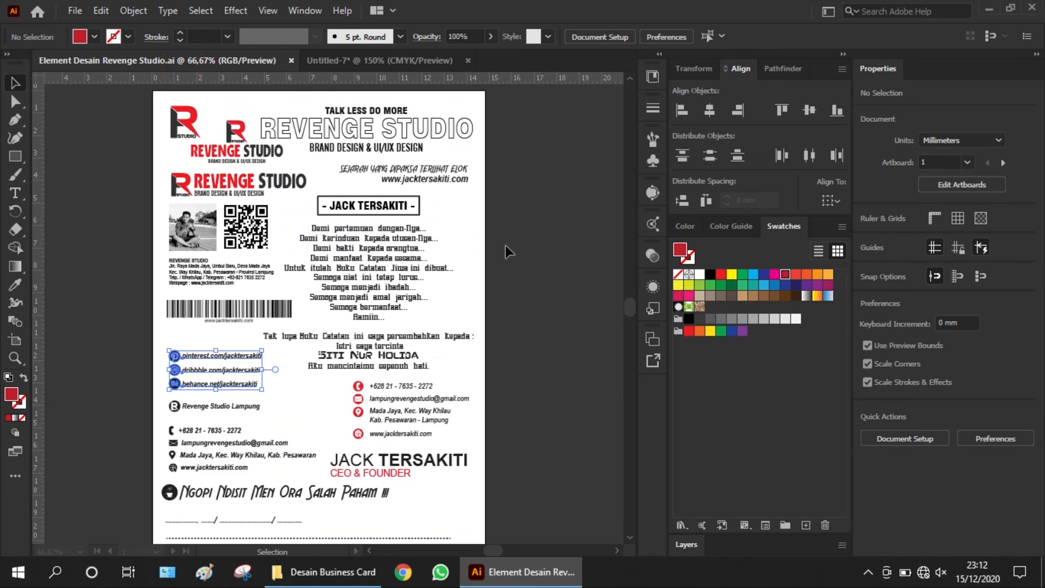
click(394, 476)
drag(352, 61, 218, 307)
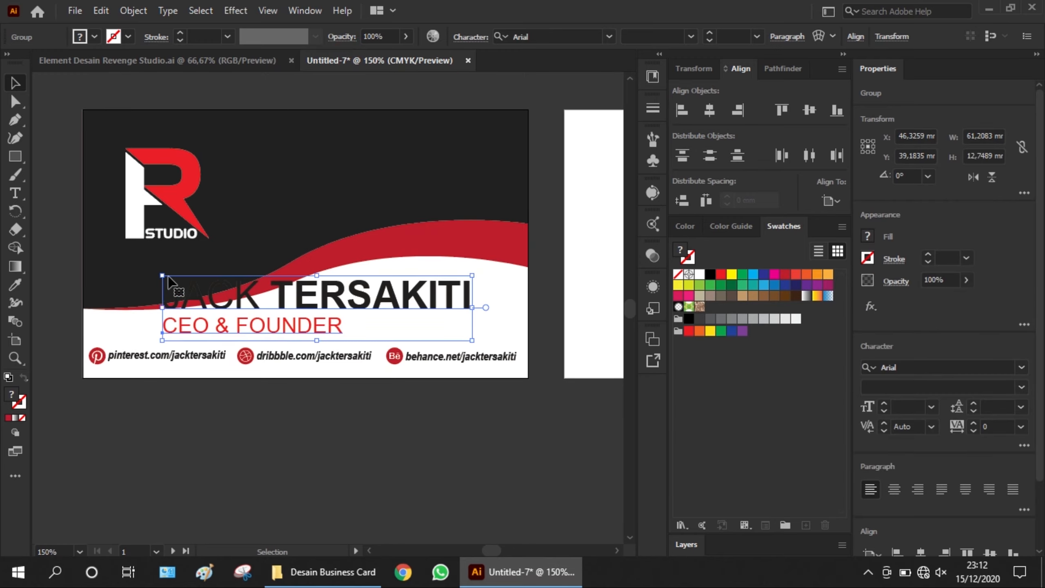
Scale the name and title block to about 38 mm wide and place it below the wave, above the Behance link
drag(161, 274, 207, 300)
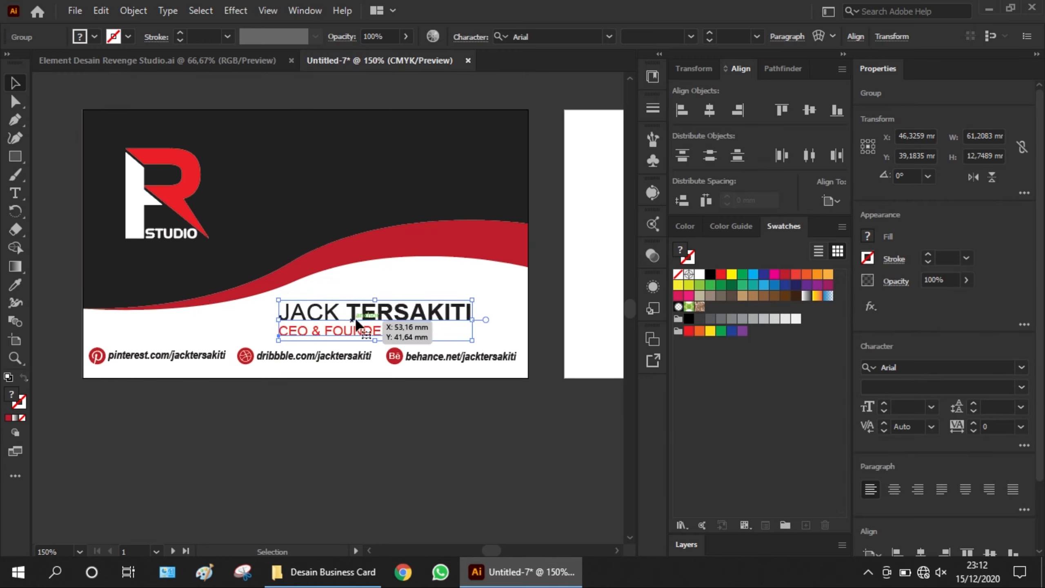
drag(356, 321, 401, 303)
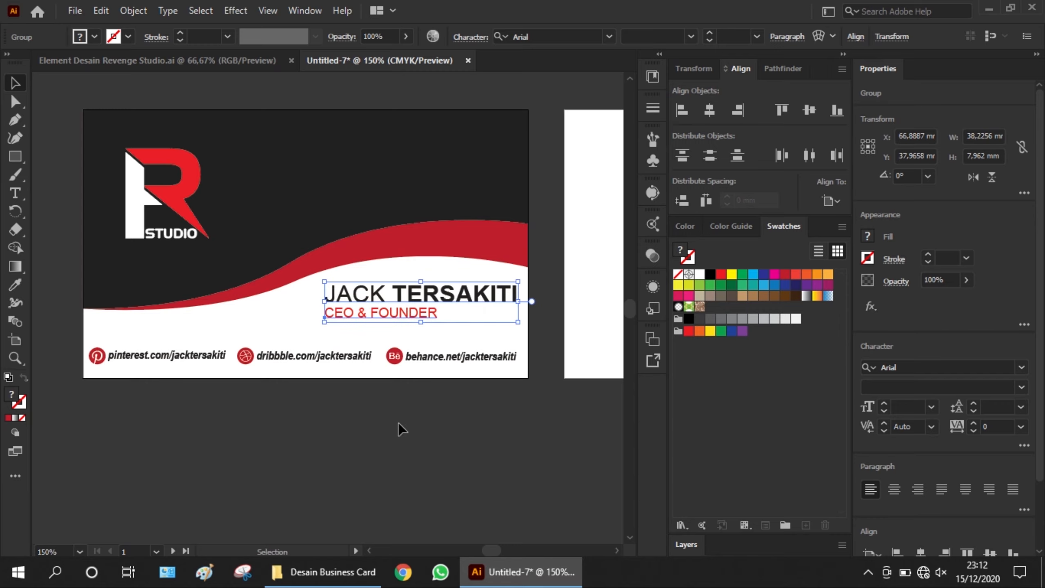
click(397, 427)
Ungroup the name and title block and fill the CEO & FOUNDER line with the wave's dark red swatch
click(383, 322)
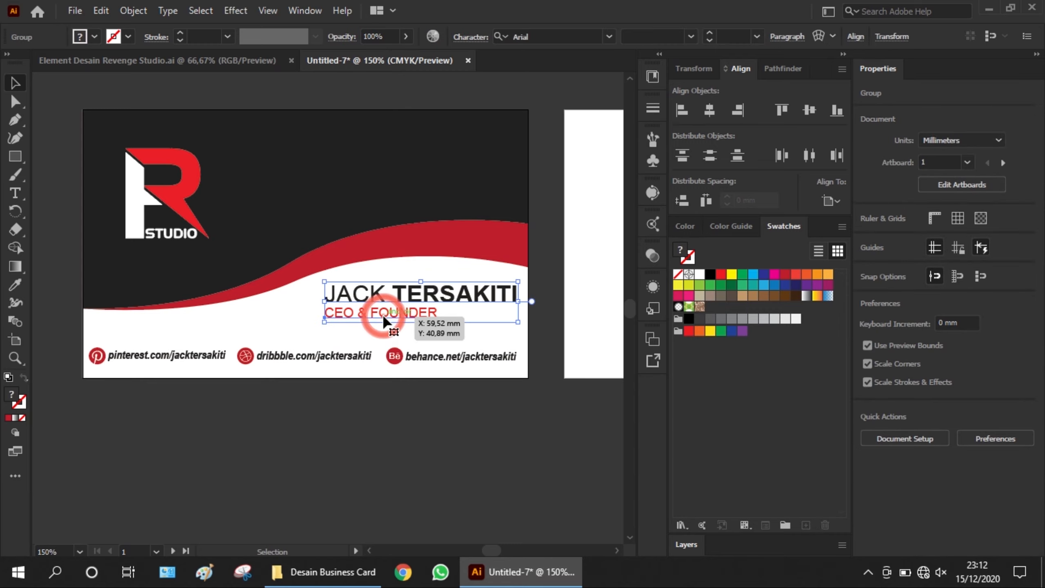
right_click(384, 315)
click(442, 181)
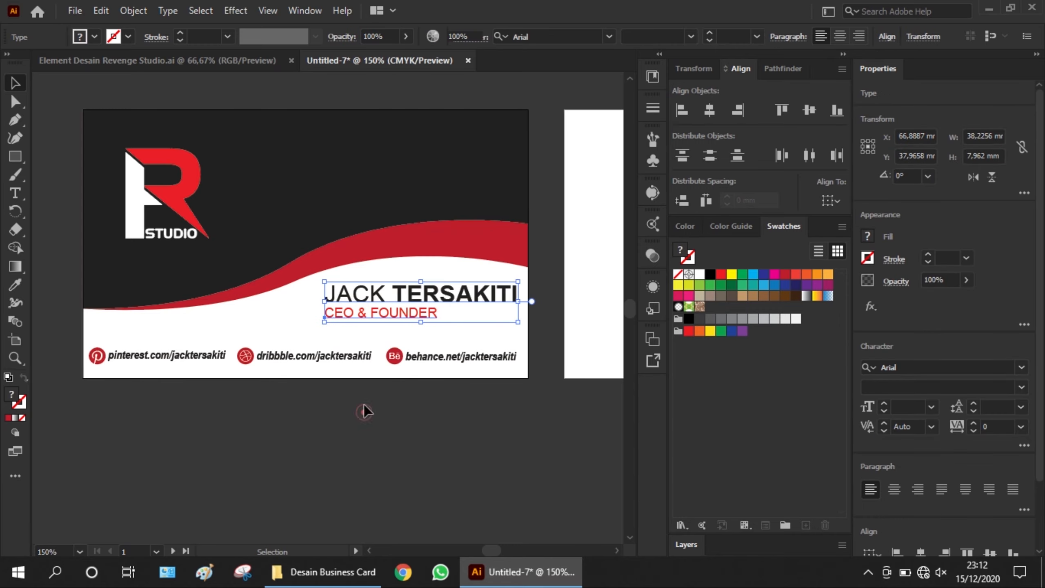
click(361, 408)
click(383, 323)
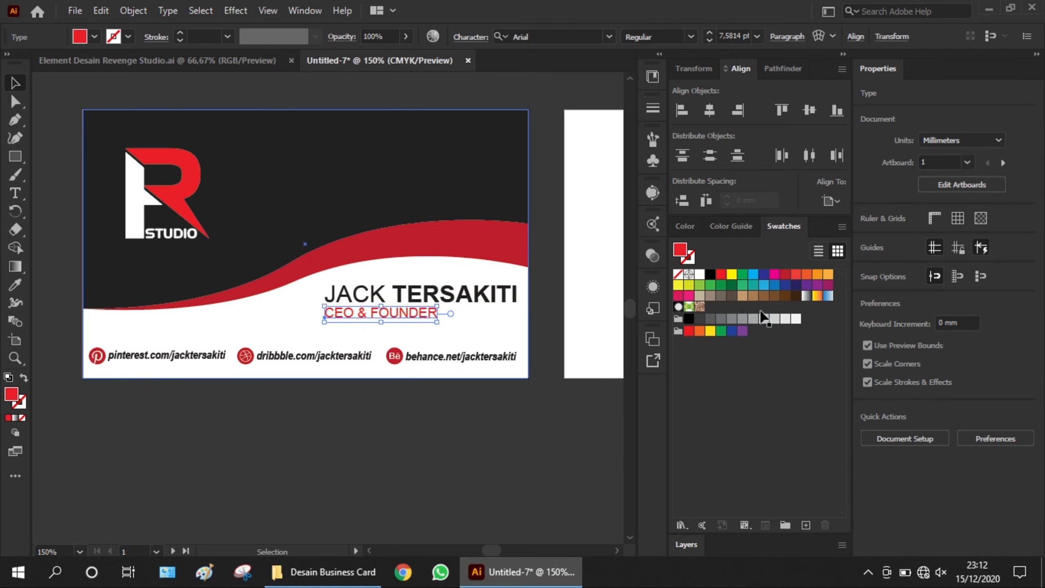
click(786, 273)
click(476, 420)
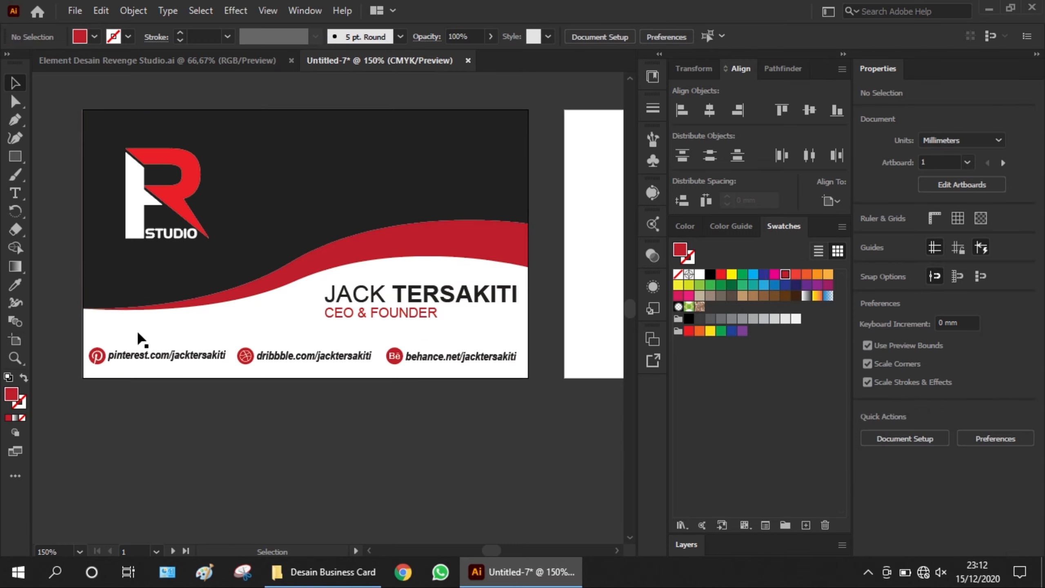
Duplicate the first card's white 88 x 53 mm background rectangle onto the second artboard
scroll(145, 420, down, 1)
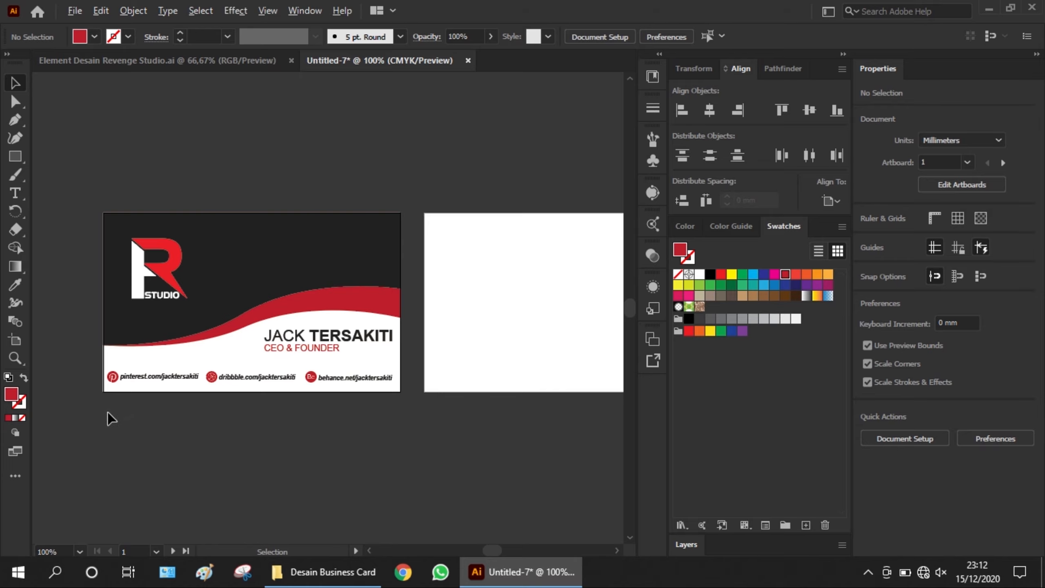
scroll(110, 418, down, 1)
scroll(416, 403, up, 1)
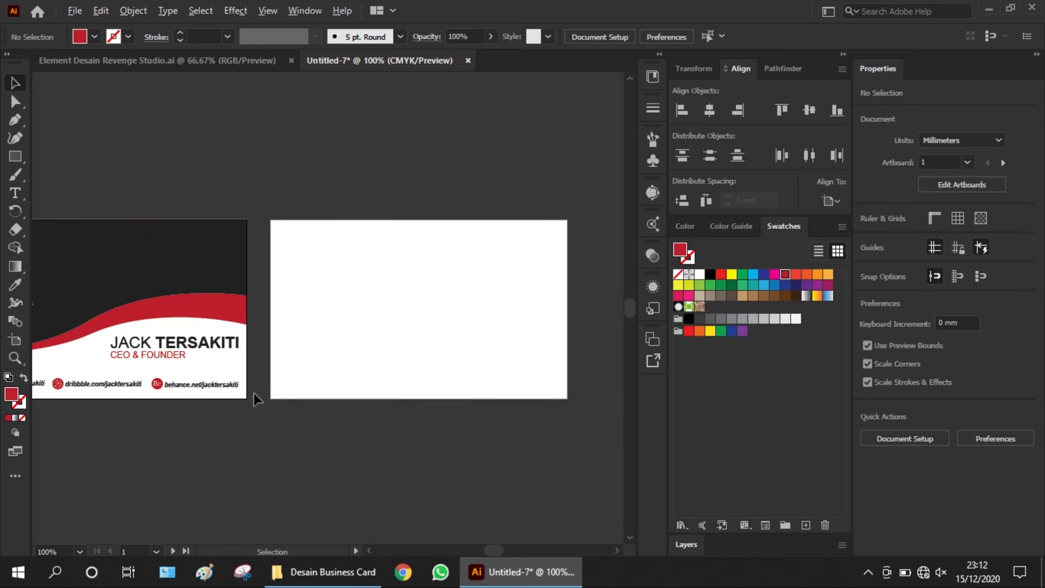
click(215, 364)
drag(225, 358, 539, 360)
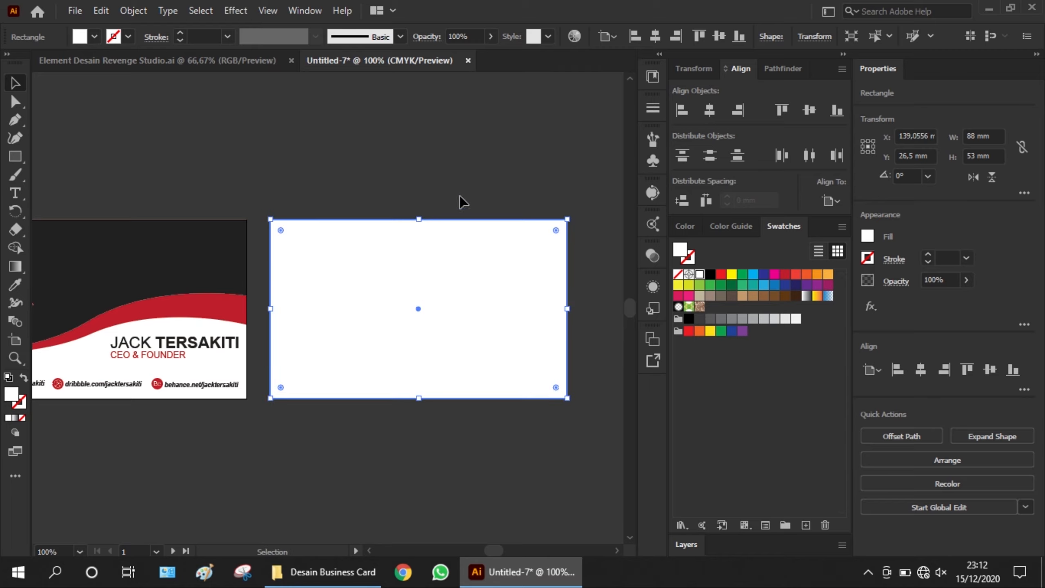
click(443, 165)
click(450, 298)
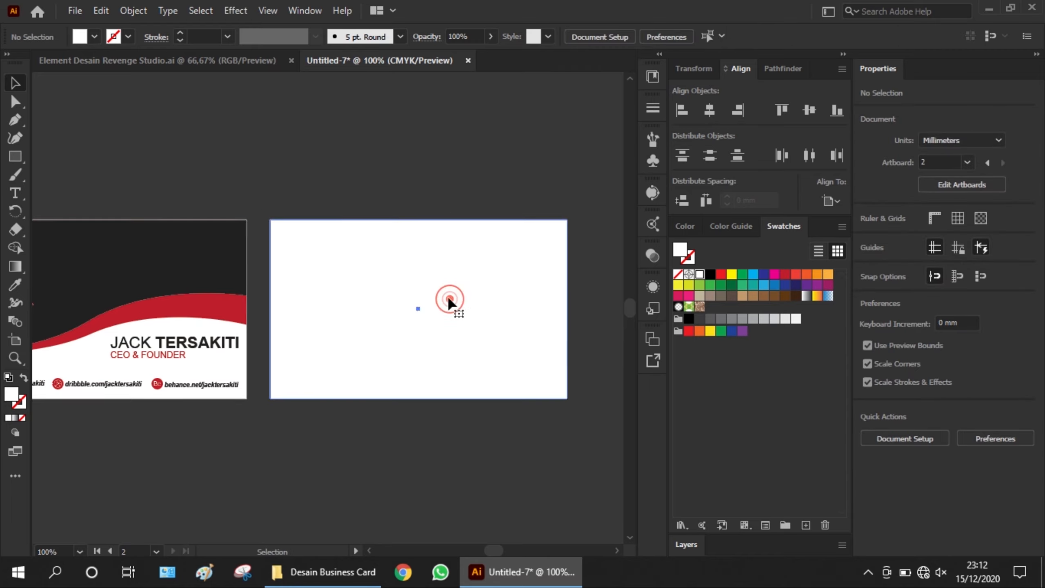
click(15, 119)
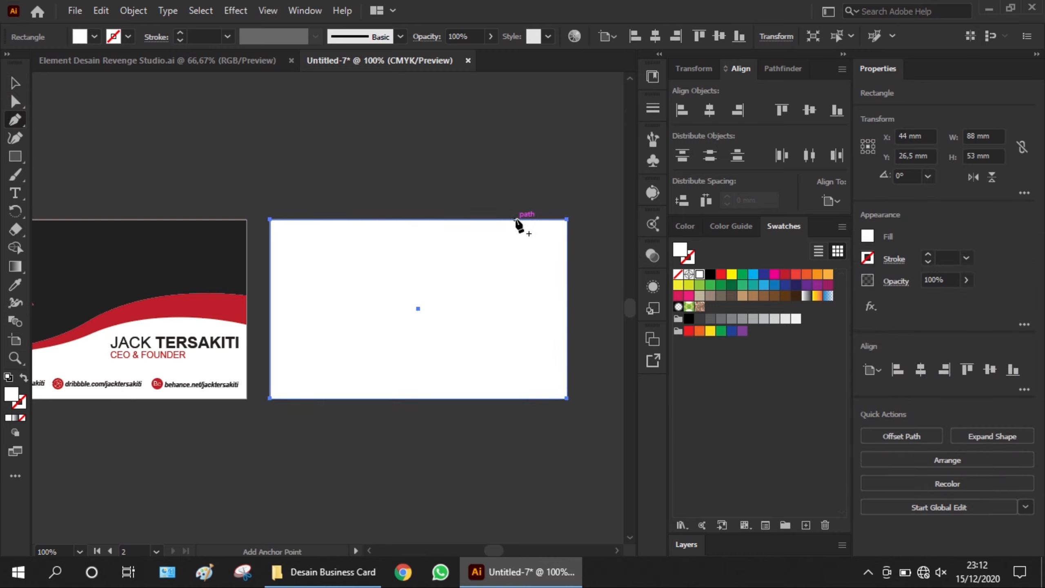
click(515, 219)
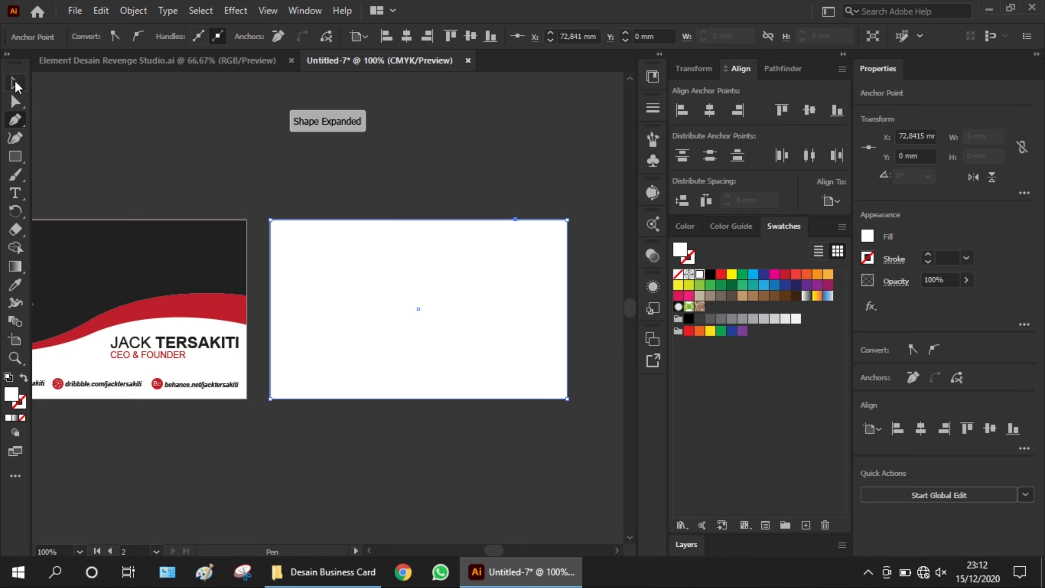
click(466, 185)
click(547, 257)
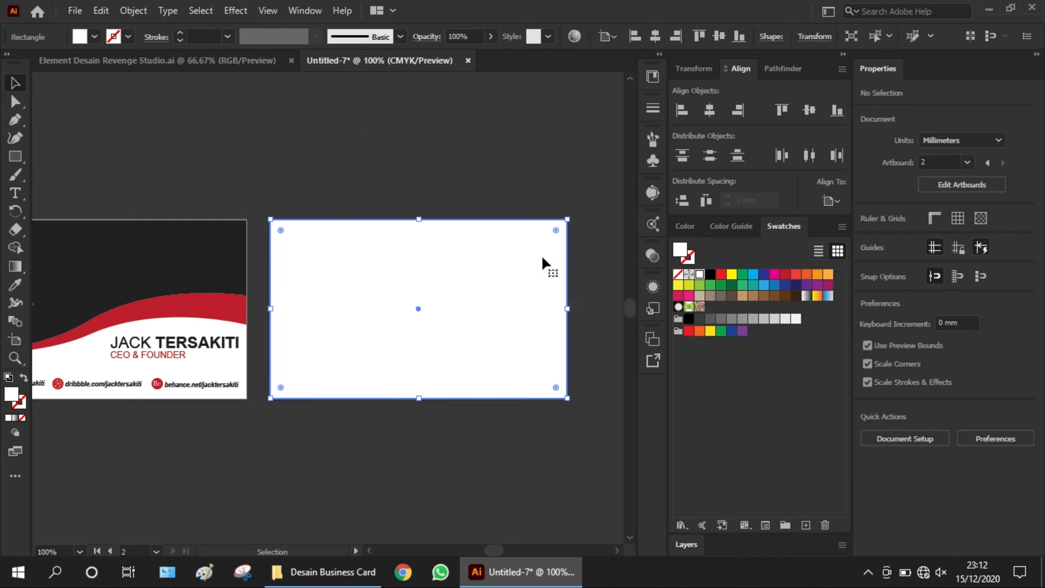
click(489, 199)
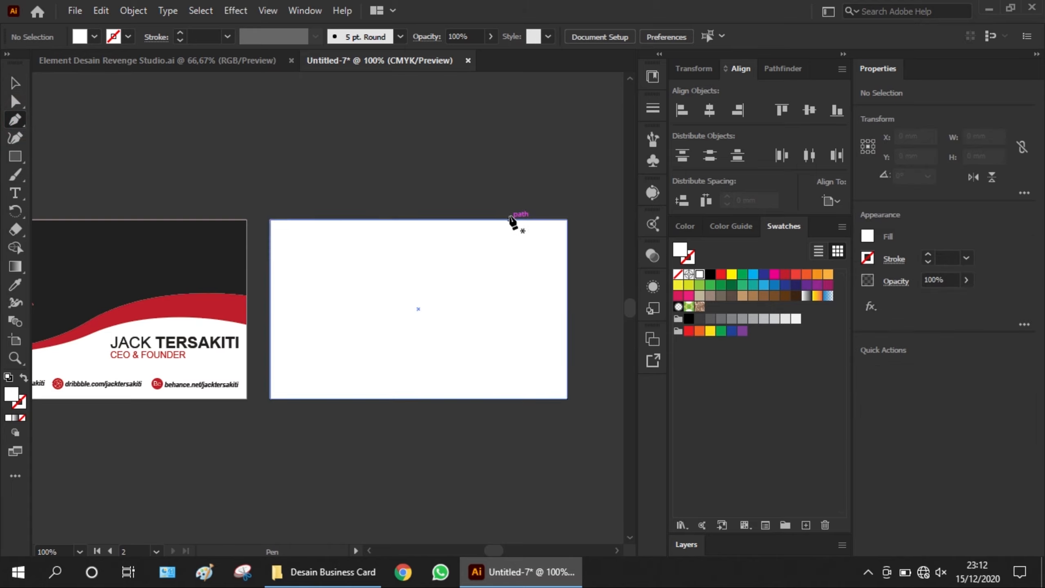
Draw a closed slanted shape over the second card's left part, about 65 mm wide at the top and 38 mm at the bottom
click(488, 220)
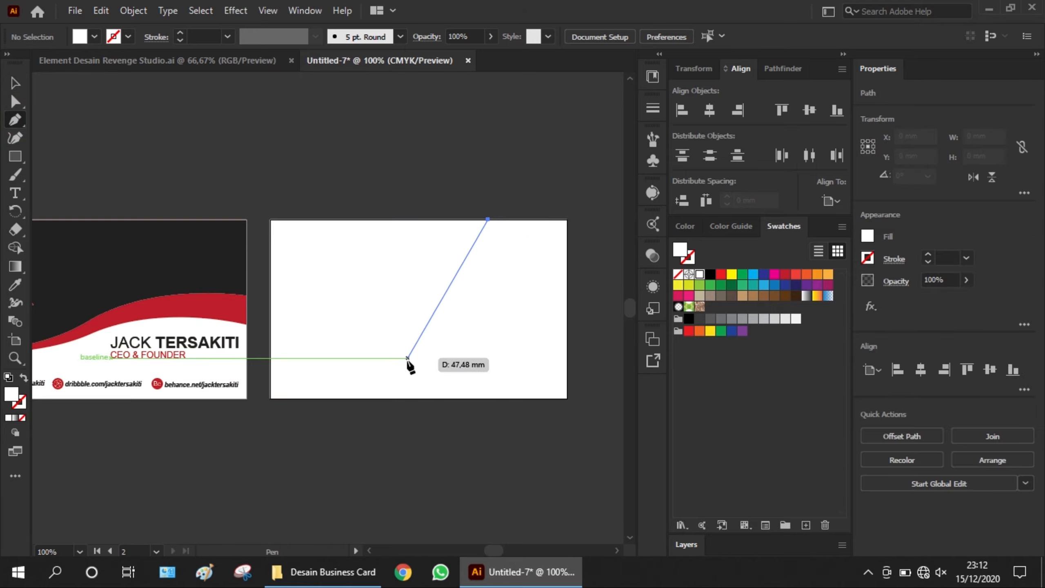
click(398, 398)
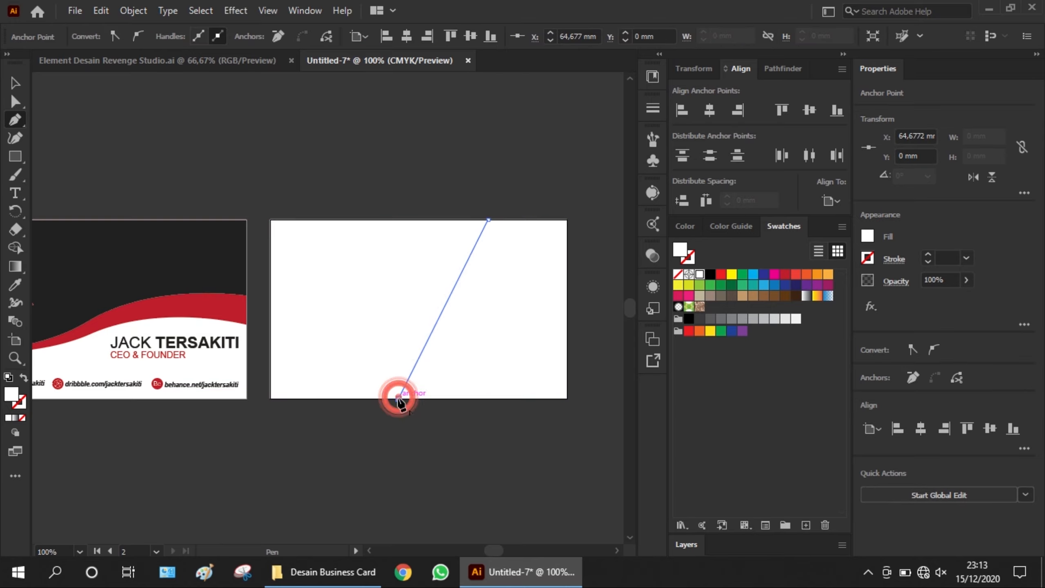
click(270, 398)
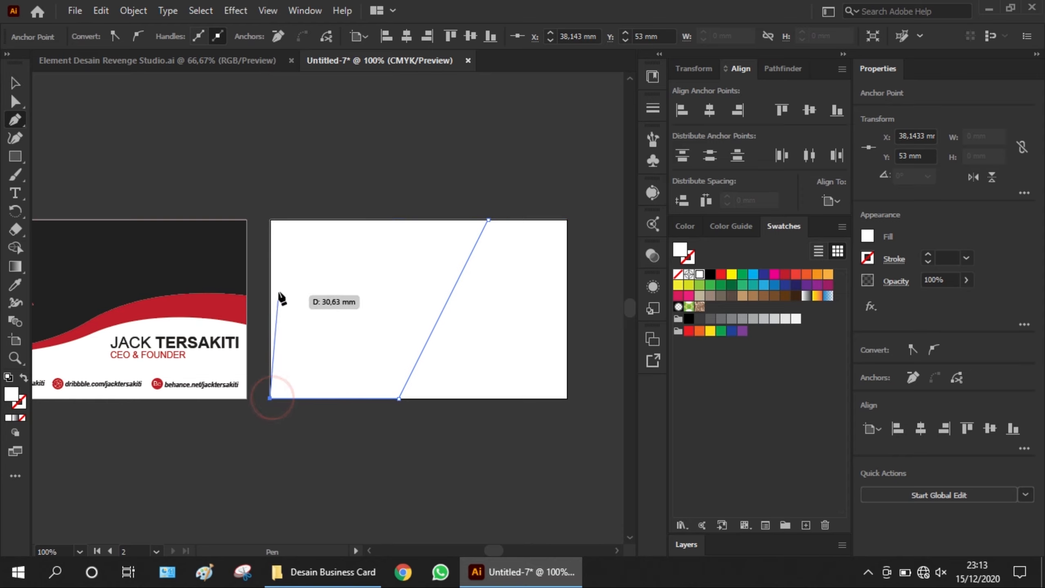
click(270, 220)
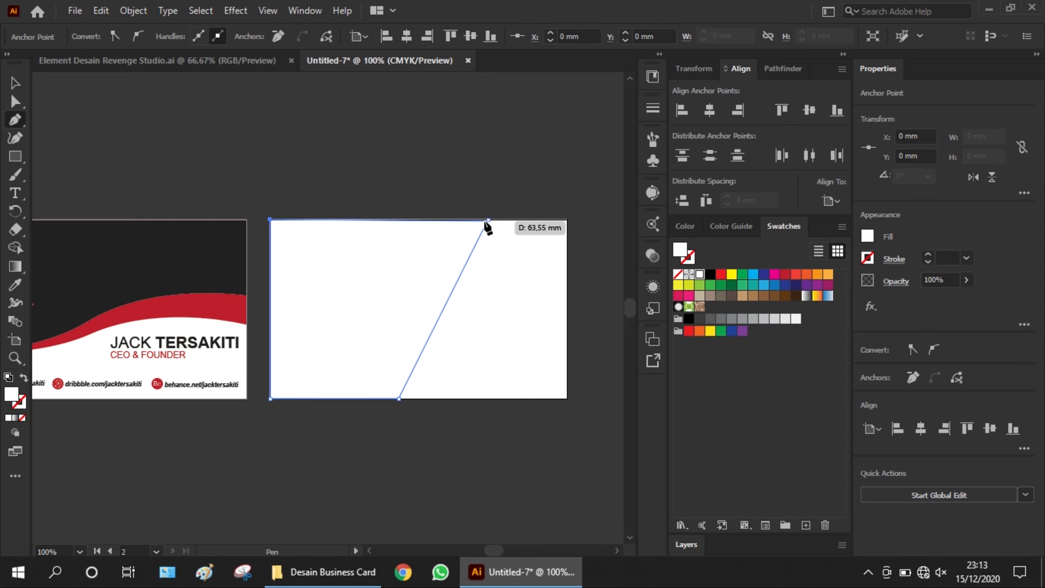
click(488, 220)
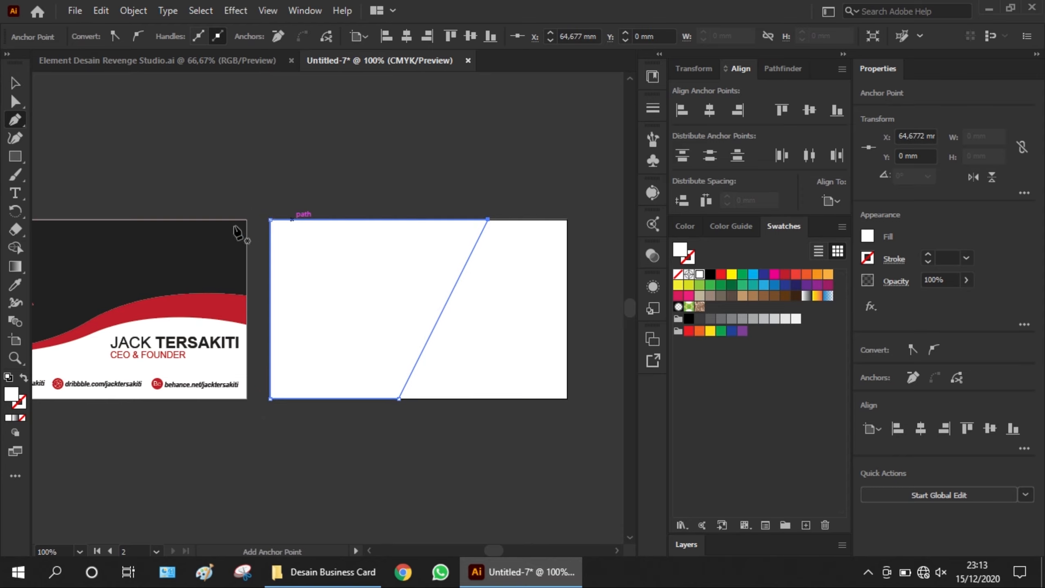
Fill the slanted shape with the near-black colour sampled from the front card's background
click(14, 284)
click(73, 268)
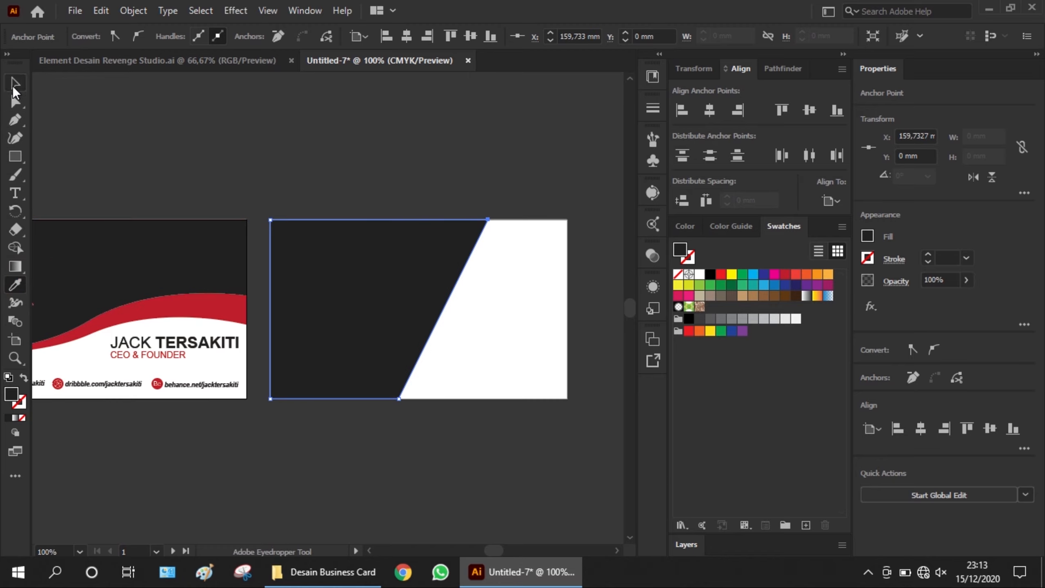
click(15, 84)
click(207, 120)
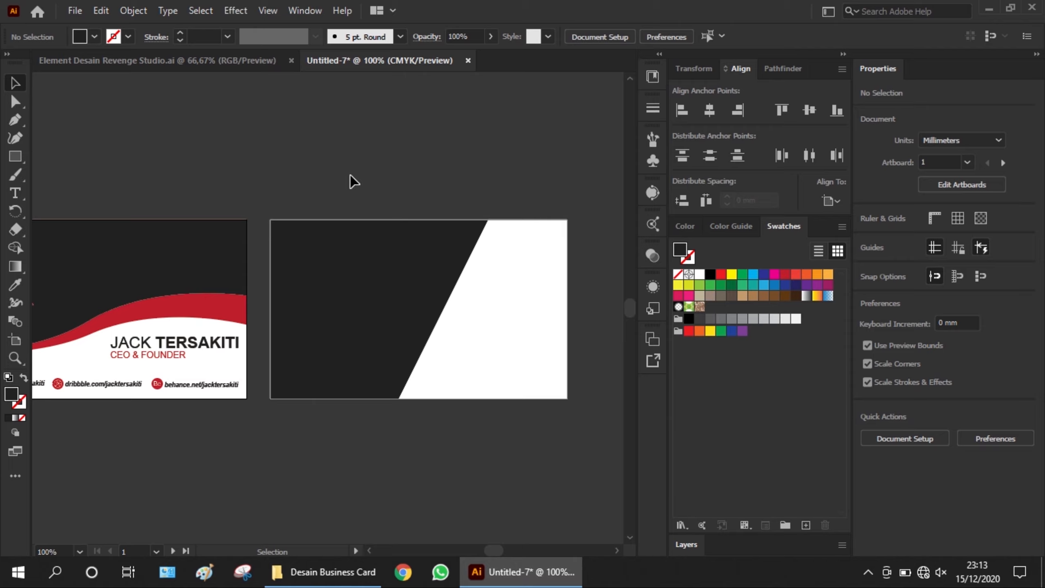
Draw a rectangle about 46 x 9 mm from the second card's right edge across the slanted edge, filled with the wave's red
click(15, 155)
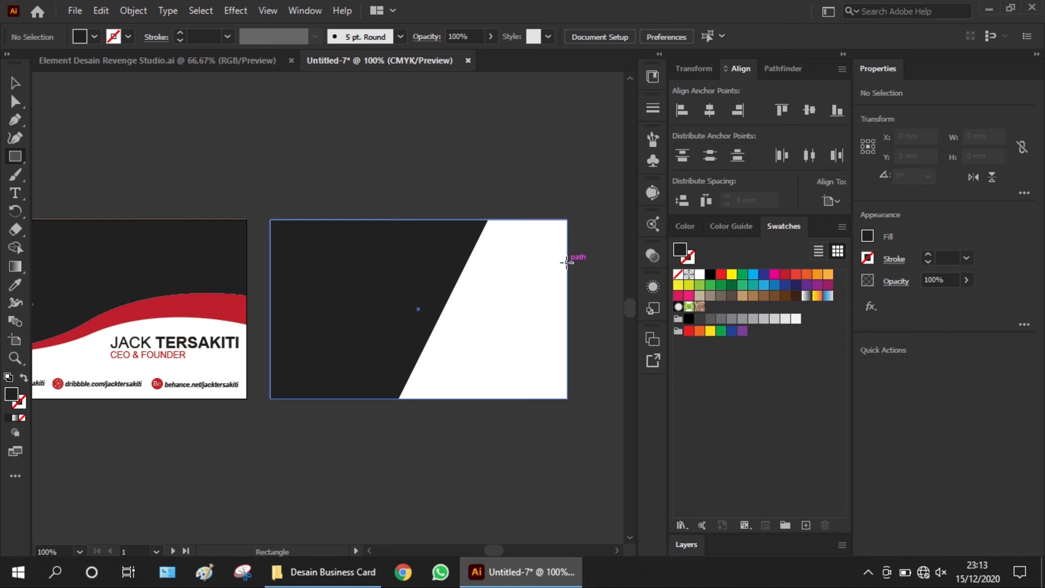
drag(566, 262, 414, 293)
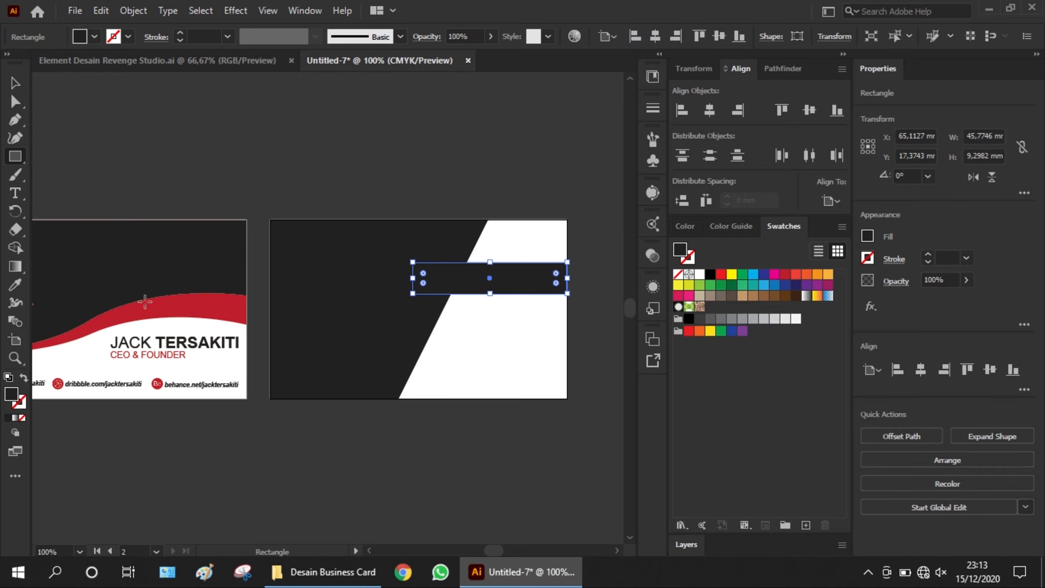
click(15, 285)
click(175, 304)
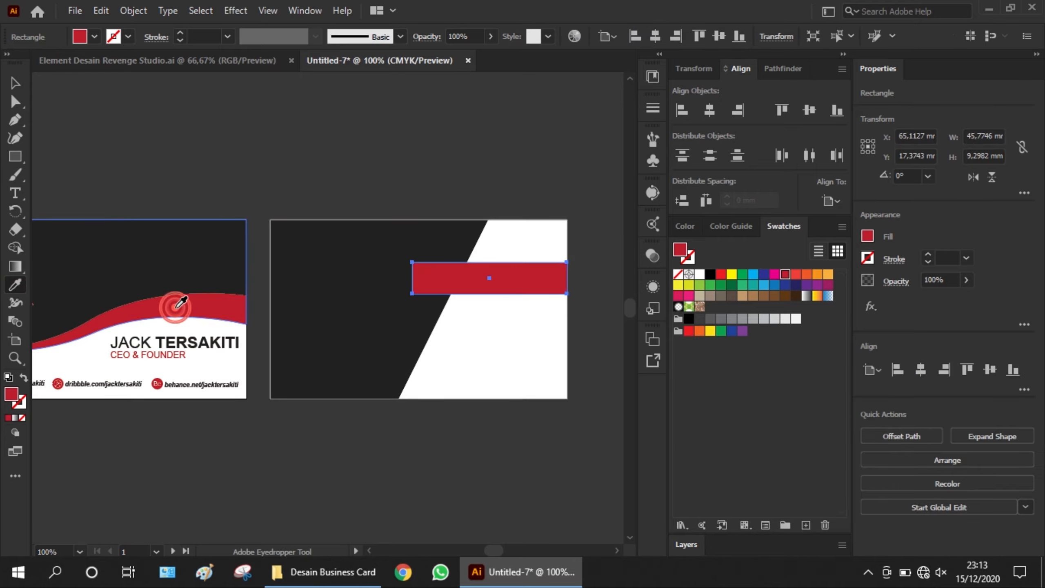
click(15, 83)
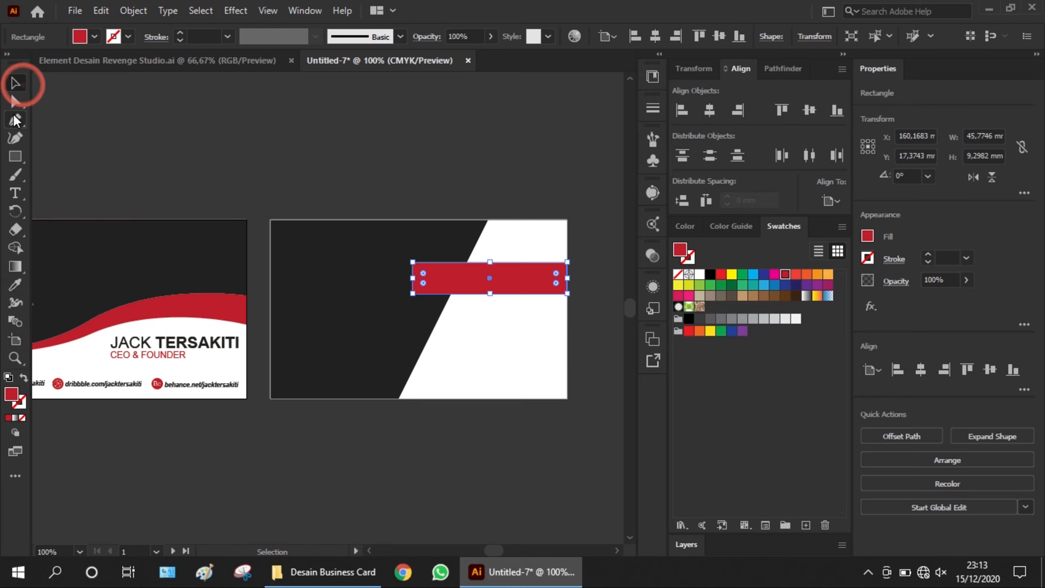
click(282, 139)
Draw a fold triangle about 11 x 9 mm with the Pen tool, between the red banner's bottom-left corner and the black shape's slanted edge
scroll(472, 288, up, 2)
scroll(472, 305, up, 2)
scroll(397, 334, up, 1)
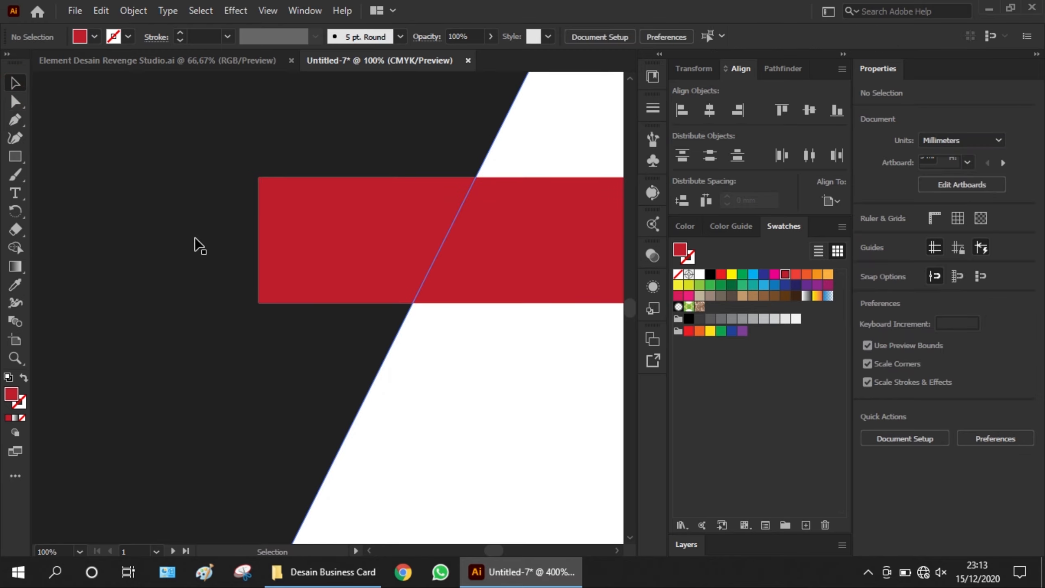
click(14, 119)
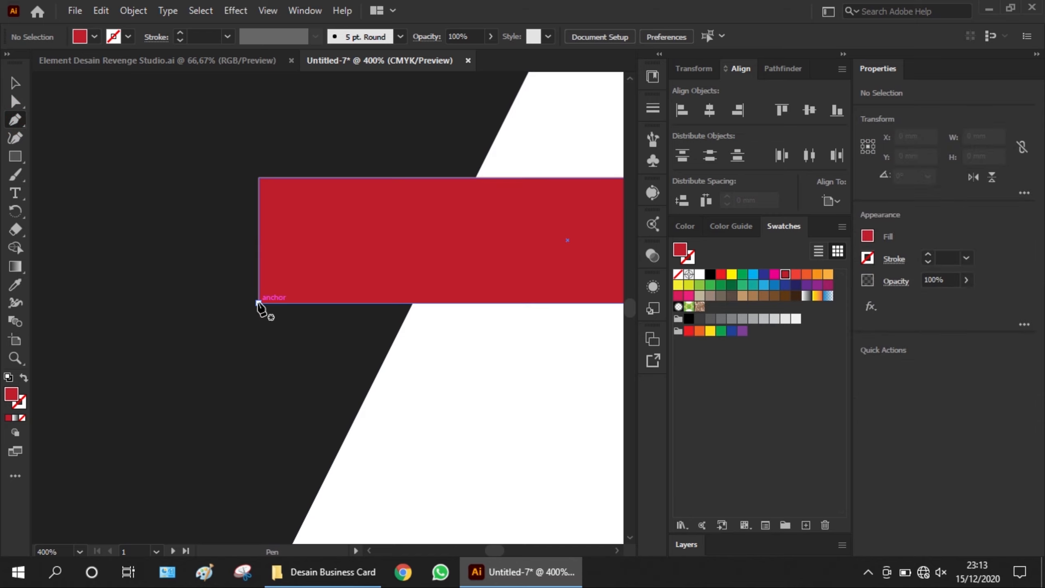
click(258, 302)
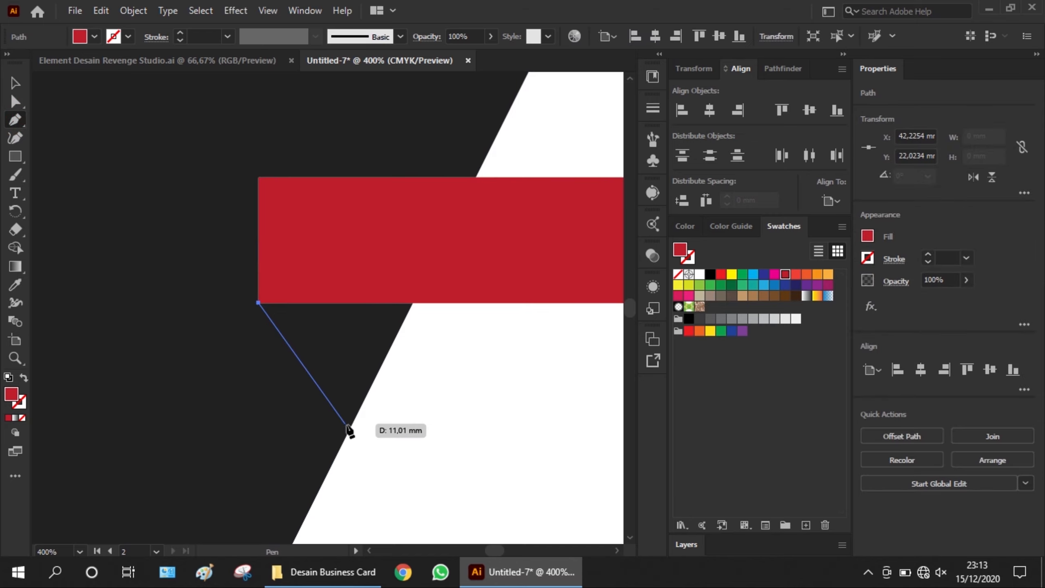
click(350, 427)
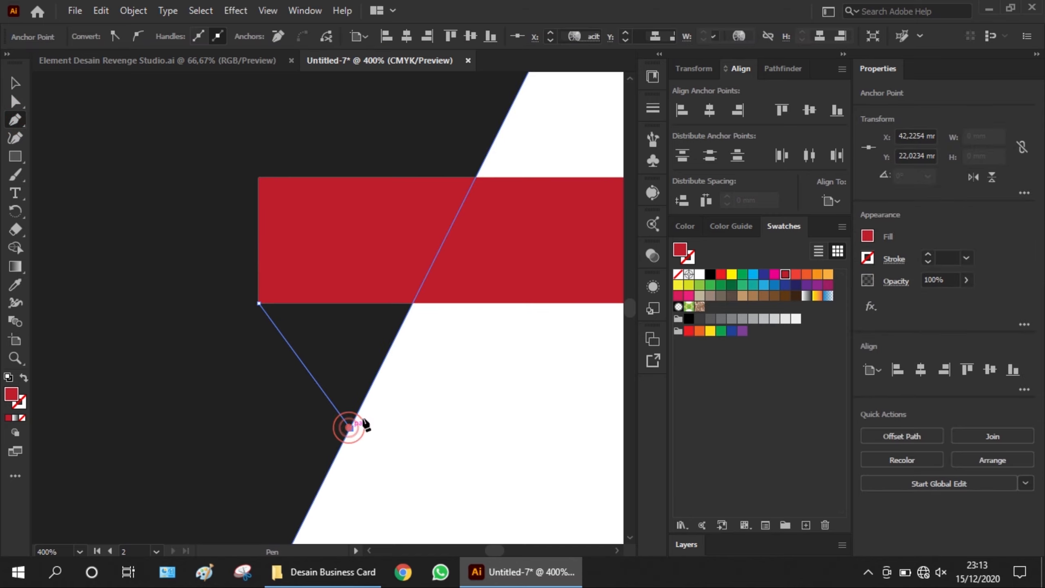
click(412, 303)
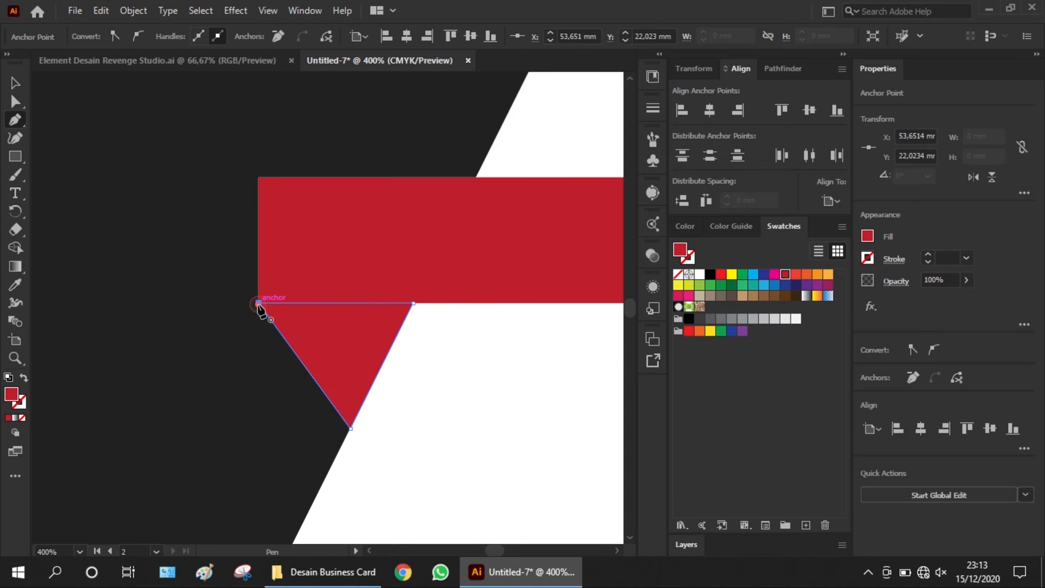
Darken the fold triangle's fill by setting its black (K) value to 41%
click(687, 226)
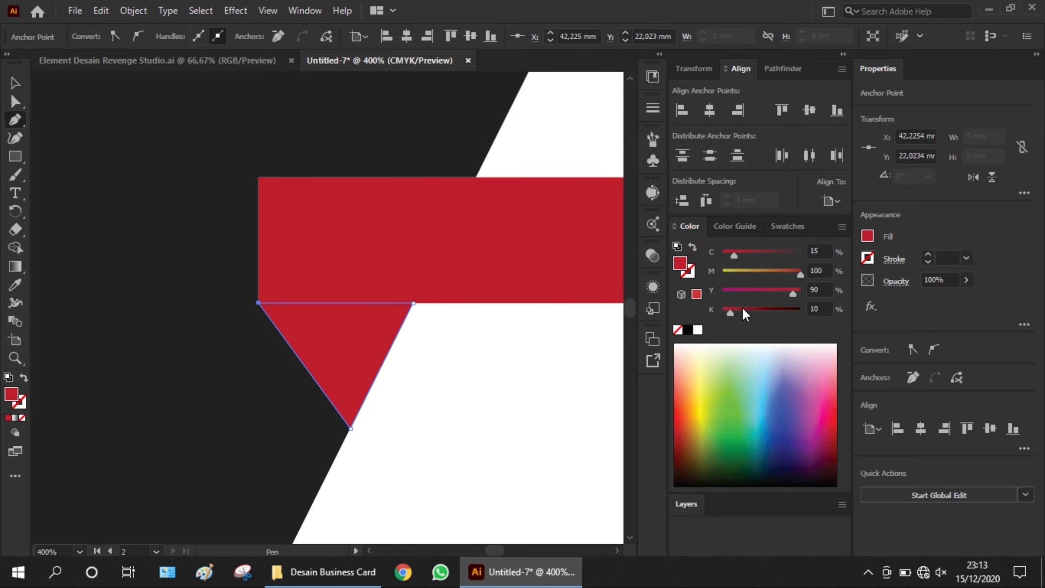
drag(733, 312, 754, 313)
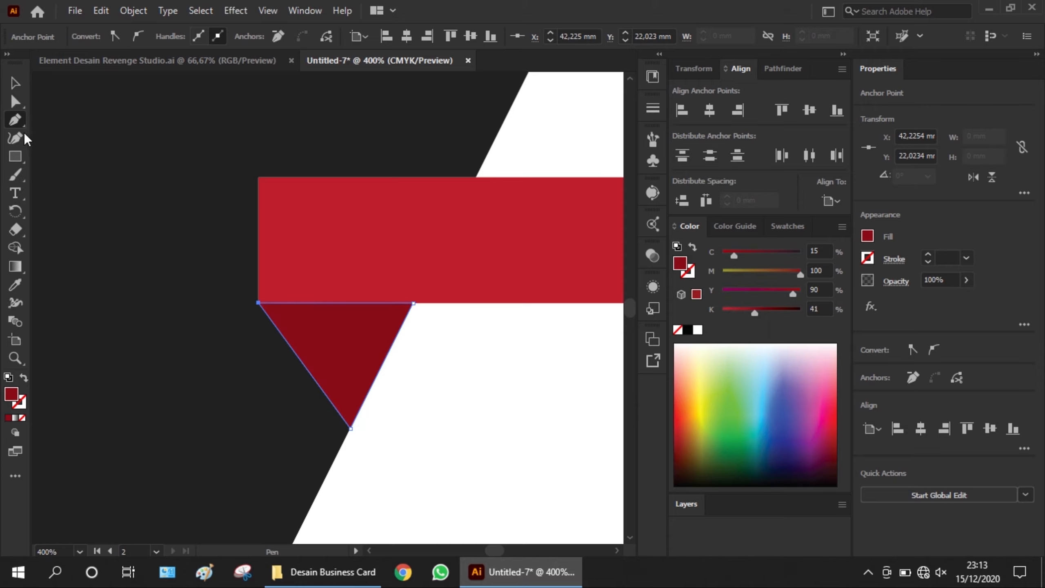
click(15, 83)
scroll(345, 334, down, 3)
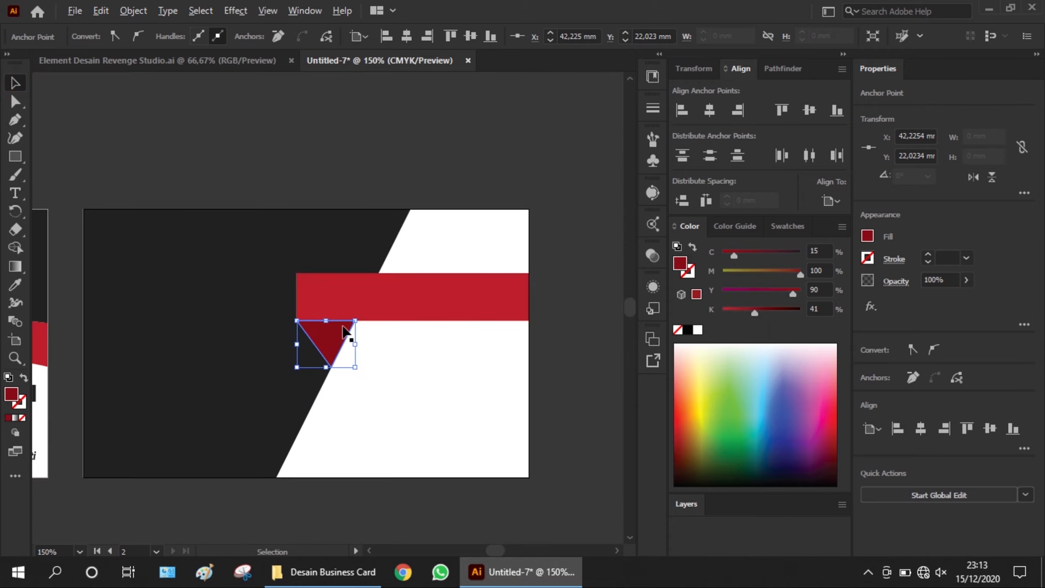
click(373, 187)
scroll(376, 187, down, 1)
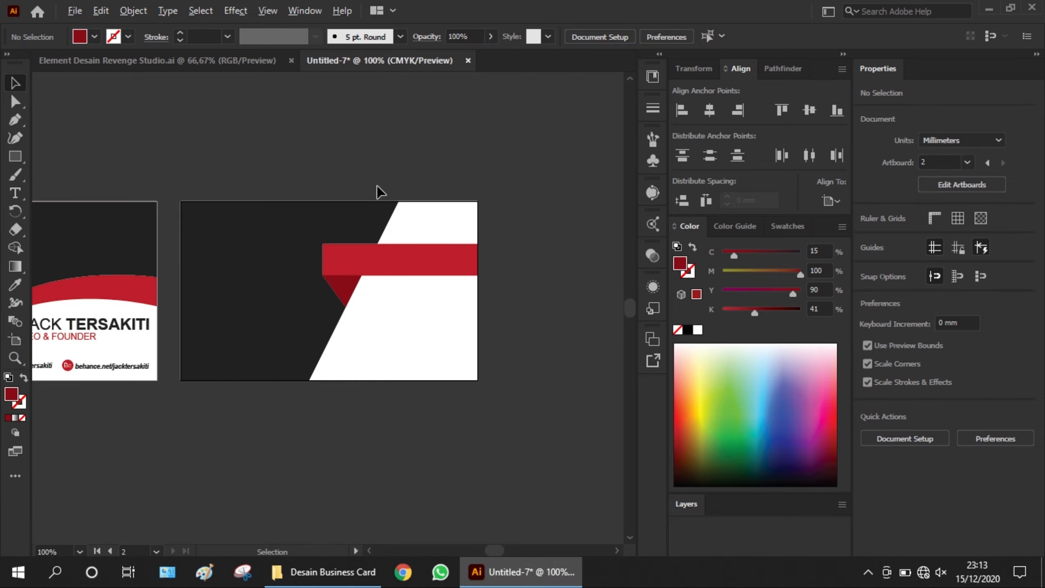
Move the fold triangle's lowest anchor up along the slanted edge to about X 50.4, Y 28.5 mm
scroll(303, 366, up, 6)
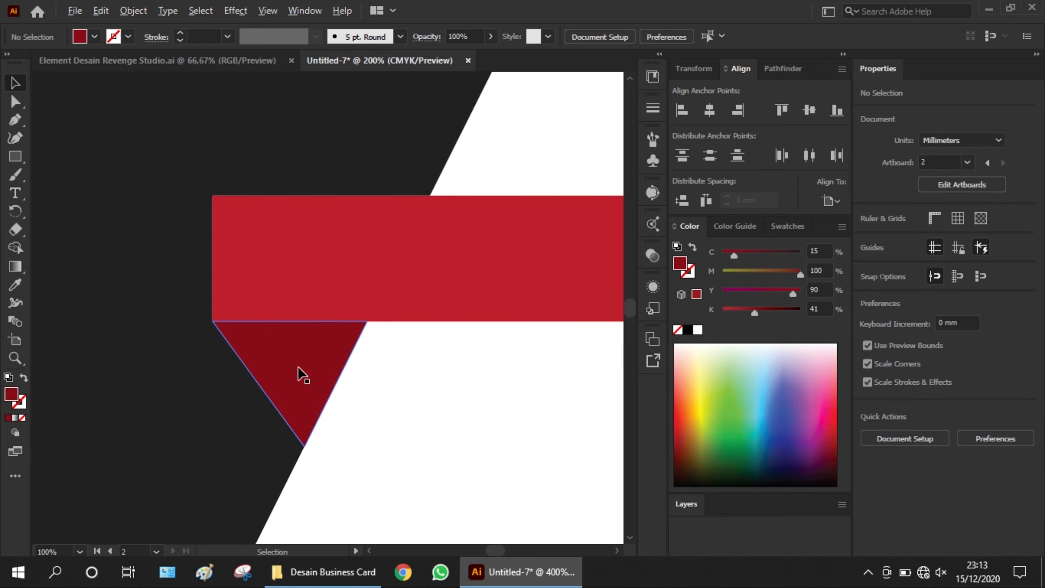
click(298, 367)
click(15, 101)
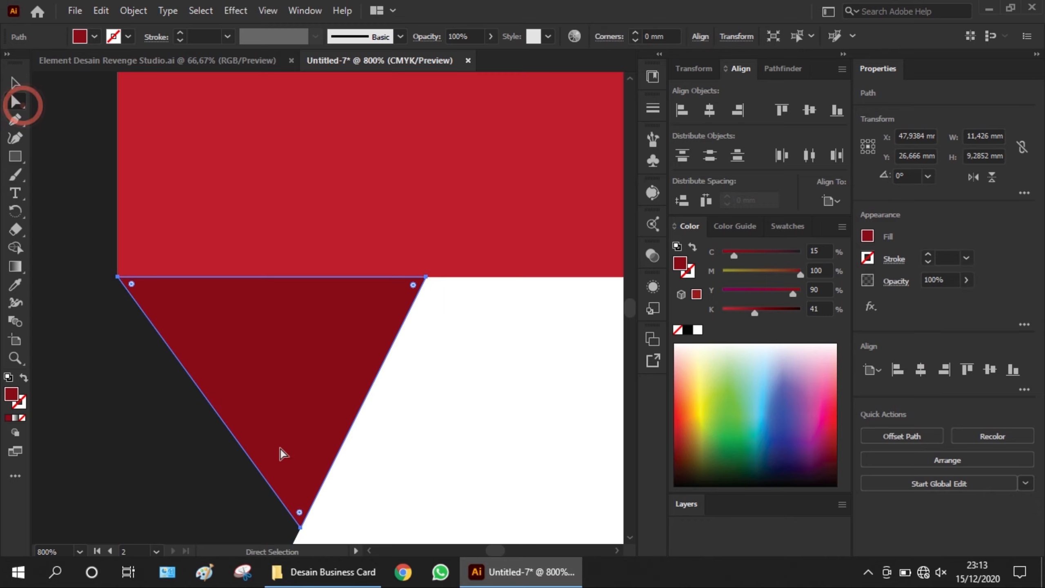
drag(301, 526, 340, 449)
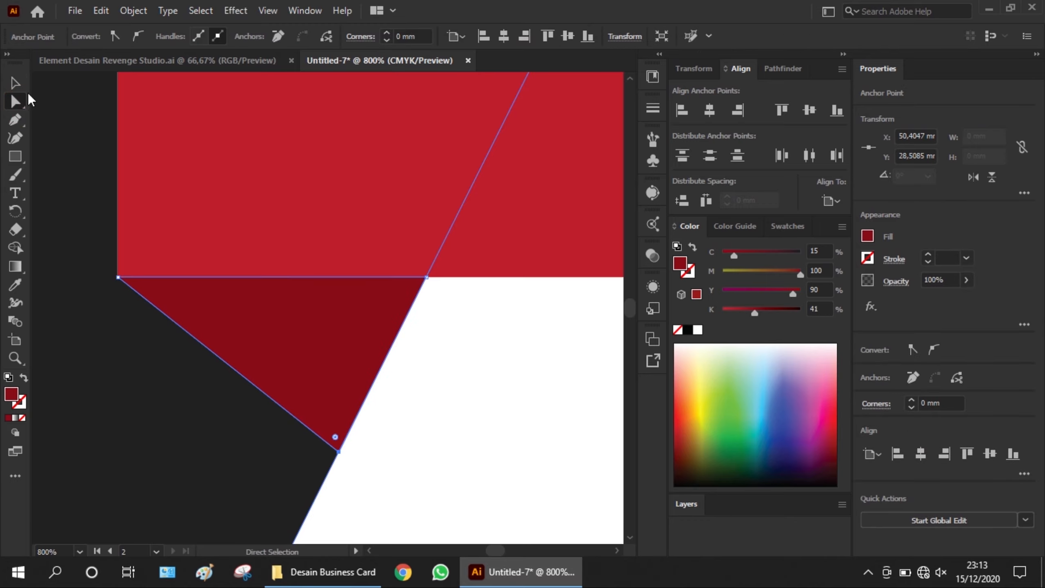
click(16, 85)
key(ctrl+minus)
key(ctrl+minus)
key(ctrl+minus)
key(ctrl+minus)
key(ctrl+minus)
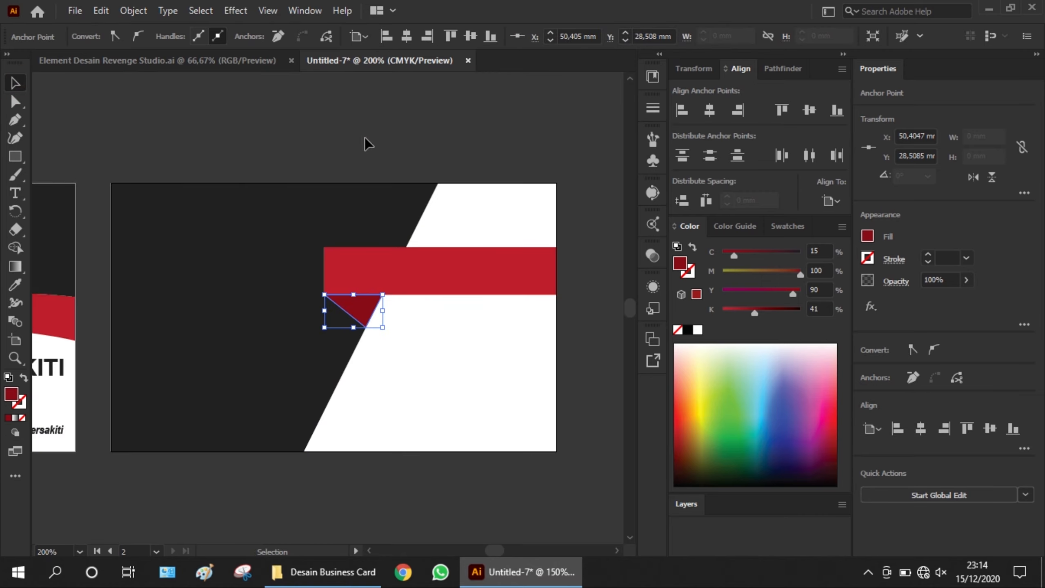
click(364, 137)
scroll(275, 381, down, 1)
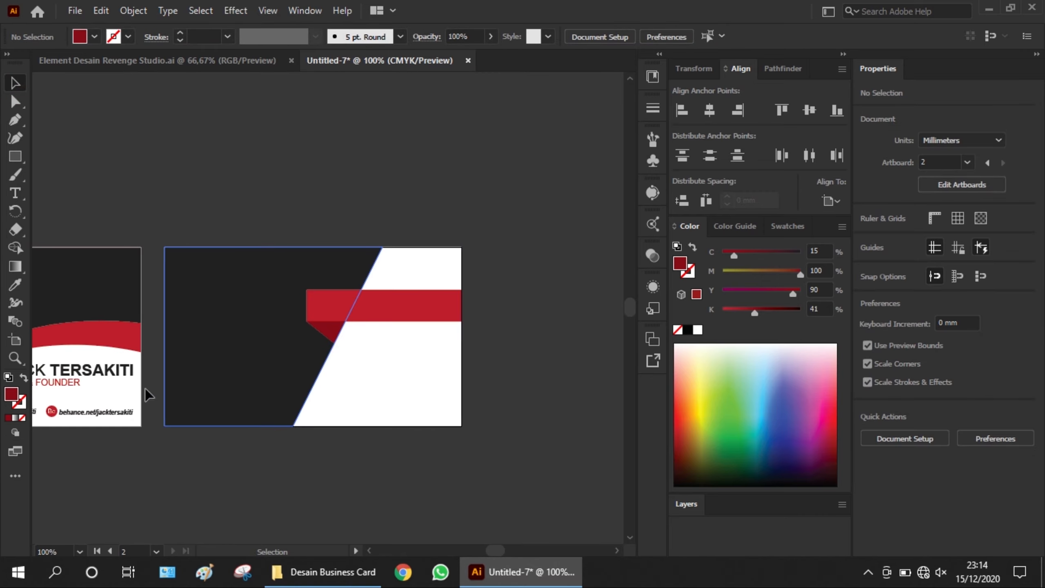
Copy the owner's name from the front card onto the red banner, bring it to the front and fill it white
drag(145, 370, 530, 341)
right_click(531, 341)
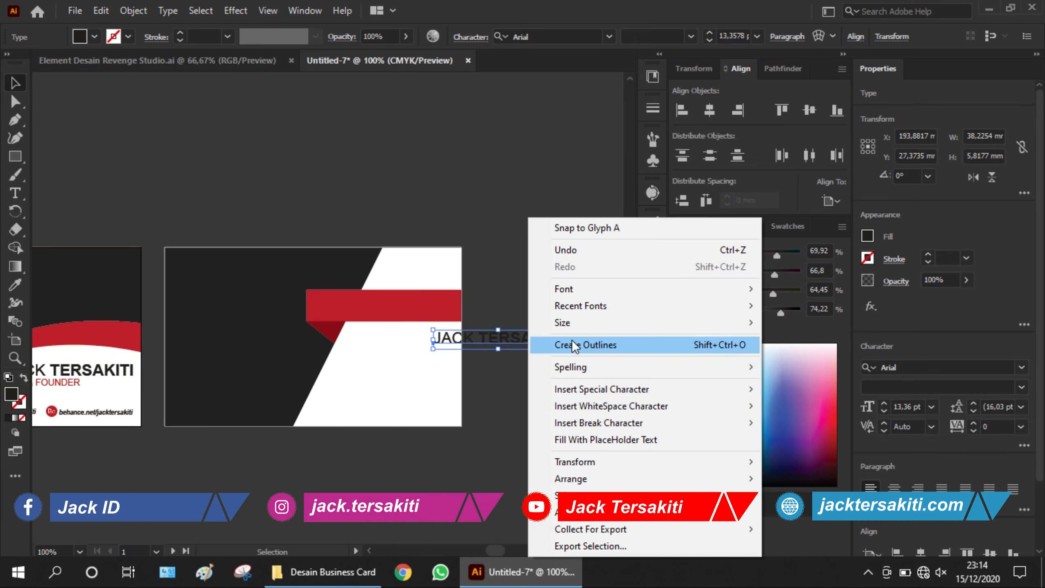
mouse_move(632, 479)
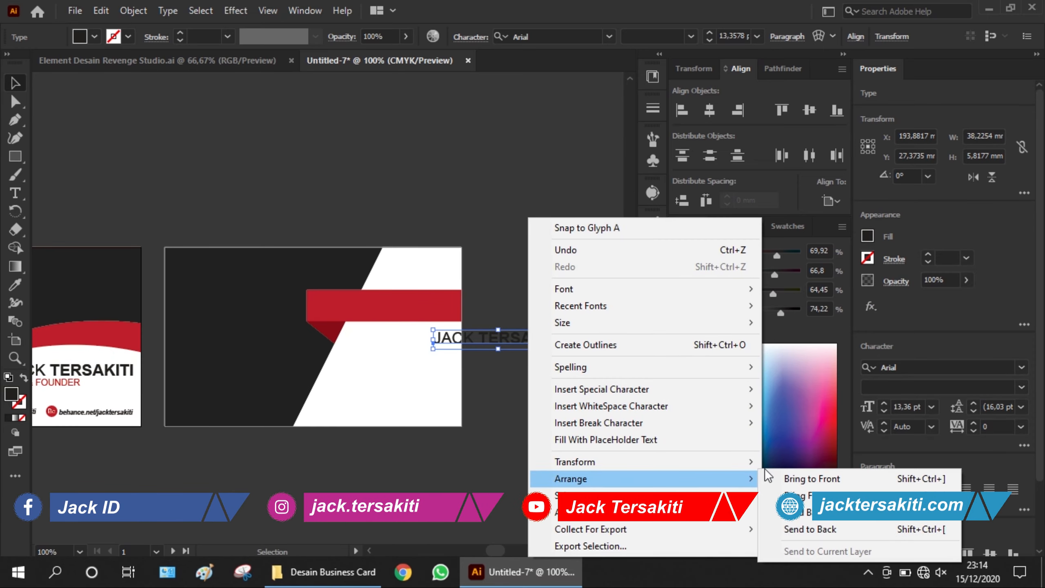
click(785, 478)
drag(485, 340, 372, 308)
click(698, 330)
click(545, 328)
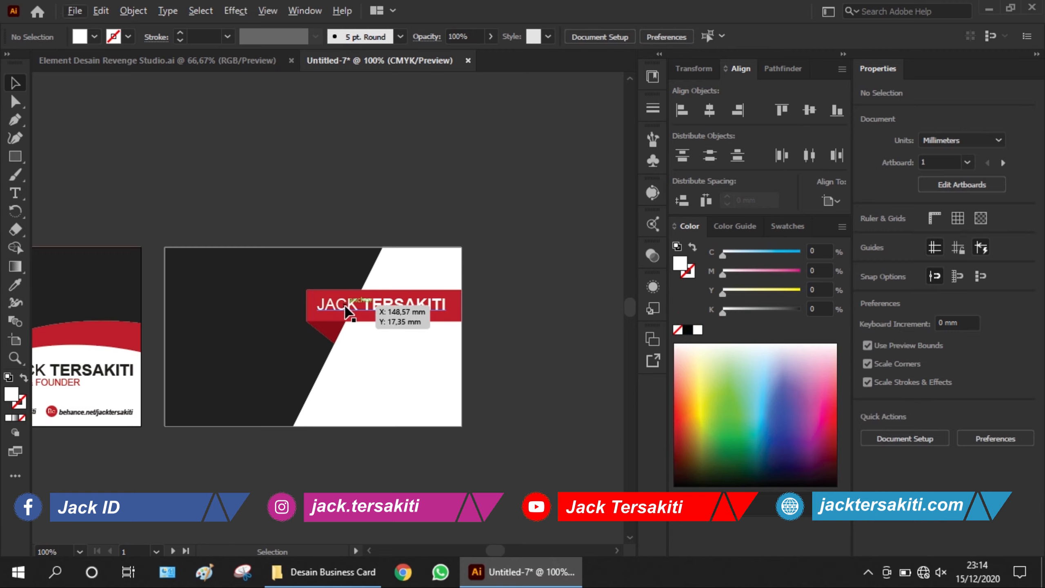
Place the front card's CEO & FOUNDER line on the second card, just below the red banner
click(59, 387)
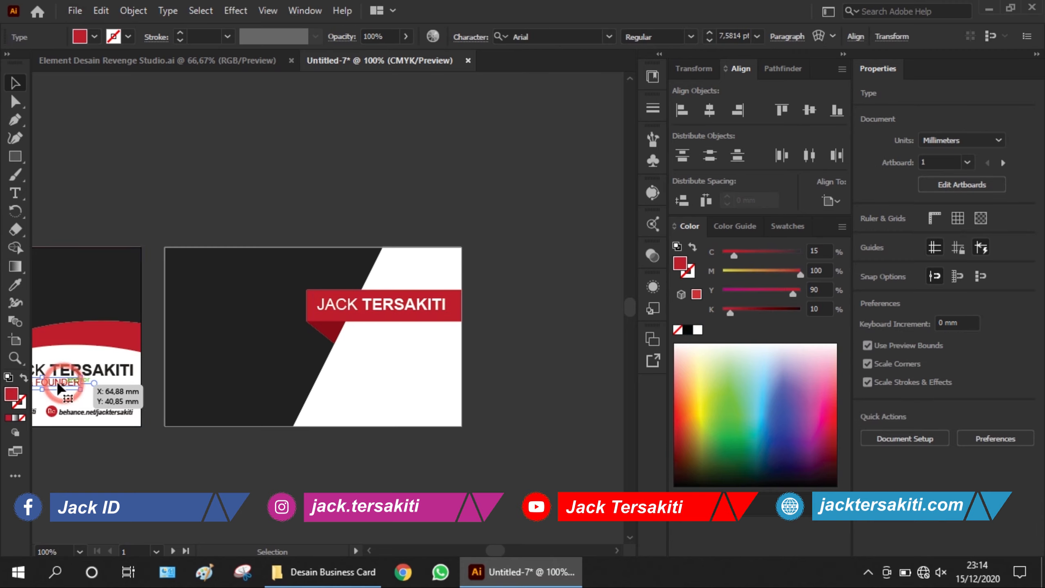
drag(59, 386, 417, 334)
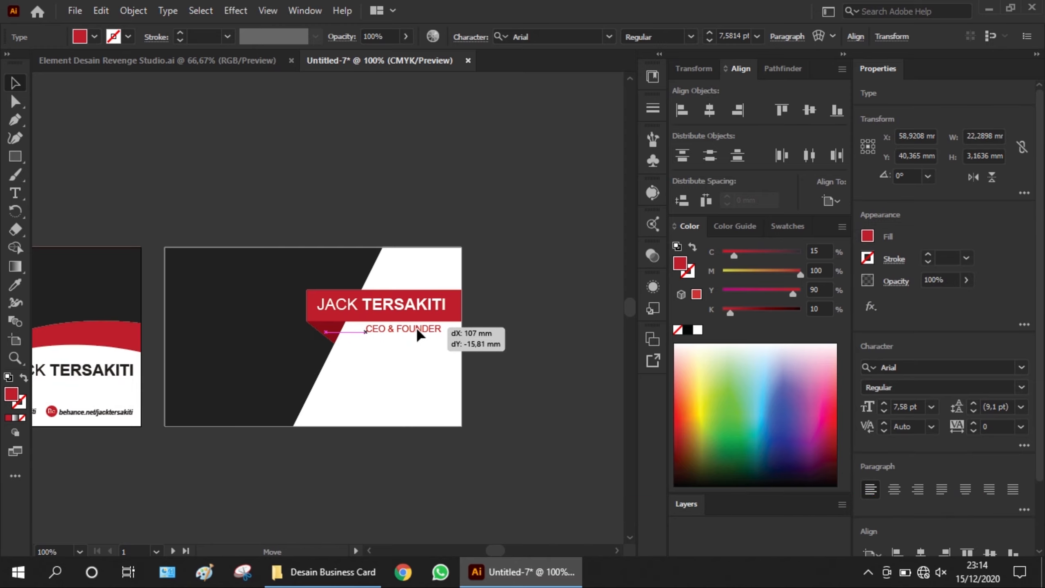
click(537, 318)
Right-align the CEO & FOUNDER line with the owner's name and shift both slightly toward the card's right edge
scroll(482, 325, up, 4)
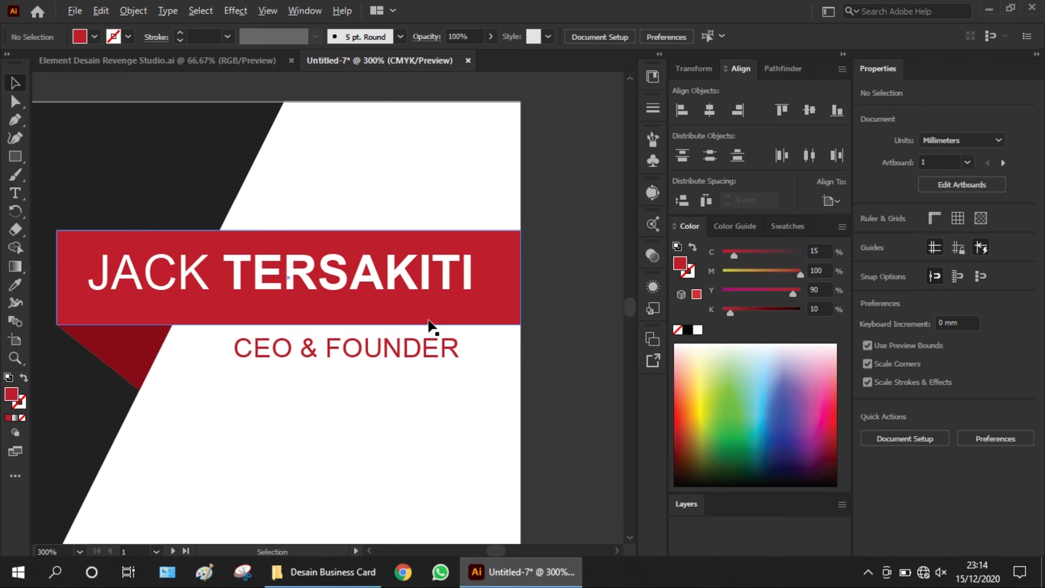
click(402, 364)
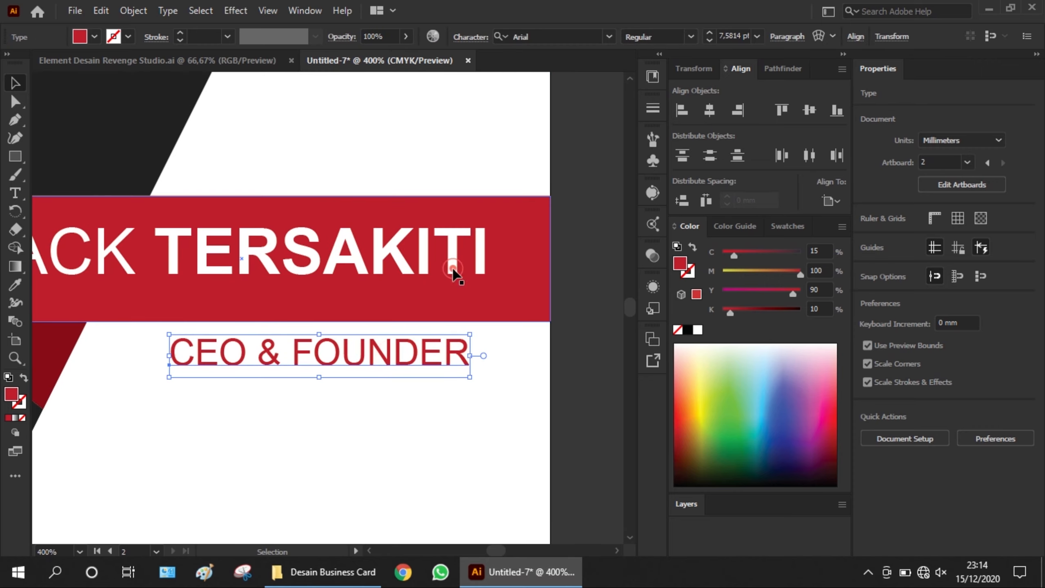
shift+click(453, 271)
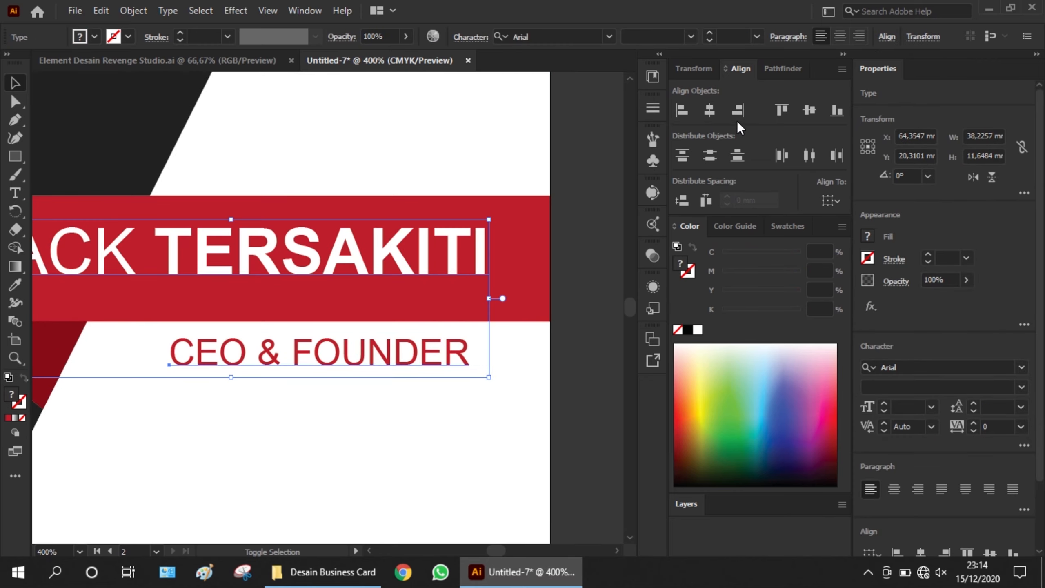
click(738, 110)
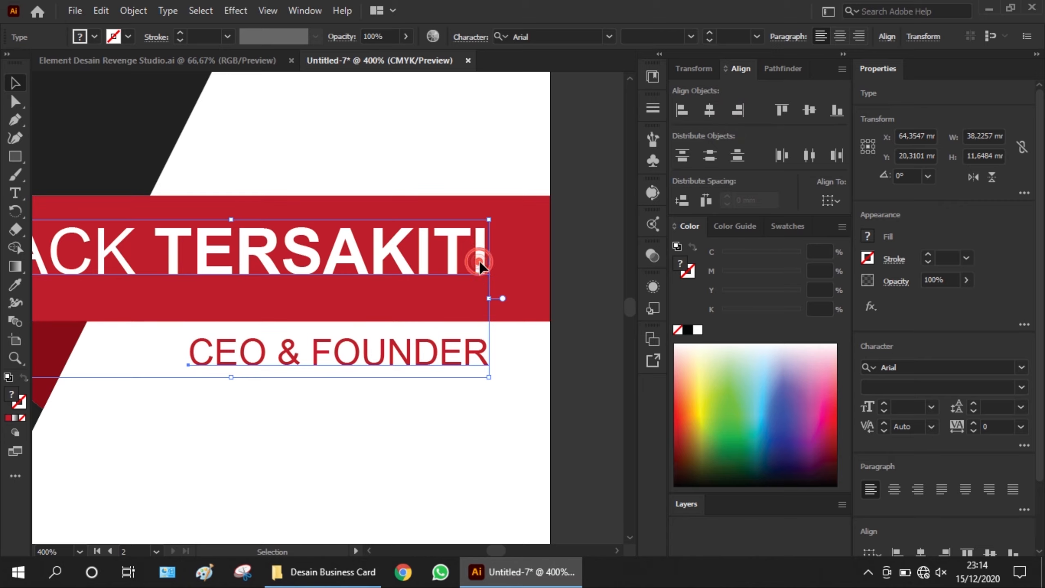
drag(479, 266, 498, 271)
click(633, 248)
click(613, 241)
alt+scroll(613, 241, down, 3)
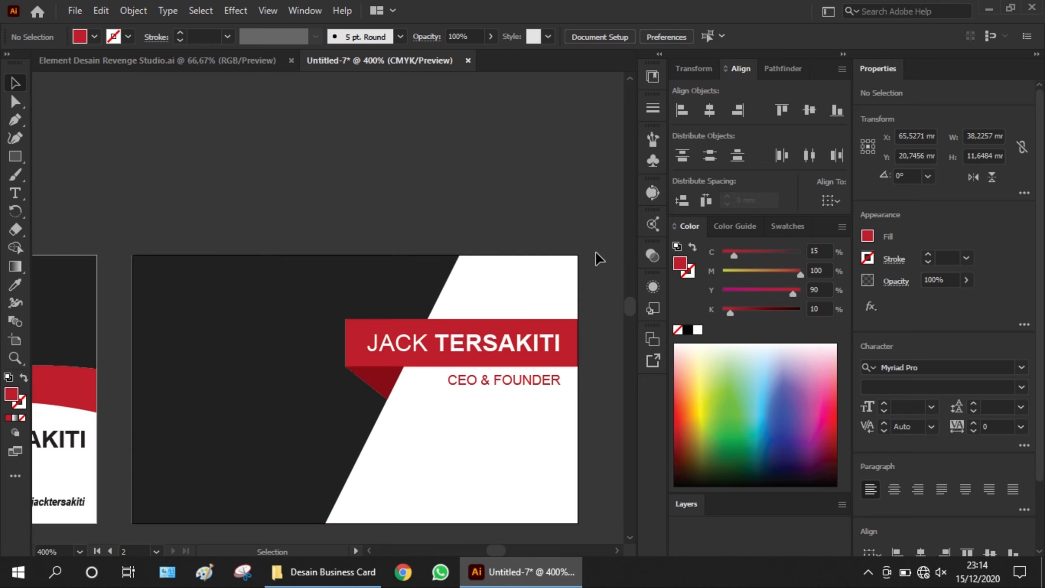
Duplicate the front card's studio logo, bring the copy to the front and place it on the second card's black area
alt+scroll(502, 274, down, 1)
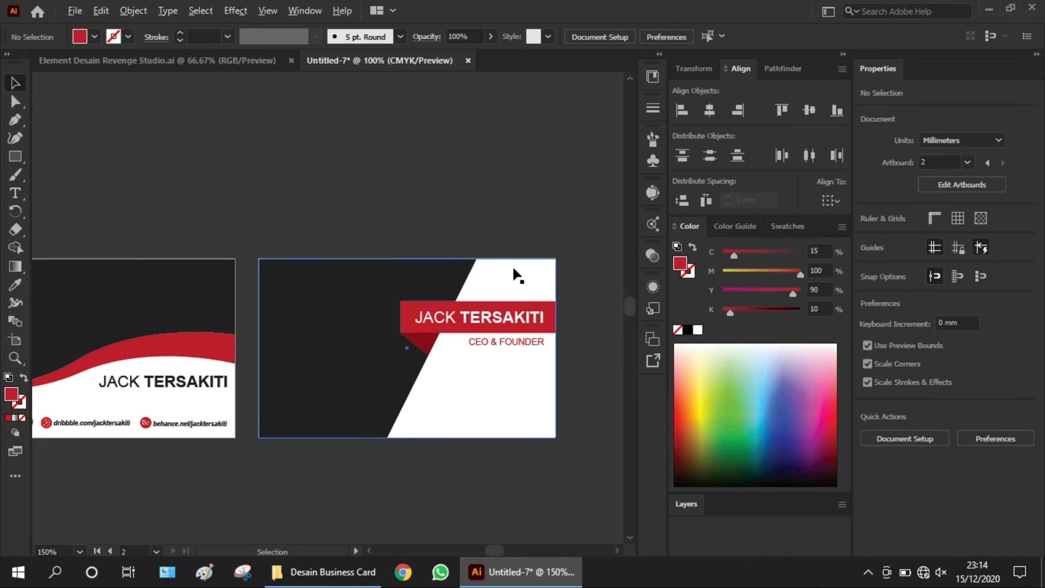
alt+scroll(303, 303, down, 1)
drag(88, 325, 230, 255)
right_click(230, 254)
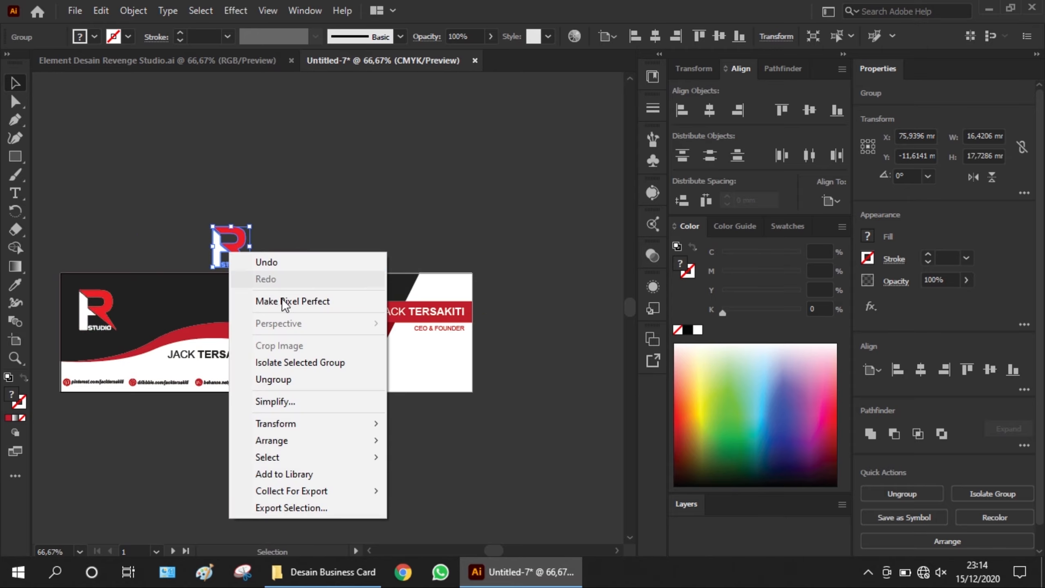
mouse_move(310, 436)
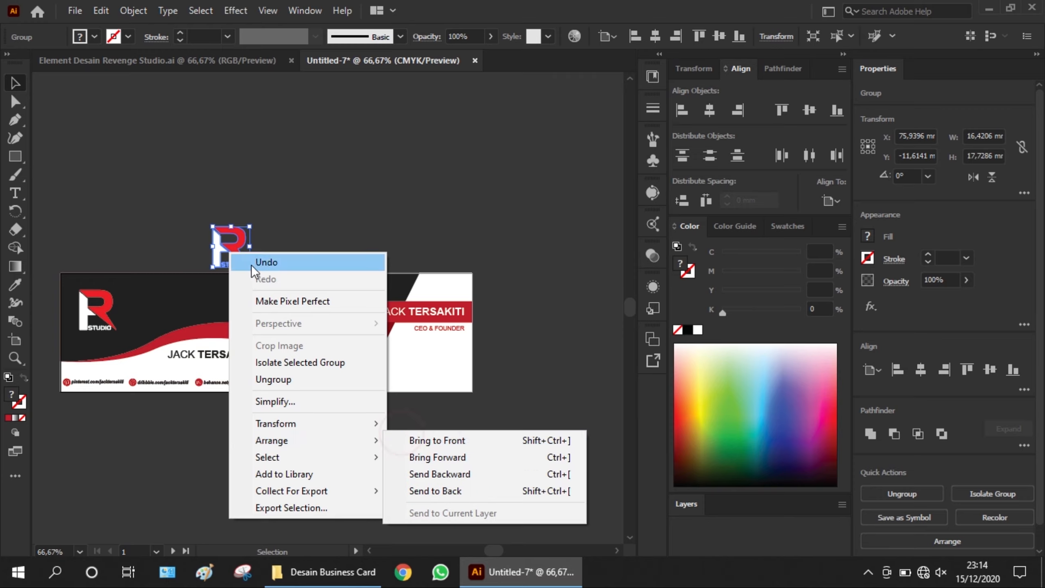
click(429, 440)
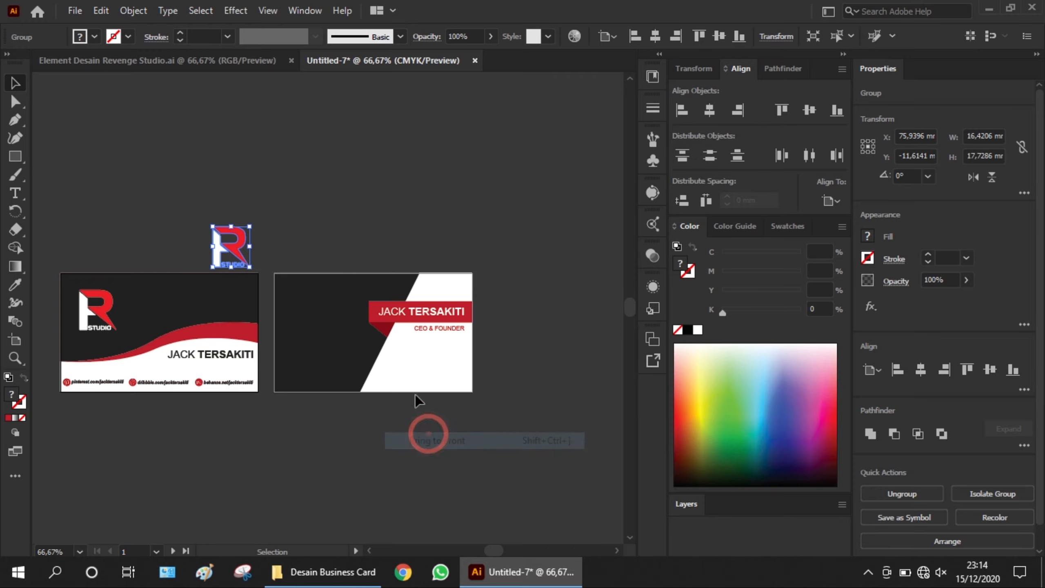
drag(243, 265, 324, 345)
scroll(326, 340, up, 2)
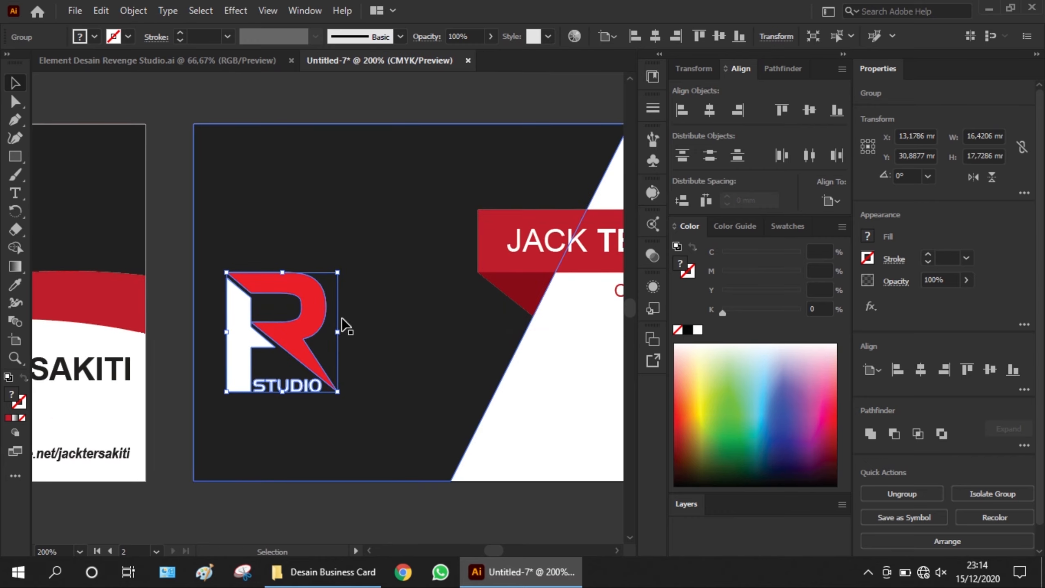
Move the second card's logo to about X 18.1 mm and center it vertically on the artboard
drag(315, 333, 347, 317)
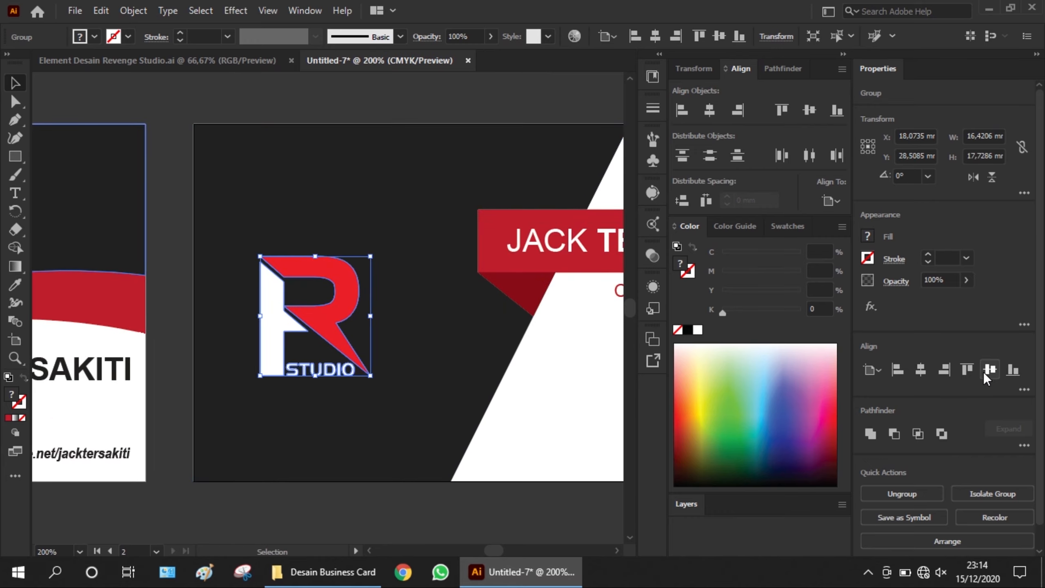
click(989, 370)
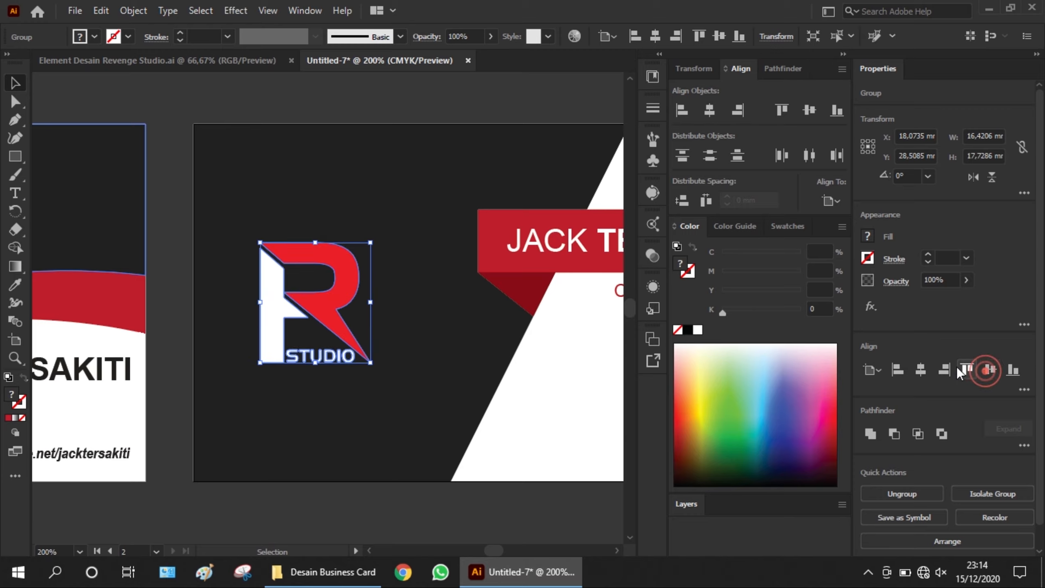
click(246, 232)
scroll(245, 232, down, 2)
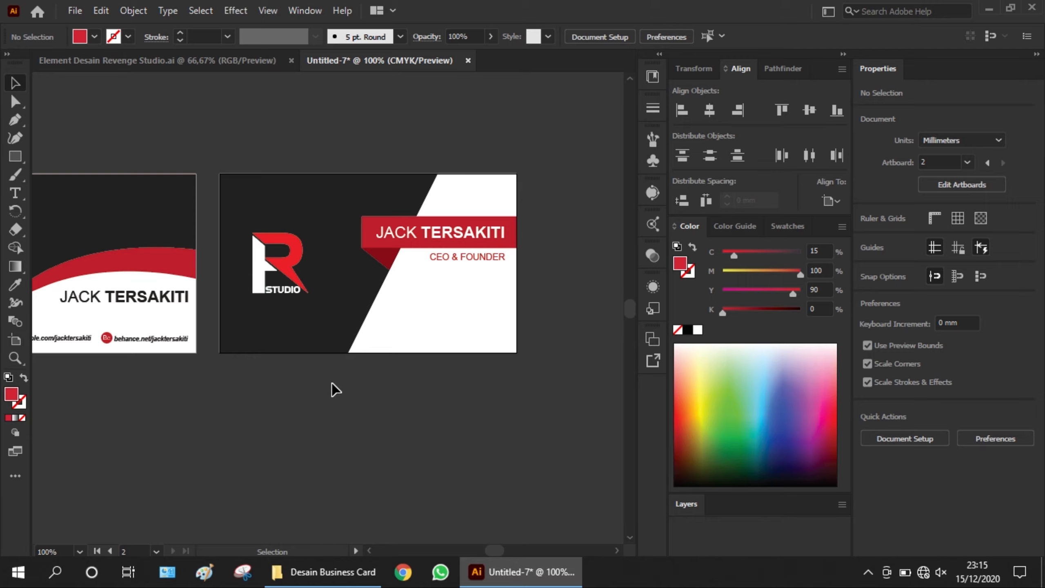
Copy the red-icon contact block from Element Desain Revenge Studio.ai into the business card document and place it over the second card's white area
click(145, 60)
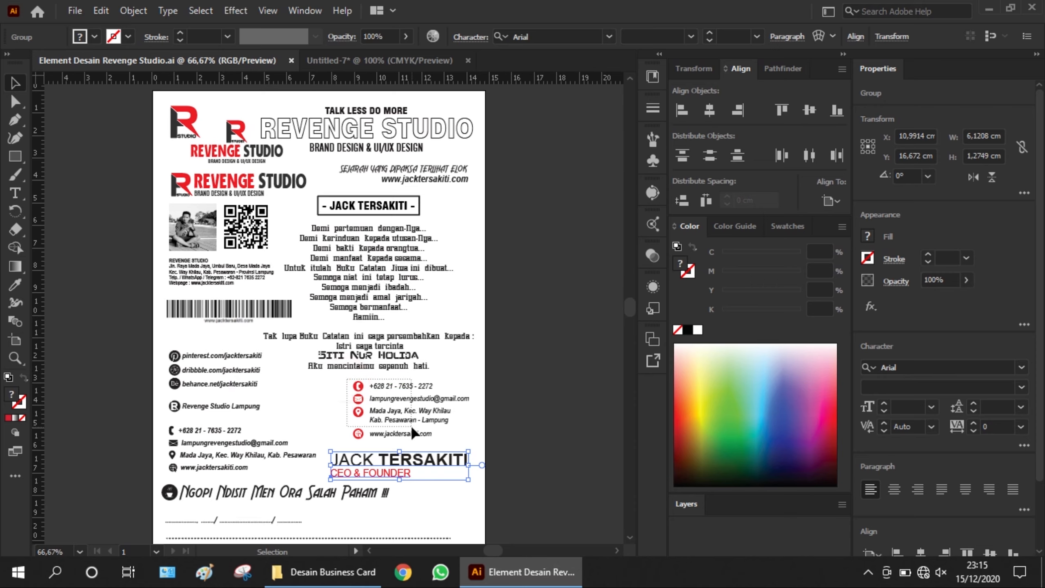
click(419, 391)
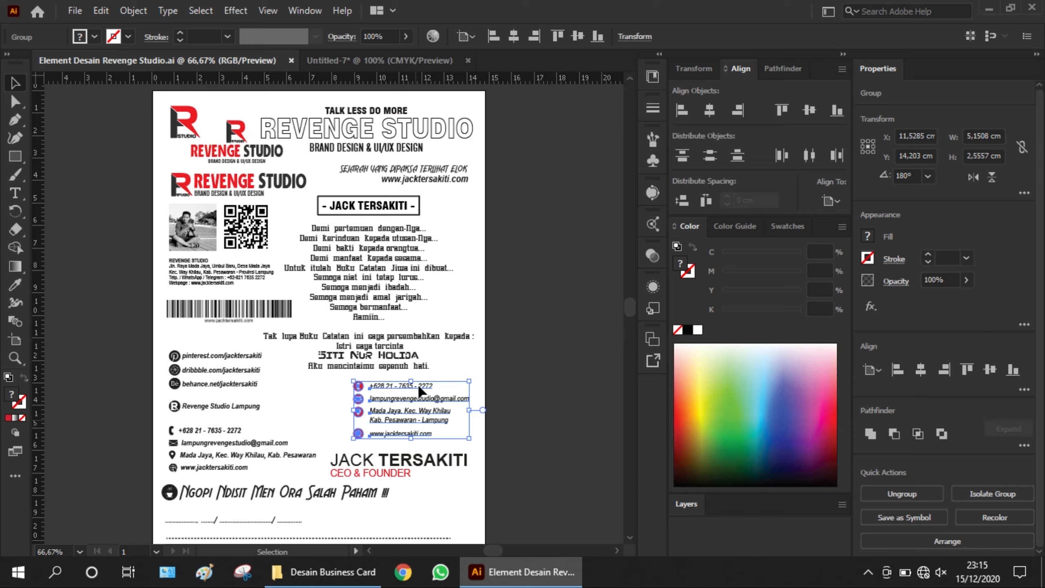
click(352, 63)
key(ctrl+v)
drag(354, 312, 519, 323)
scroll(551, 314, up, 2)
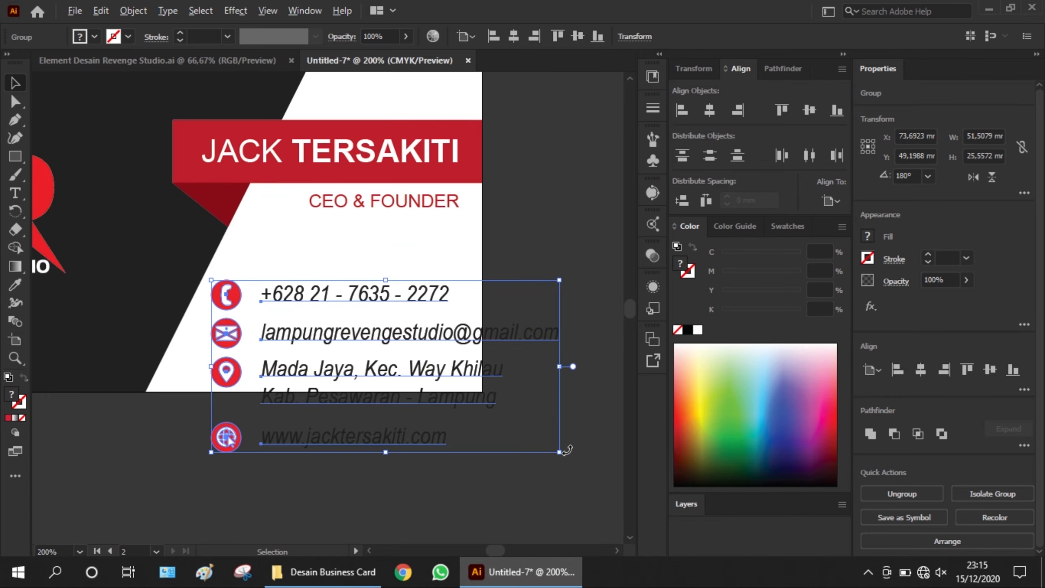
Scale the contact block down to about 36.4 x 18.1 mm and move it inside the white area below the CEO & FOUNDER line
drag(559, 452, 457, 402)
scroll(338, 338, up, 1)
drag(338, 339, 338, 275)
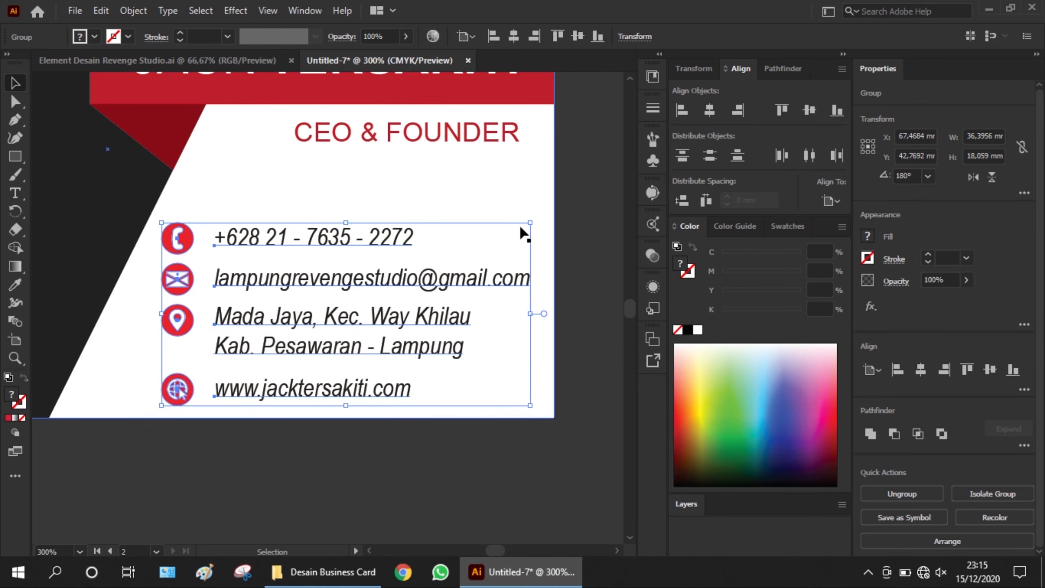
click(568, 200)
Ungroup the contact block so that its icons and text lines are separate objects
scroll(163, 251, up, 1)
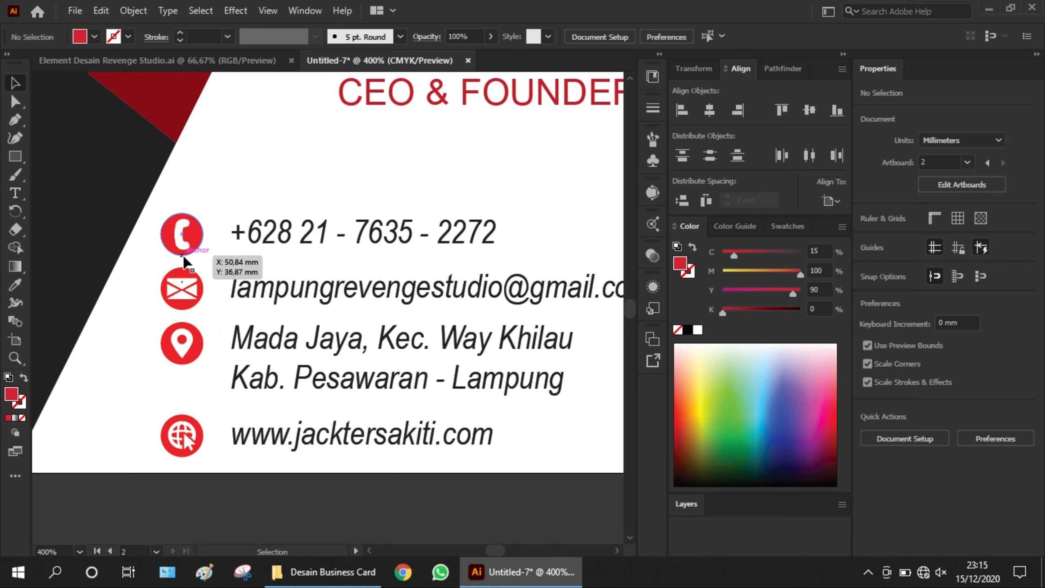
click(185, 255)
right_click(186, 253)
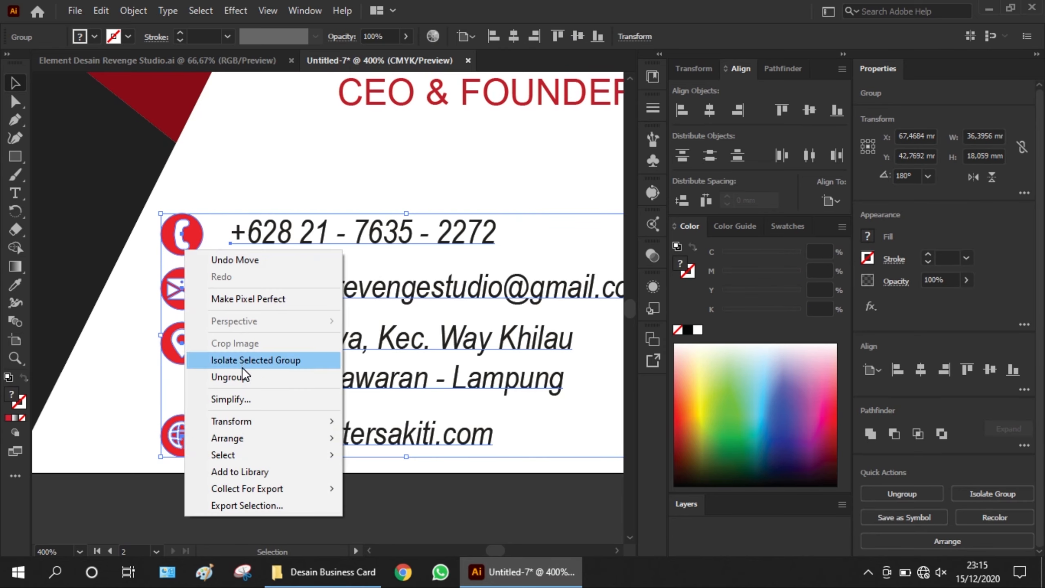
click(236, 377)
click(214, 509)
Ungroup the website, location, e-mail and phone icons into their circles and symbols
click(195, 448)
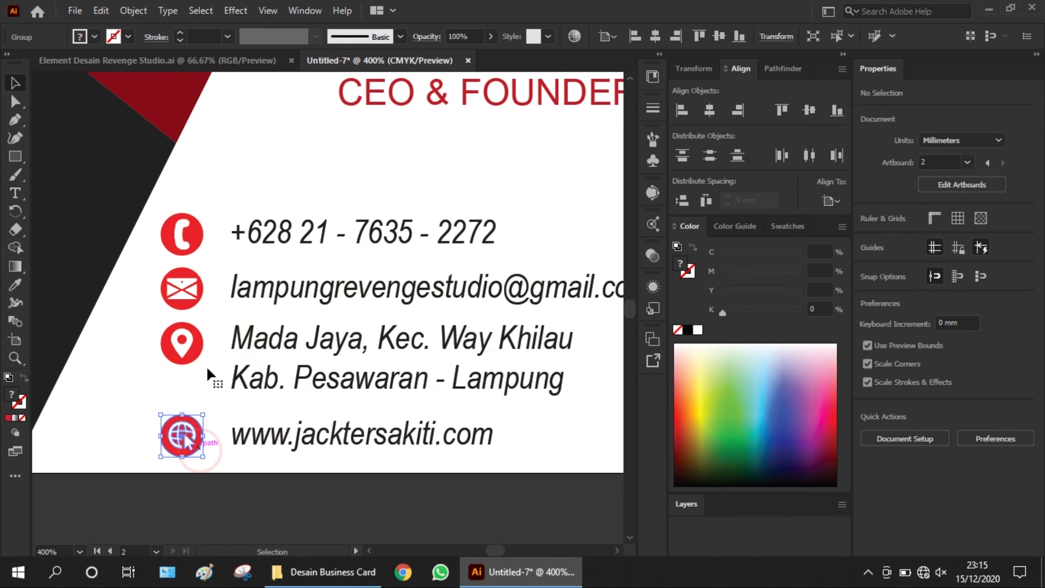
shift+click(196, 347)
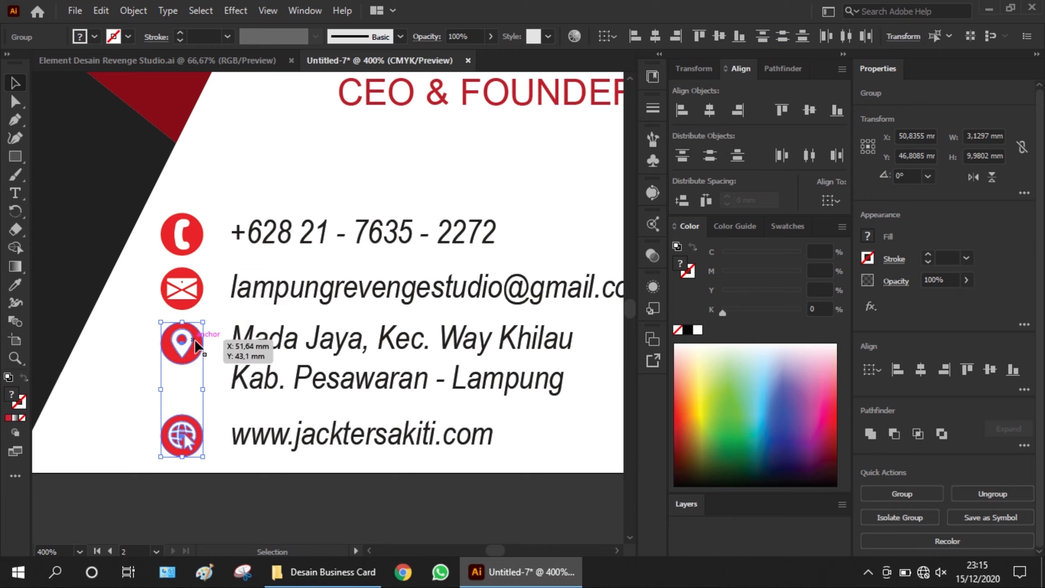
right_click(196, 347)
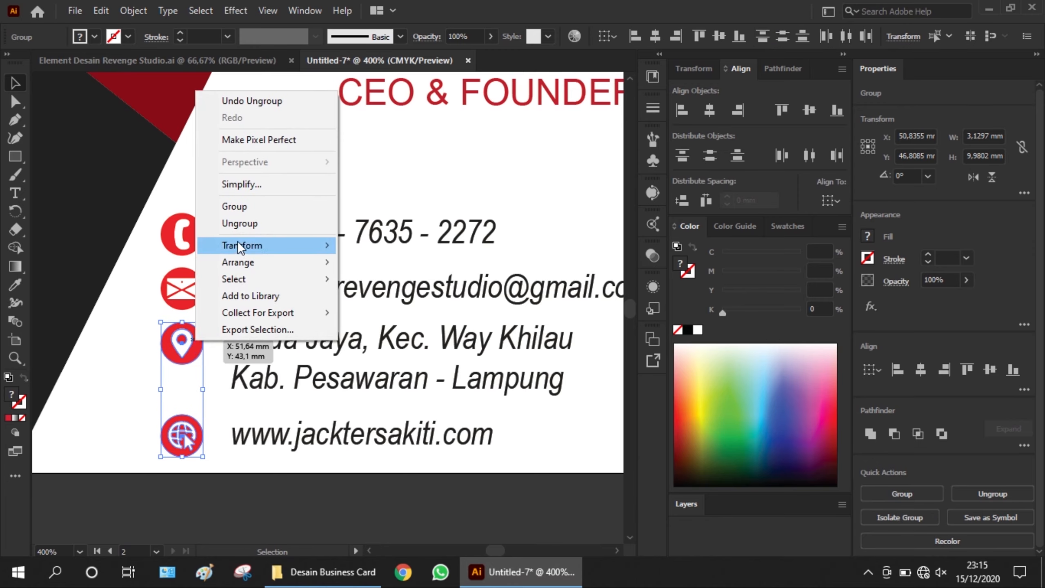
key(Escape)
shift+click(184, 288)
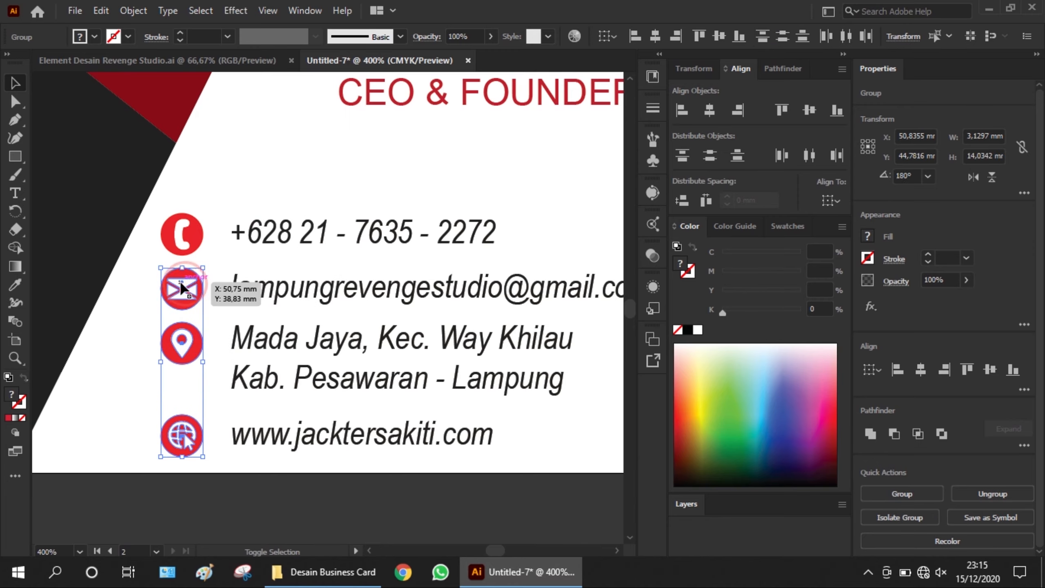
shift+click(184, 237)
right_click(186, 236)
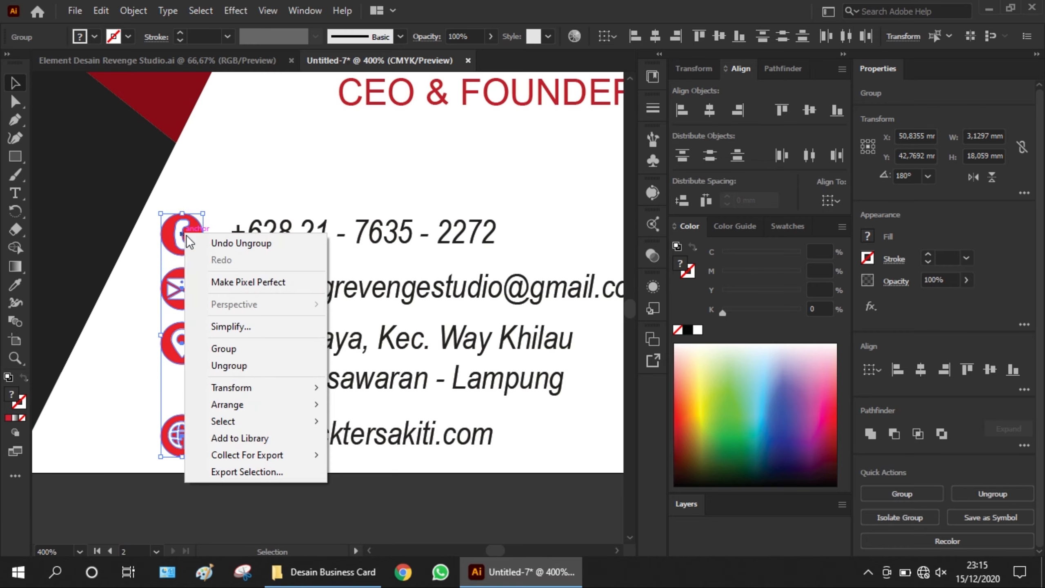
click(220, 366)
click(185, 495)
Recolor the four contact icon circles with the name banner's red (C 15, M 100, Y 90, K 10) using the Eyedropper
click(201, 439)
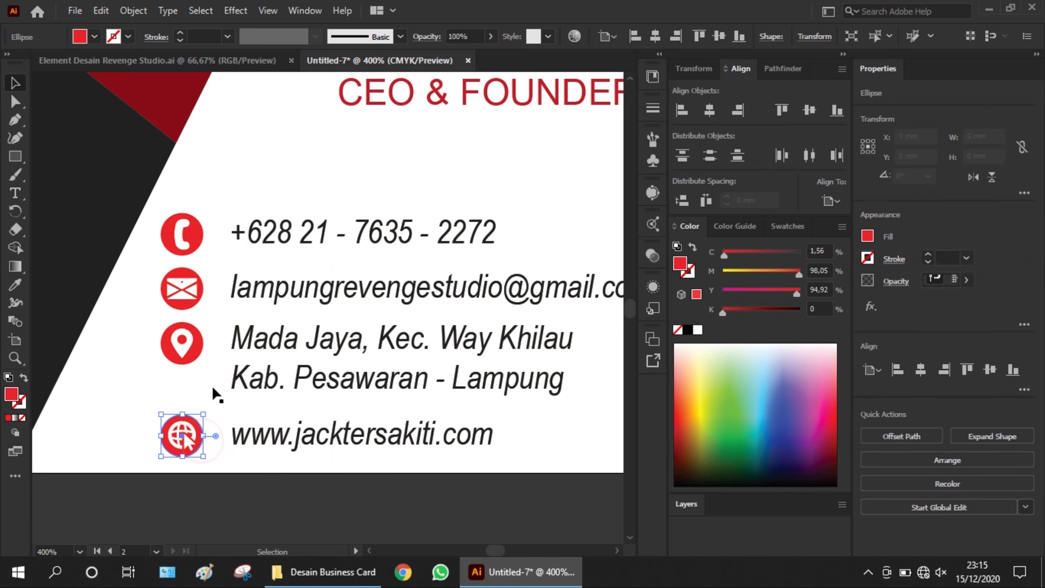
shift+click(200, 354)
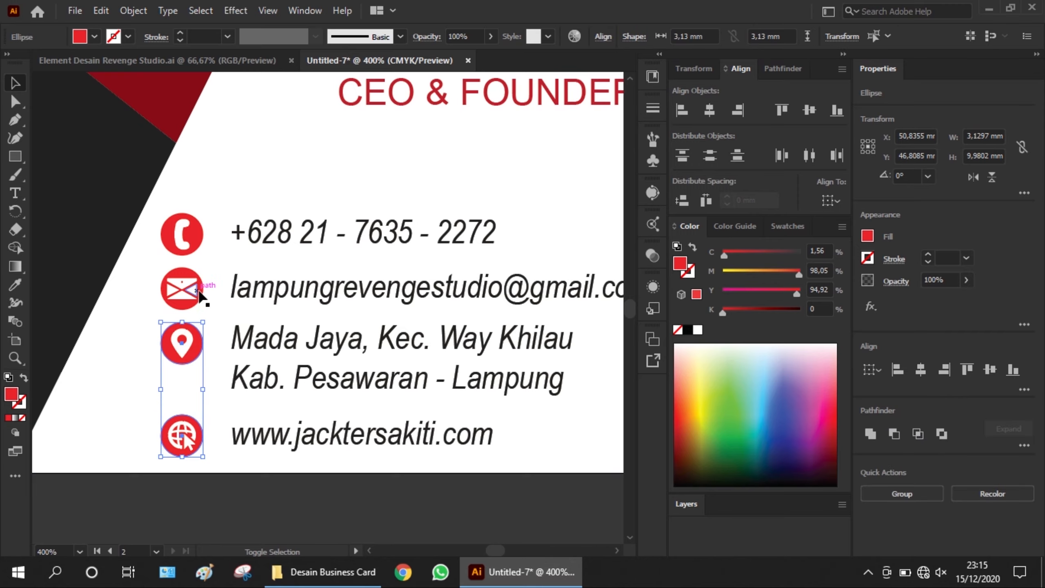
shift+click(202, 297)
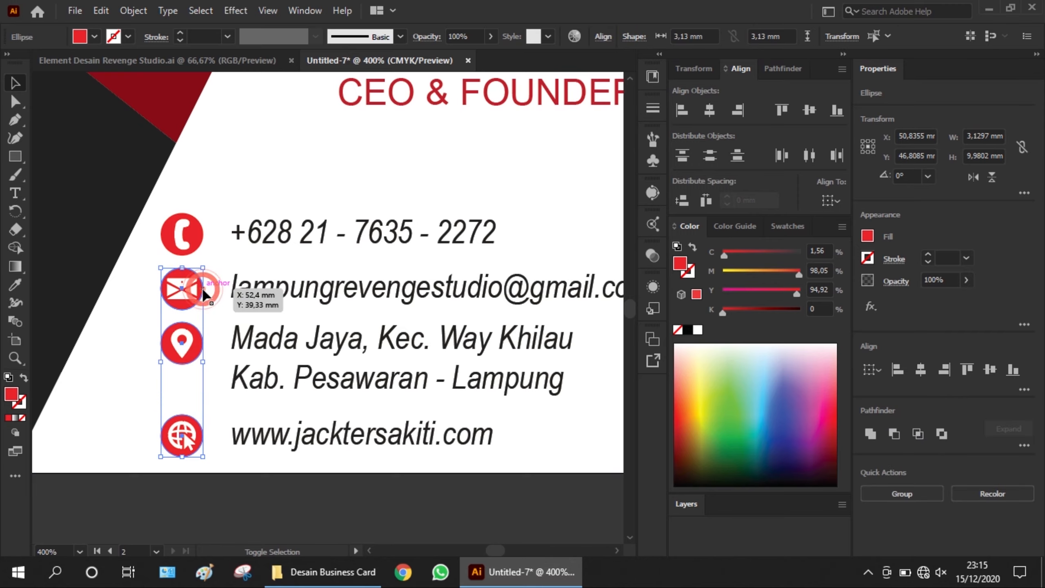
shift+click(200, 236)
scroll(298, 373, down, 1)
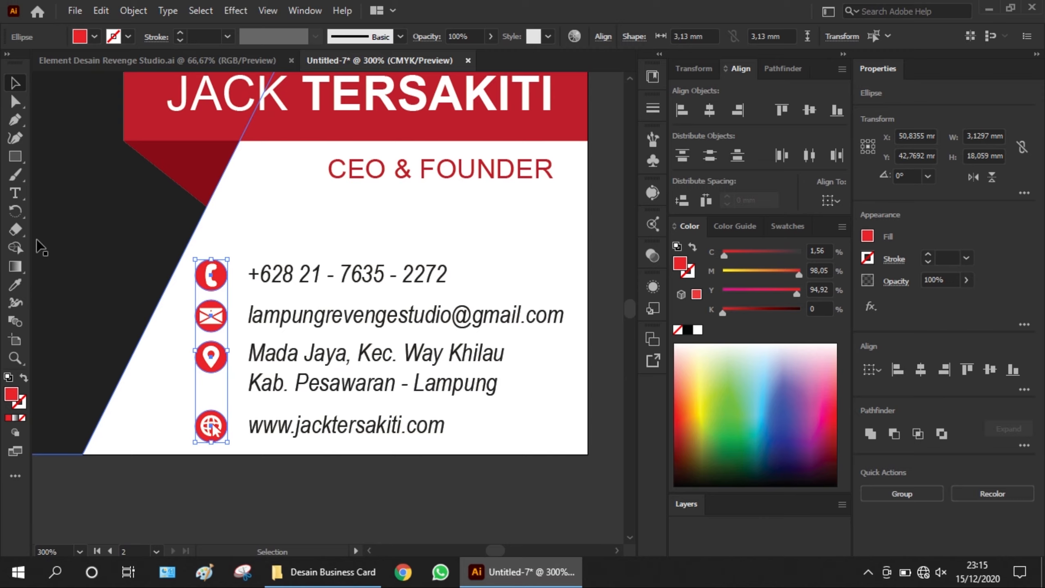
click(12, 285)
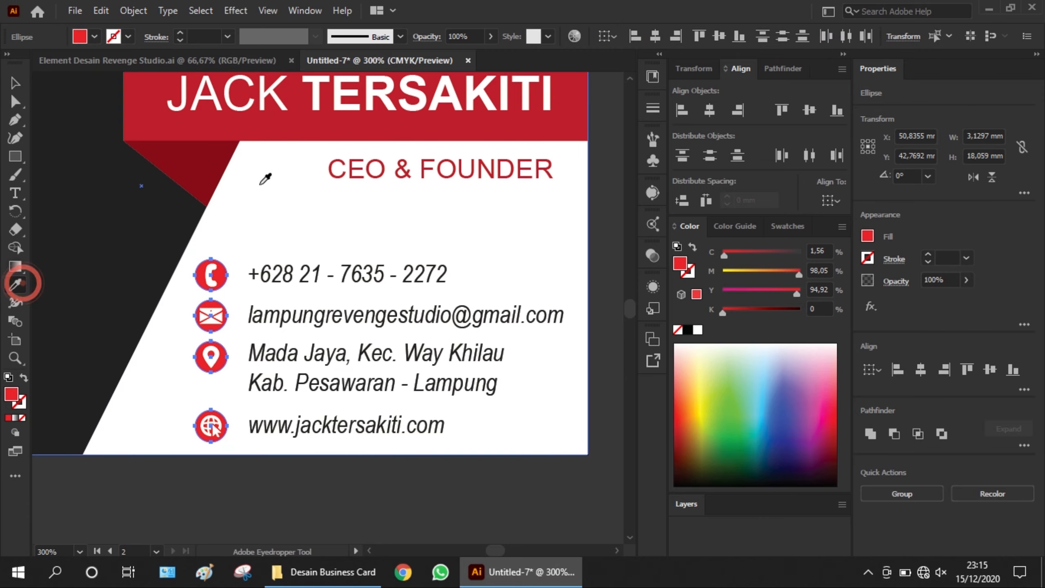
click(324, 133)
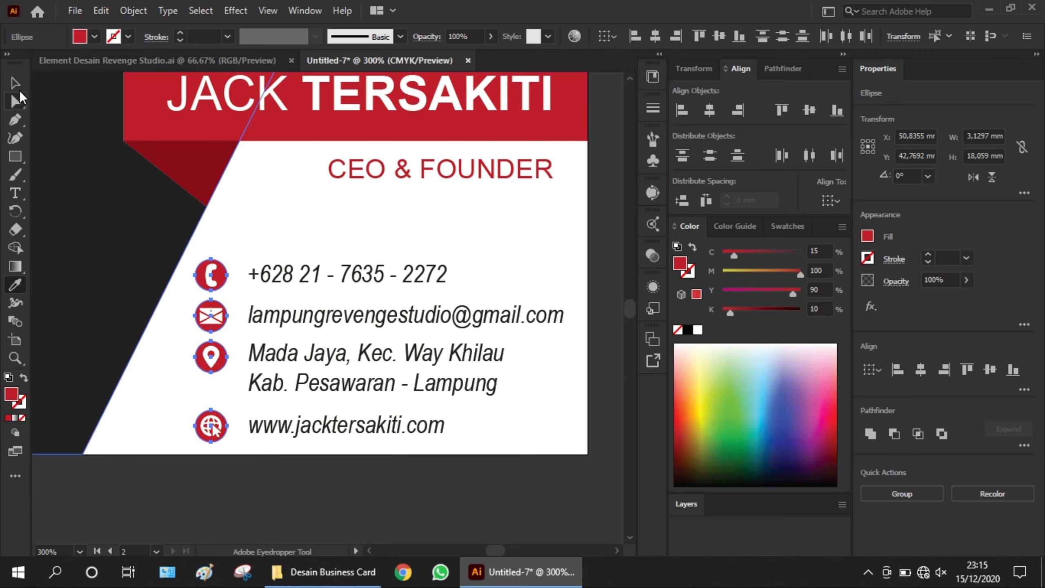
click(19, 83)
click(245, 475)
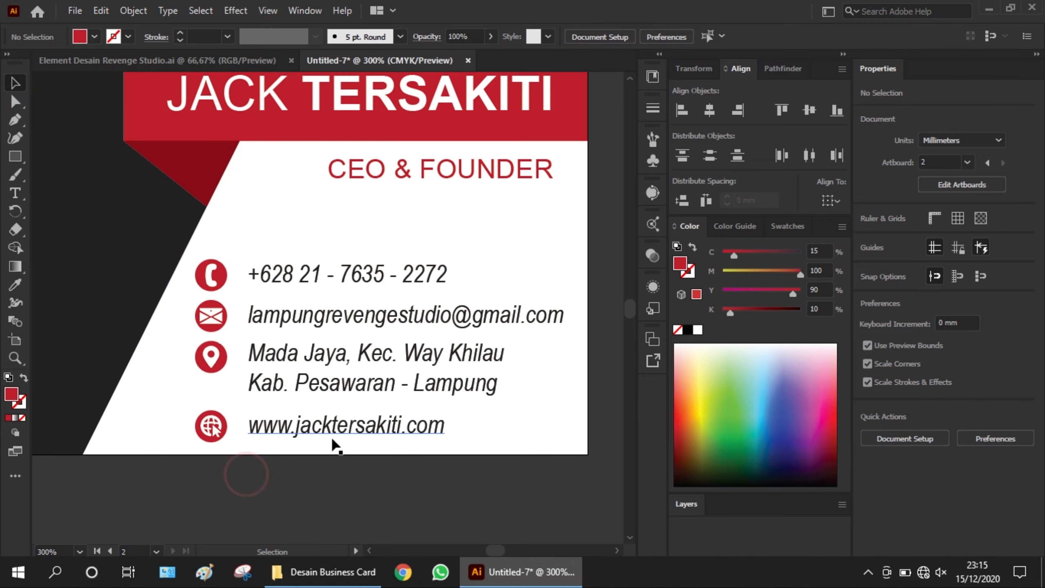
Shift the second card's logo horizontally to about X 21.4 mm, keeping it vertically centered at Y 26.5 mm
scroll(359, 469, down, 1)
scroll(415, 494, down, 1)
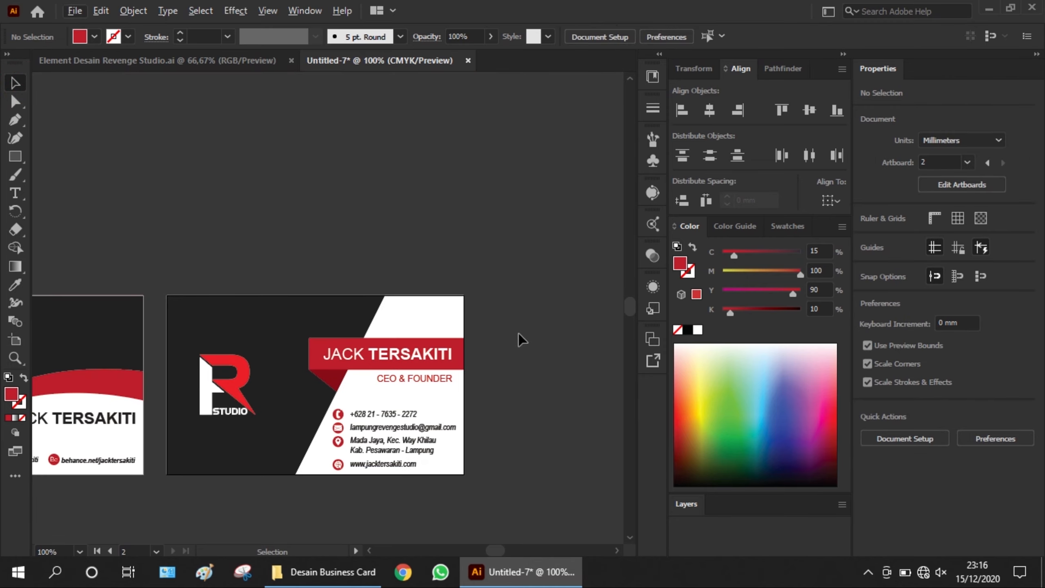
scroll(522, 333, down, 1)
scroll(346, 370, up, 2)
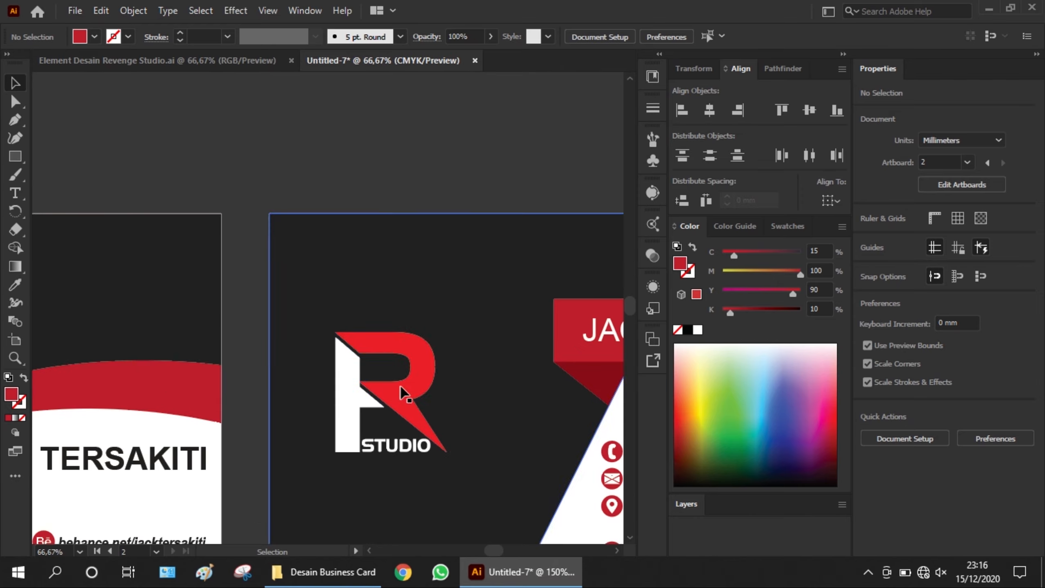
drag(410, 413, 432, 421)
click(437, 175)
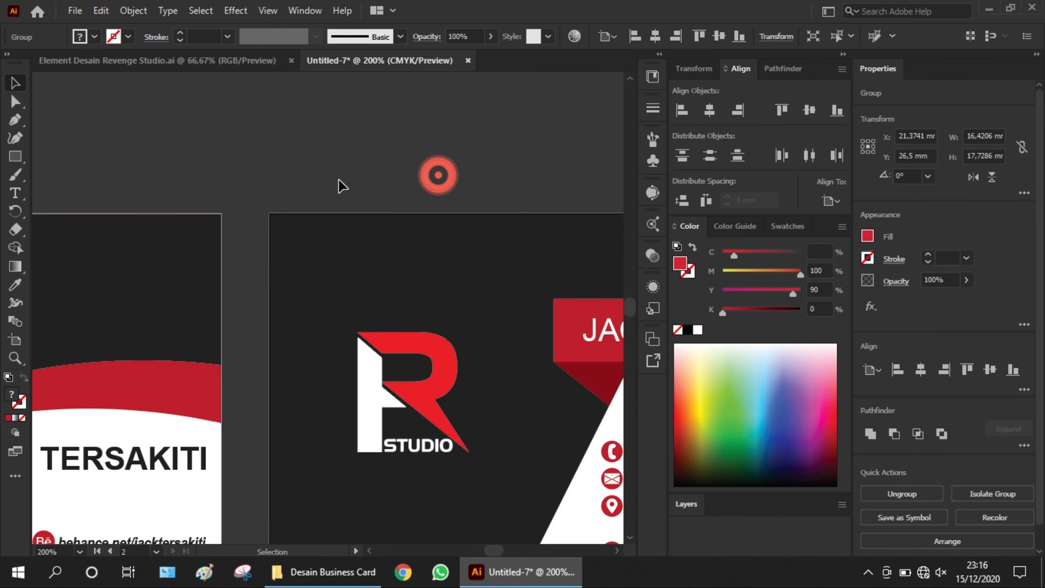
scroll(342, 189, down, 2)
scroll(391, 446, down, 1)
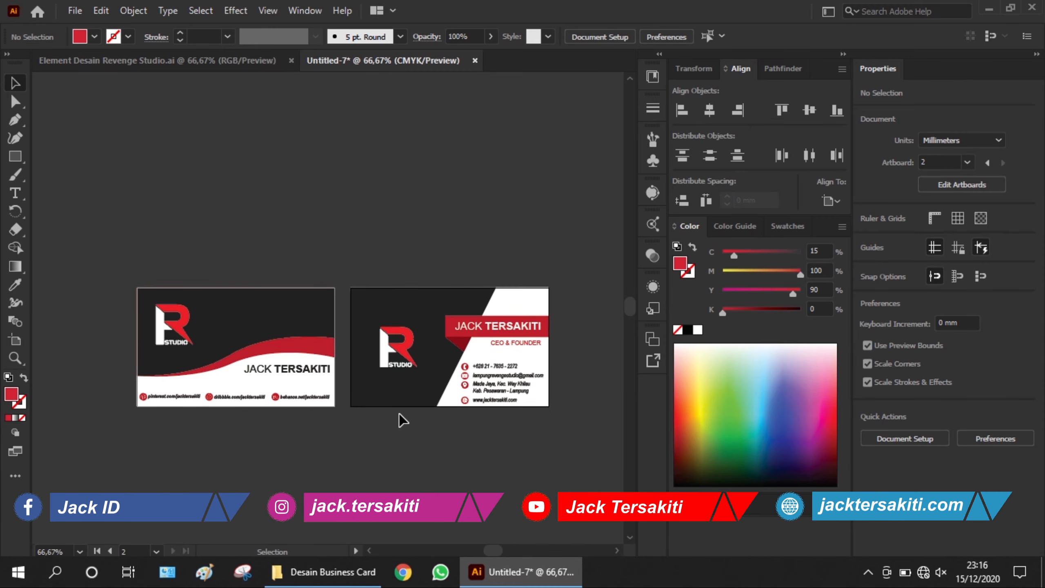
Copy the second card's CEO & FOUNDER line to the front card, just below the owner's name
click(536, 349)
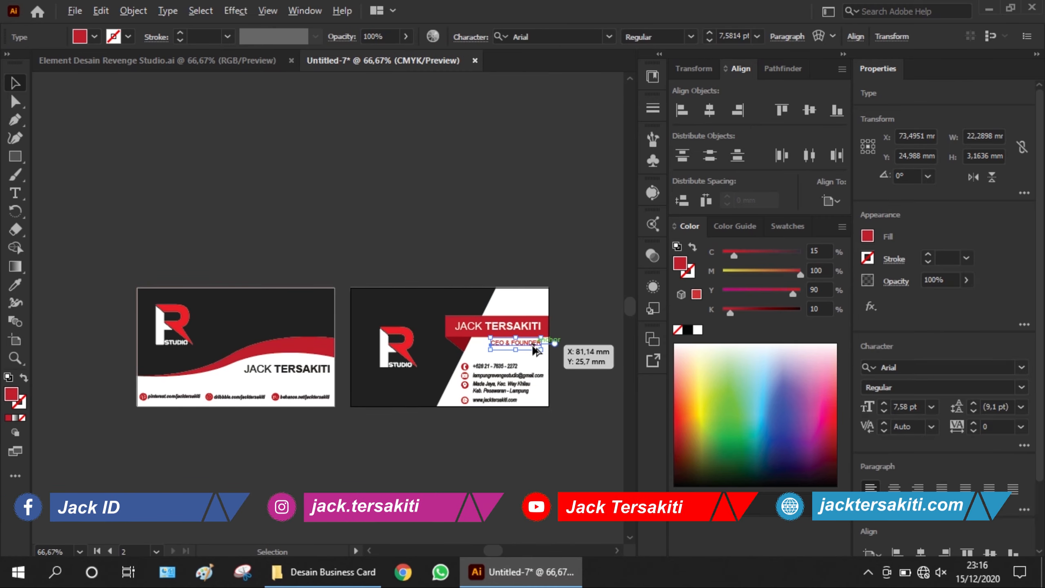
drag(537, 349, 327, 386)
click(366, 231)
Right-align the front card's owner name and CEO & FOUNDER line, and shift both about 0.57 mm away from the card's edge
scroll(299, 392, up, 4)
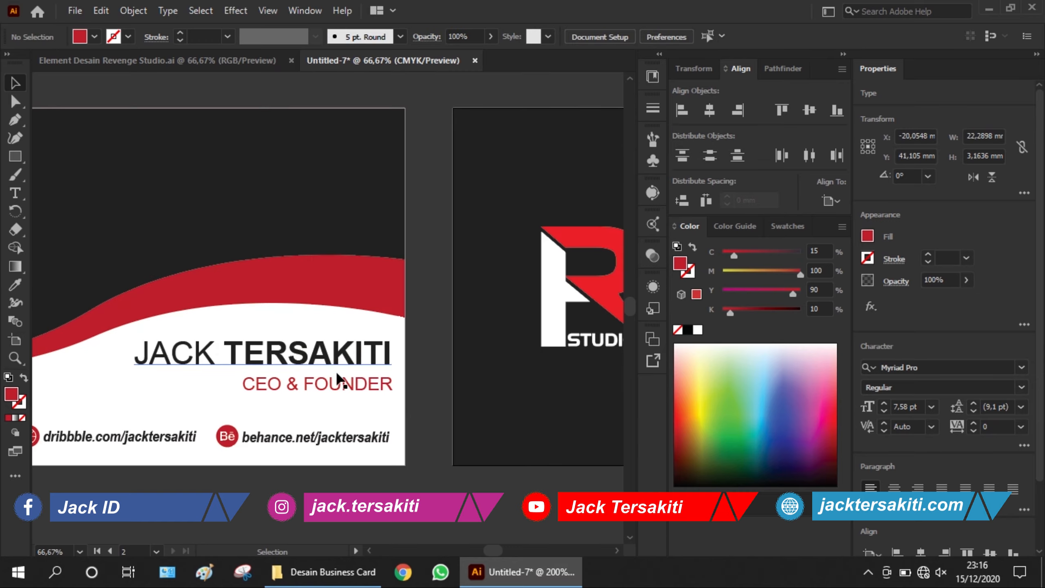
click(400, 407)
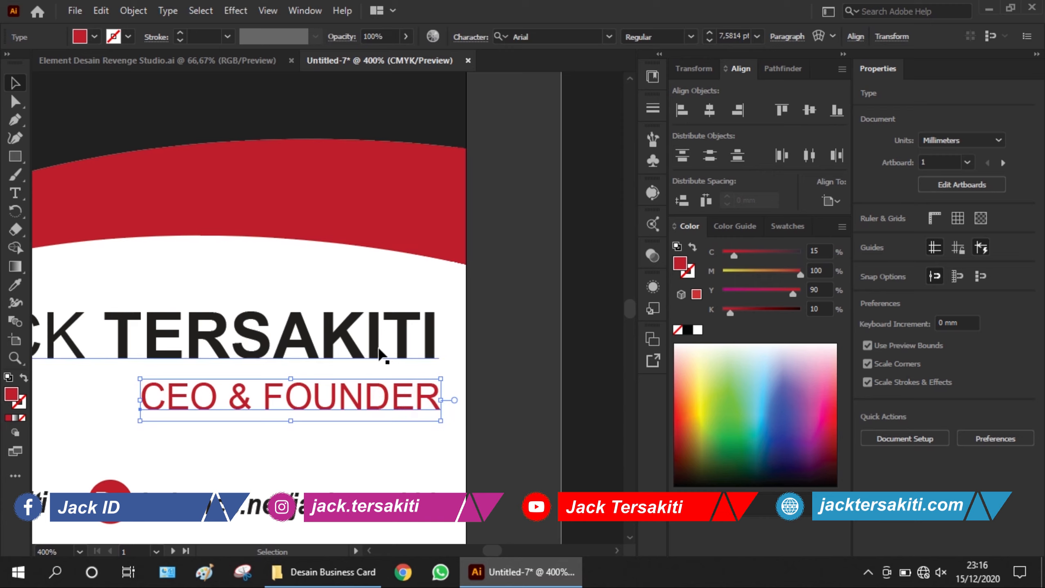
shift+click(378, 349)
click(736, 110)
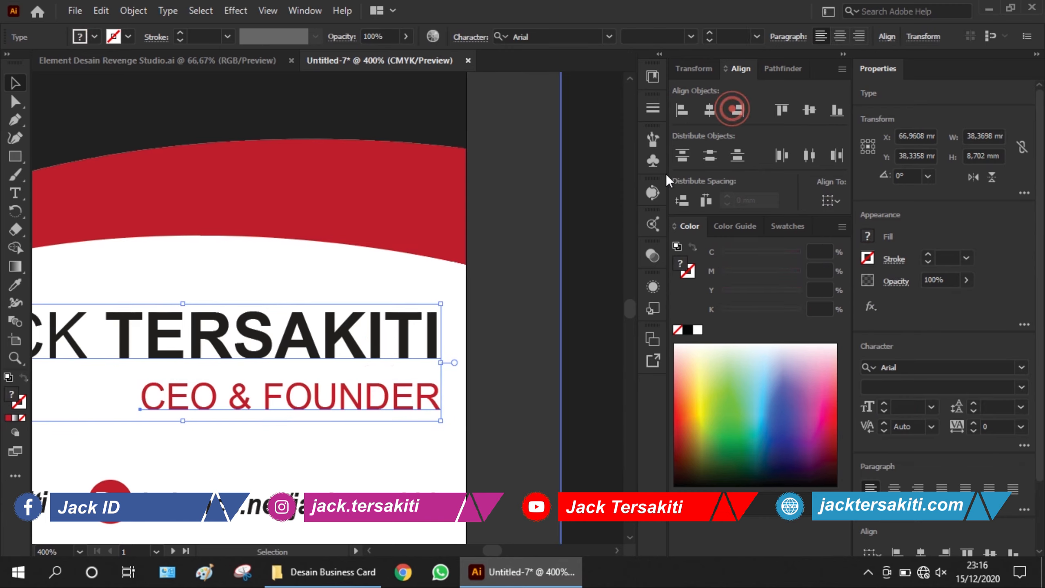
drag(429, 345, 426, 347)
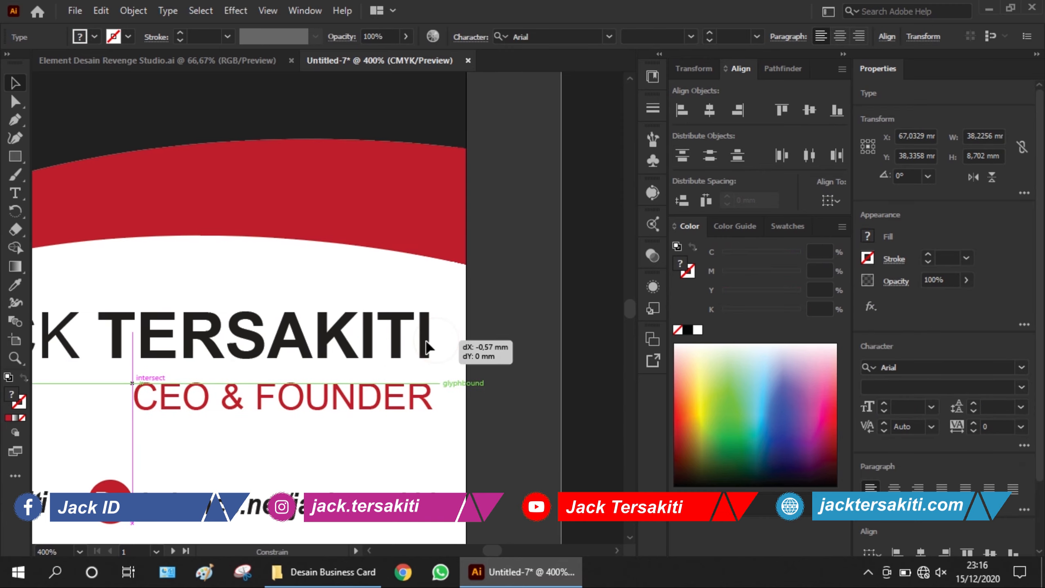
Move the second card's contact icons and text up and slightly outward, centering the block at about X 68.5 mm, Y 40.9 mm
click(513, 320)
scroll(528, 433, down, 2)
scroll(500, 428, down, 1)
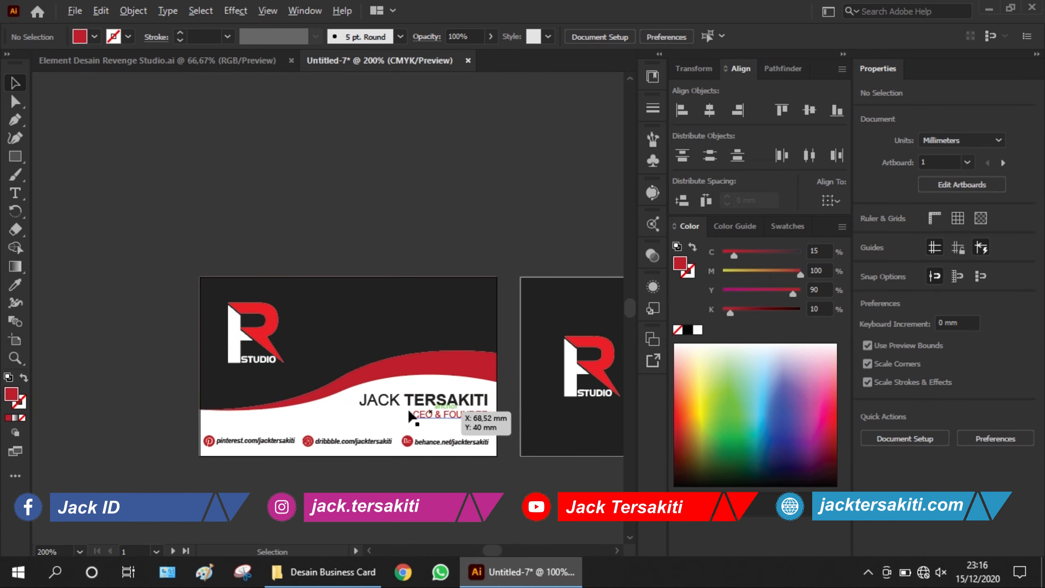
scroll(268, 414, down, 2)
scroll(441, 419, down, 1)
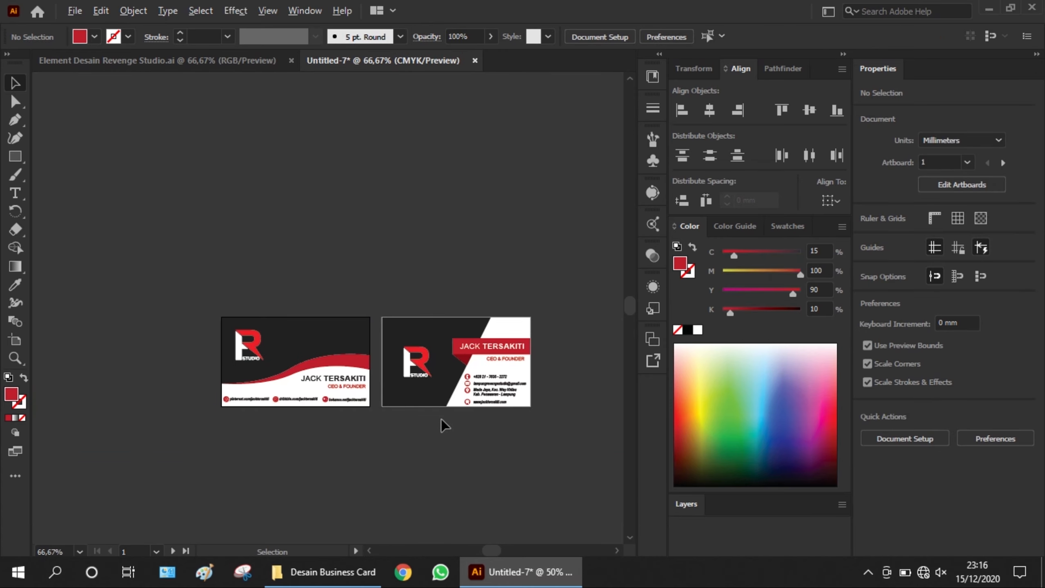
scroll(441, 419, up, 2)
scroll(440, 426, down, 1)
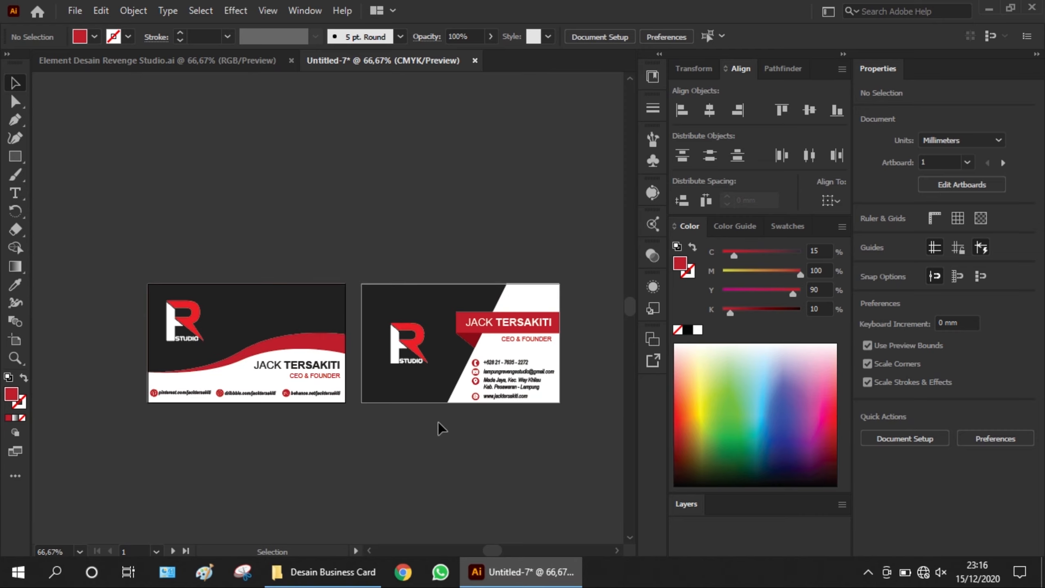
scroll(559, 411, up, 1)
scroll(560, 411, up, 3)
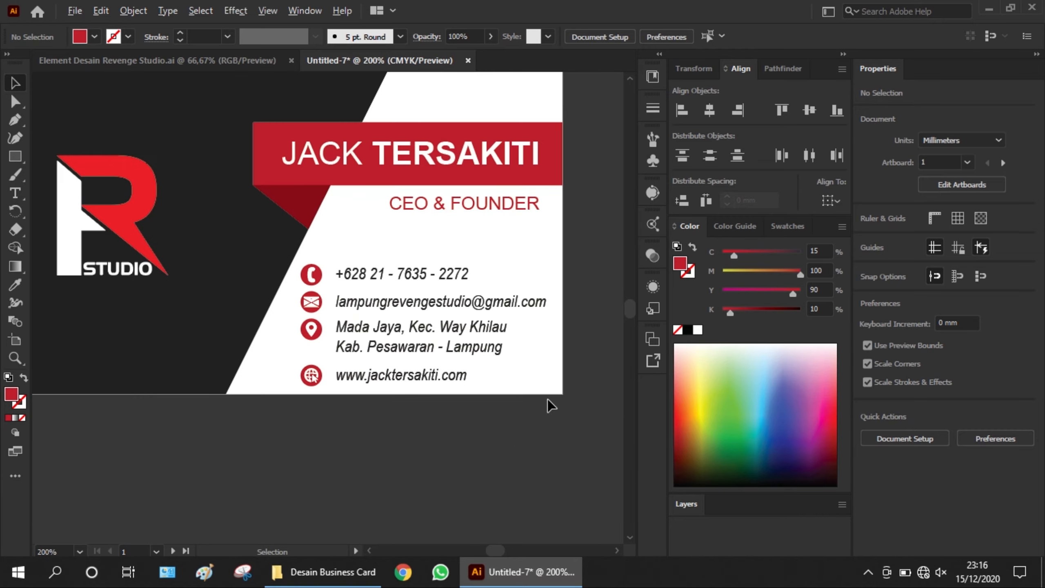
drag(498, 439, 304, 258)
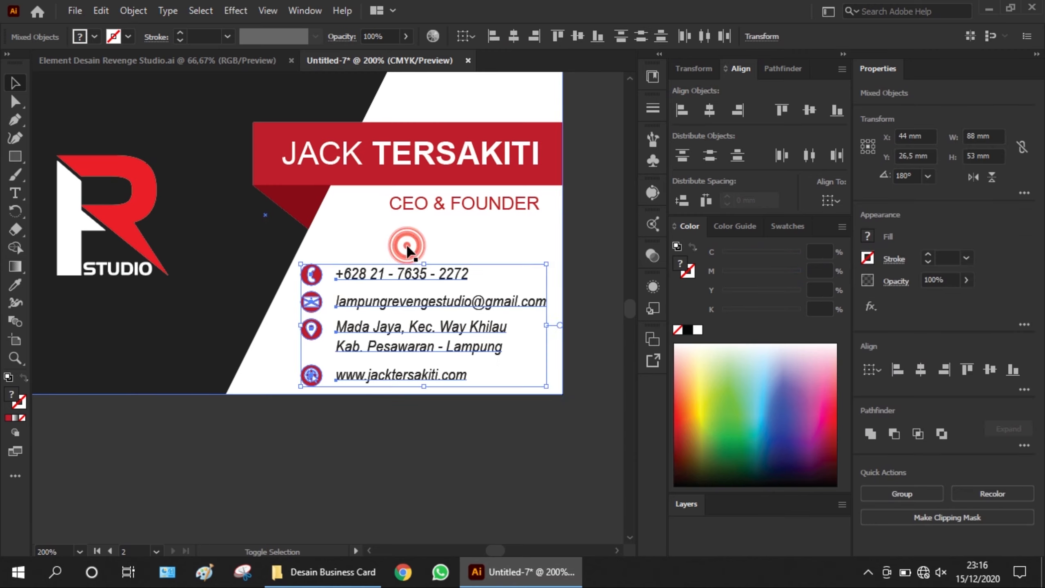
drag(382, 272, 390, 259)
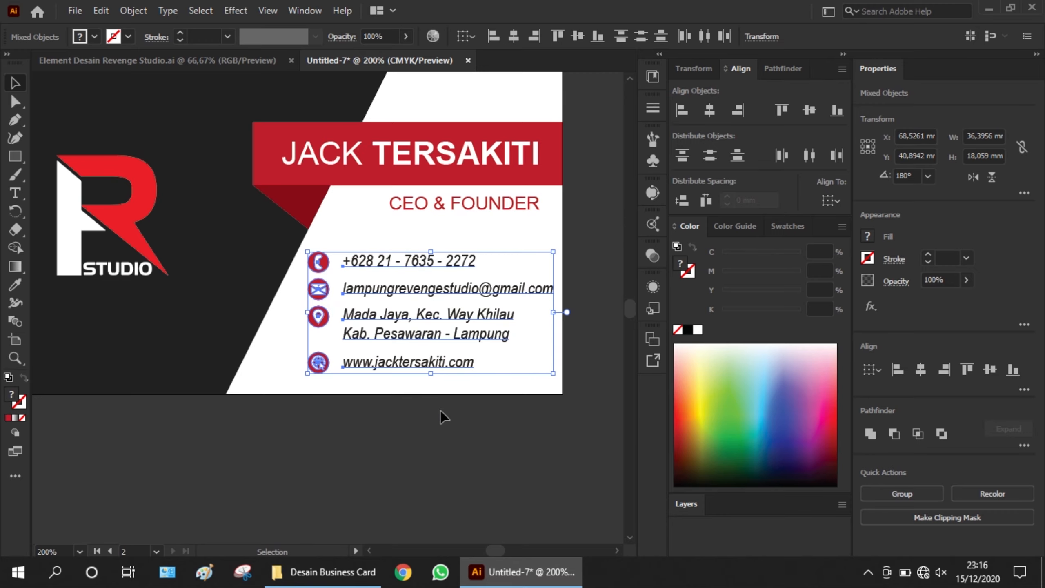
click(436, 420)
scroll(442, 429, down, 1)
scroll(442, 428, down, 2)
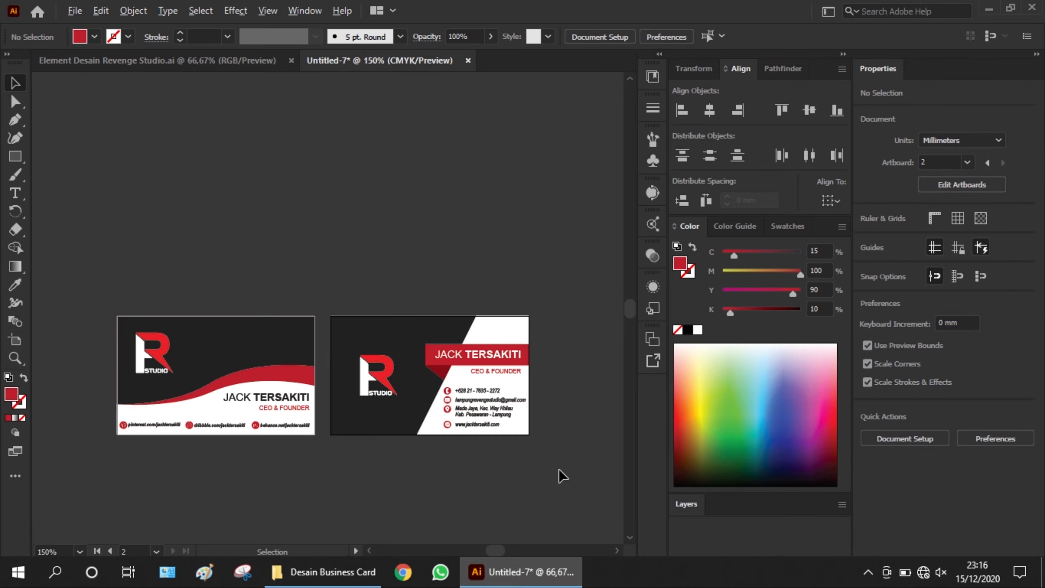
scroll(362, 489, up, 1)
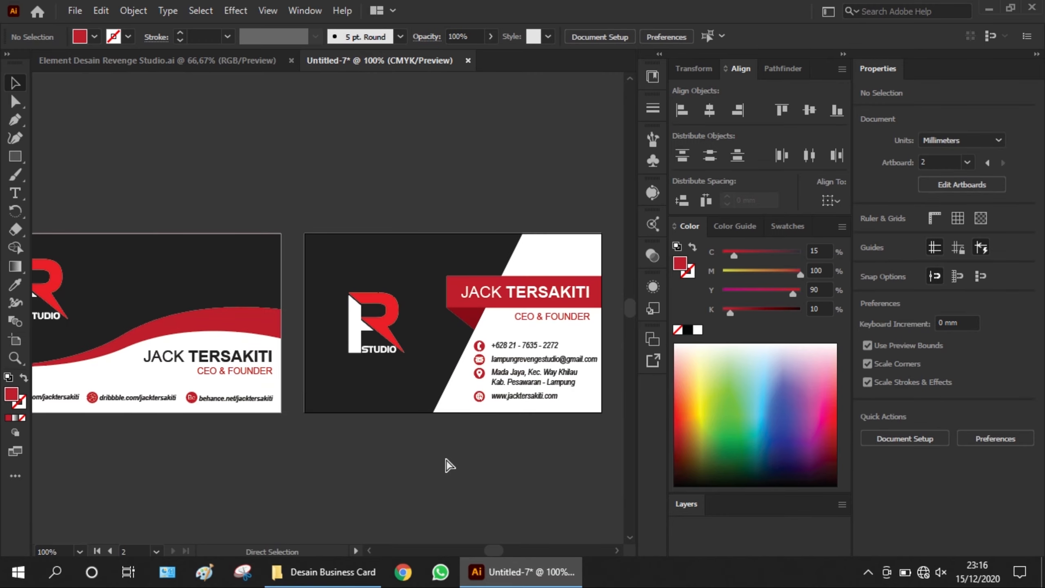
Save the document as Desain Business Card #017.ai in the Desain Business Card folder, using the Illustrator 2020 version
scroll(485, 251, down, 3)
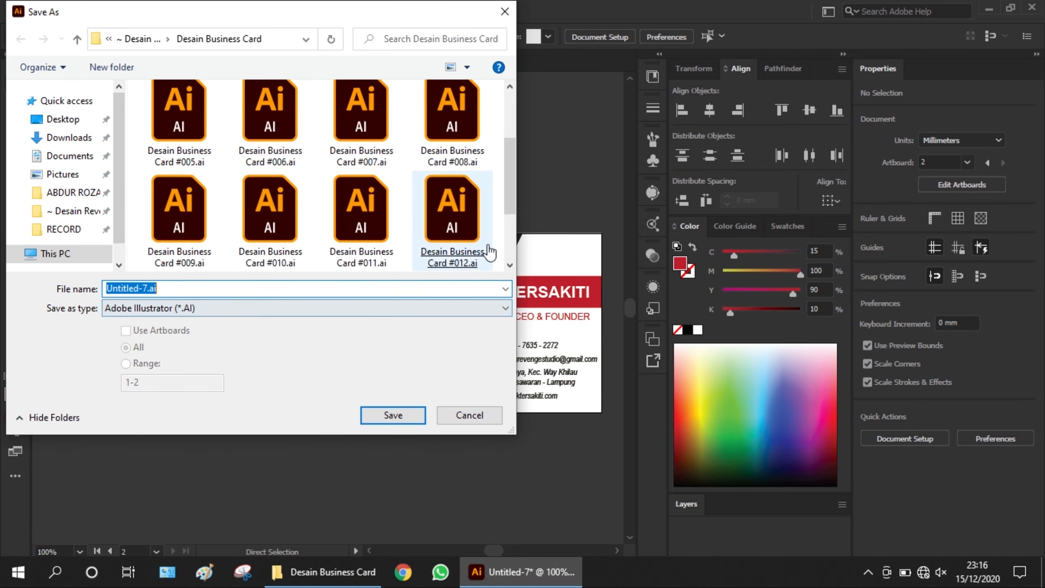
click(496, 224)
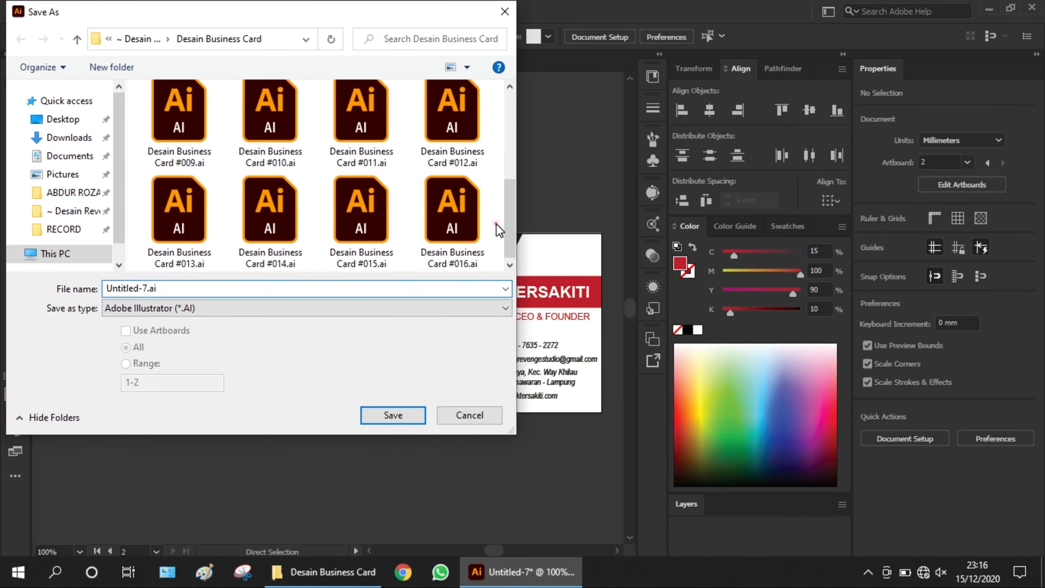
click(255, 284)
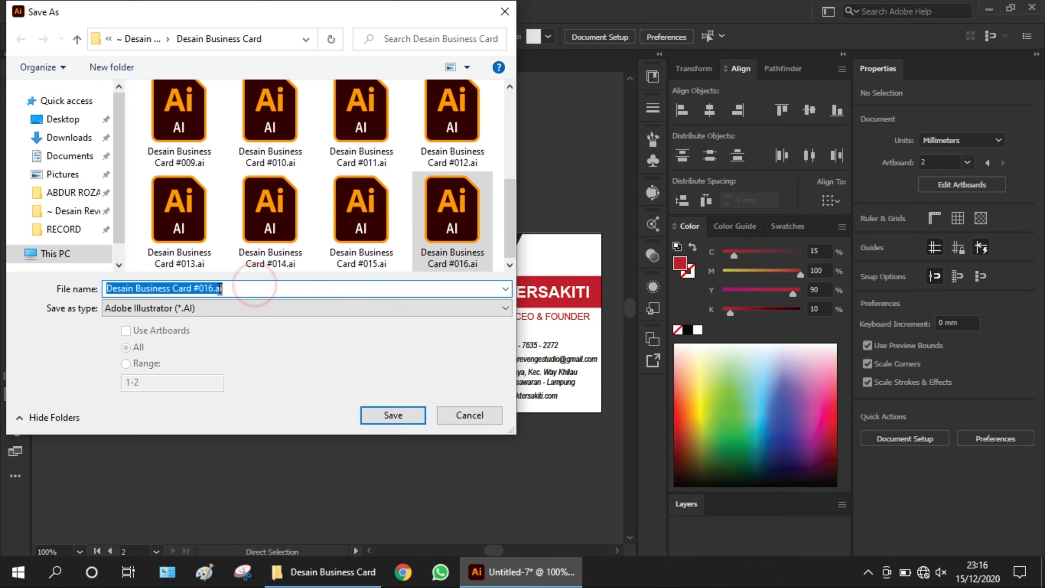
click(216, 288)
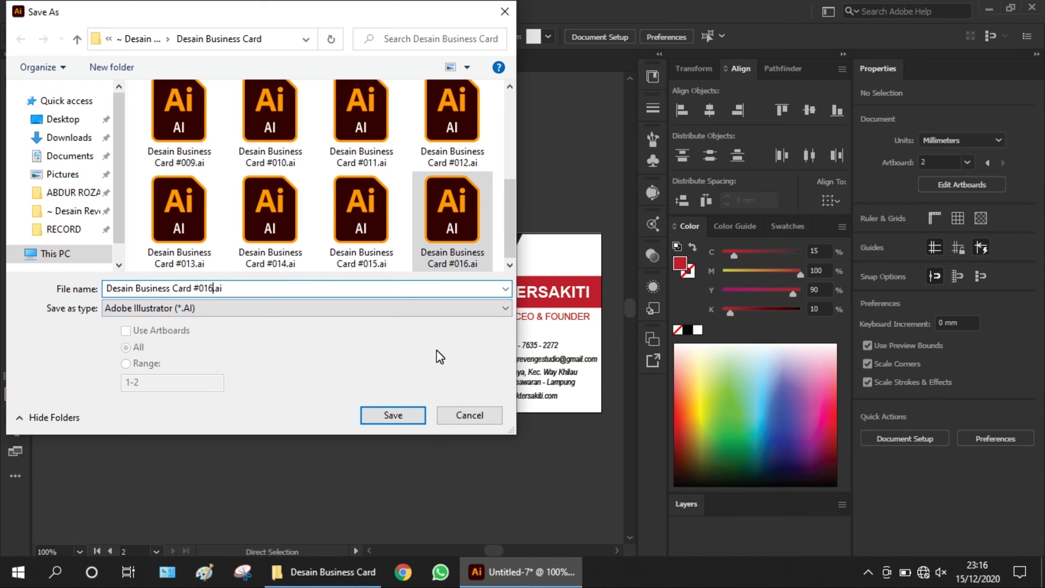
key(BackSpace)
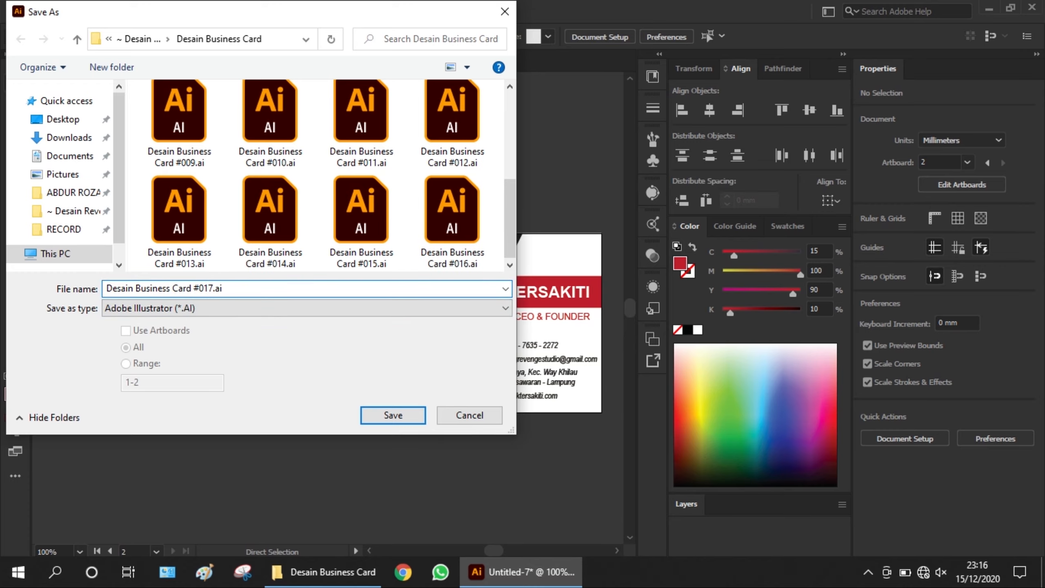
key(Return)
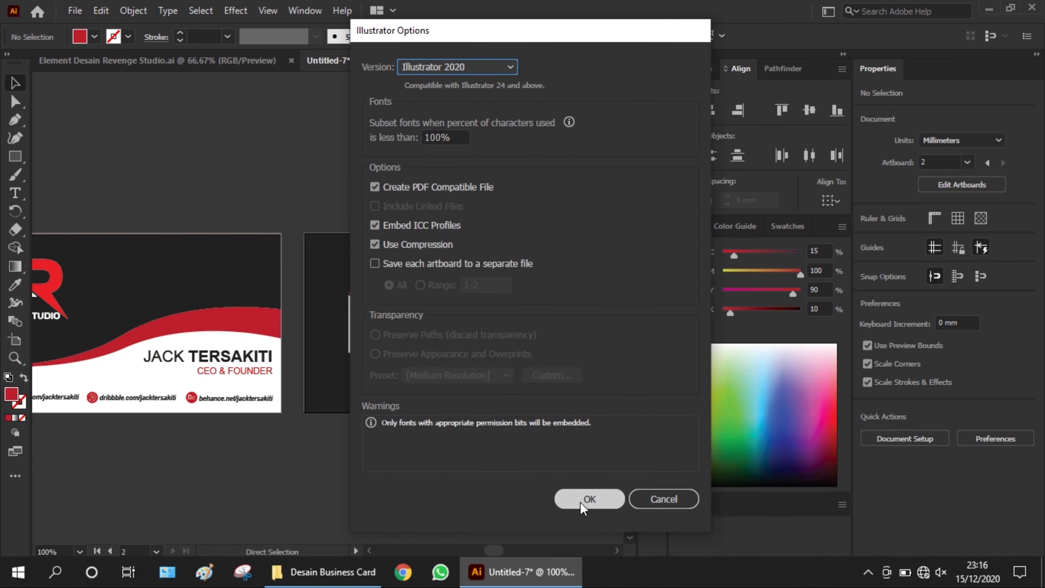
click(580, 501)
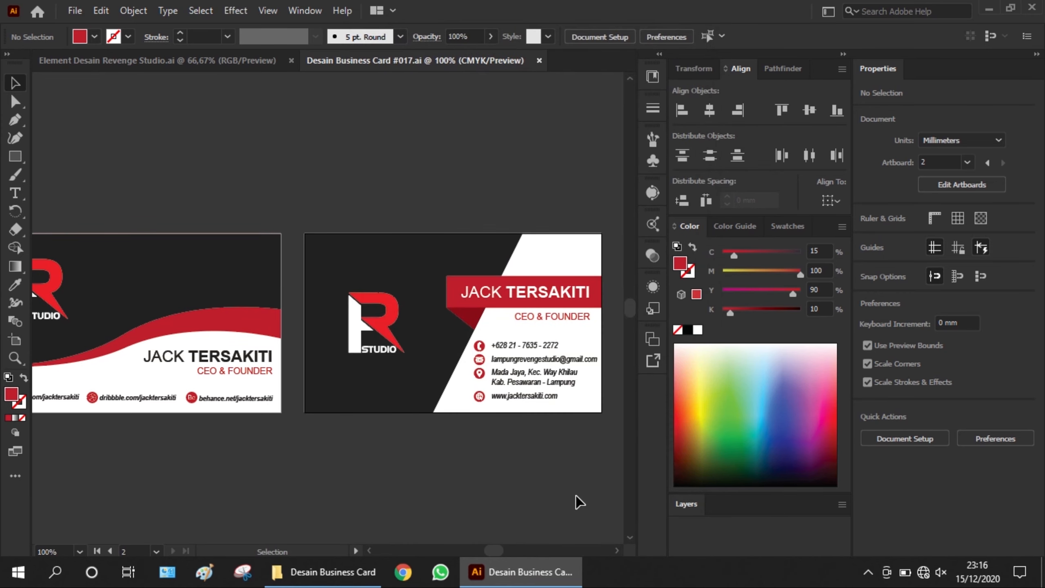
Export all artboards as separate PNG files named Desain Business Card #017, at High (300 ppi) with a transparent background
click(75, 12)
mouse_move(206, 297)
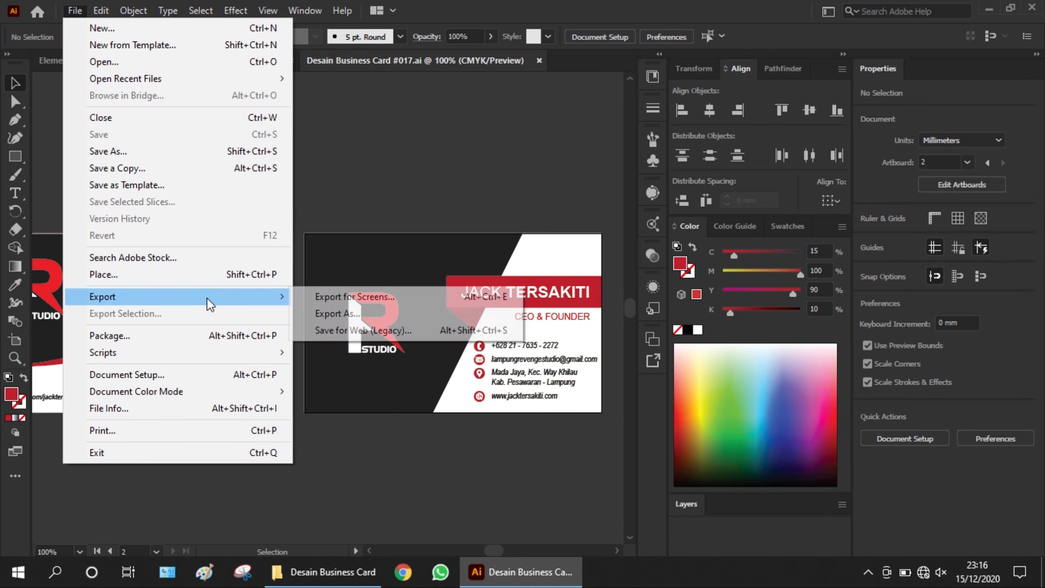
click(325, 309)
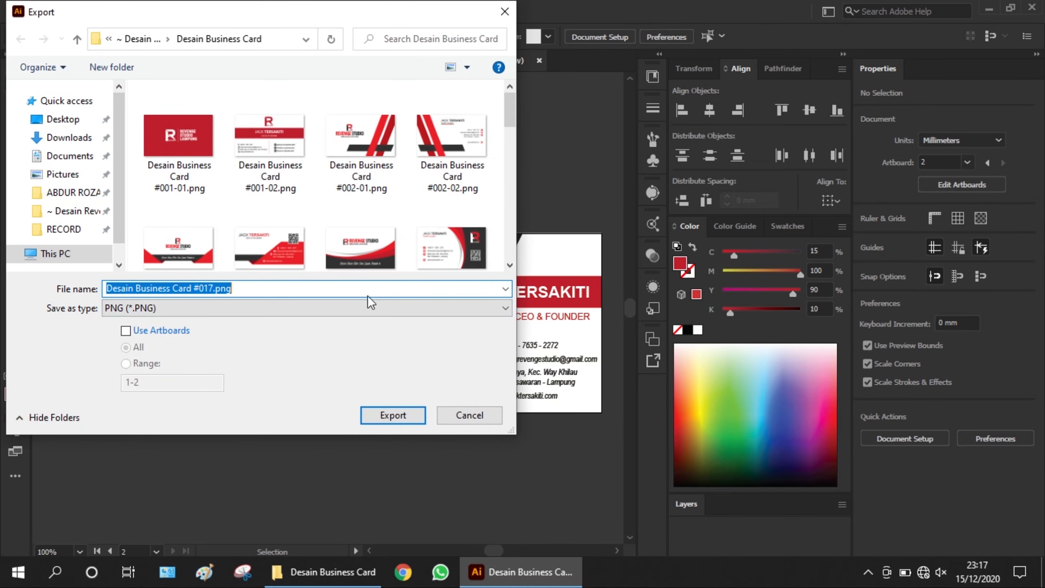
click(155, 331)
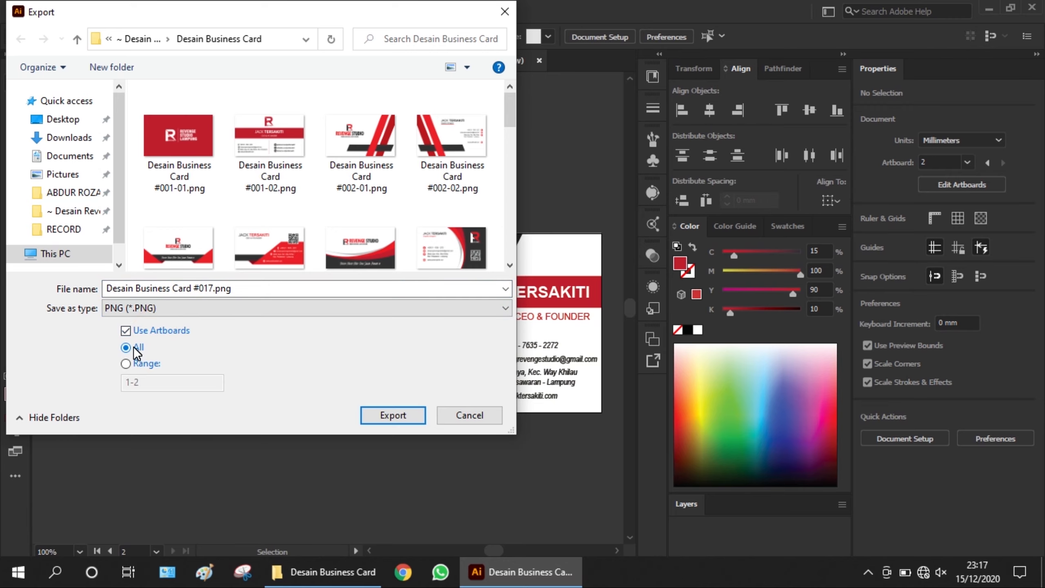
click(134, 346)
click(410, 415)
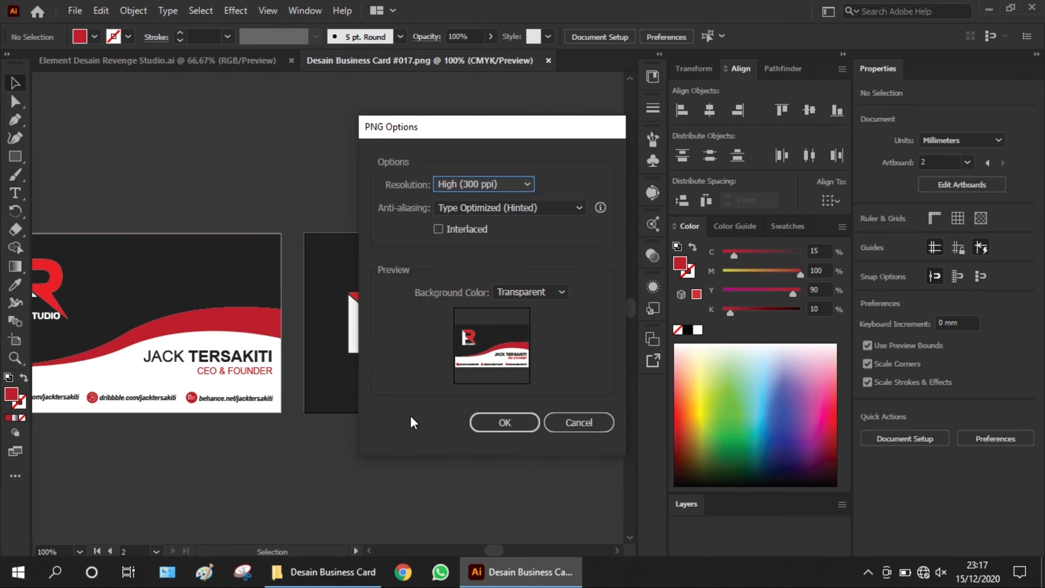
click(485, 420)
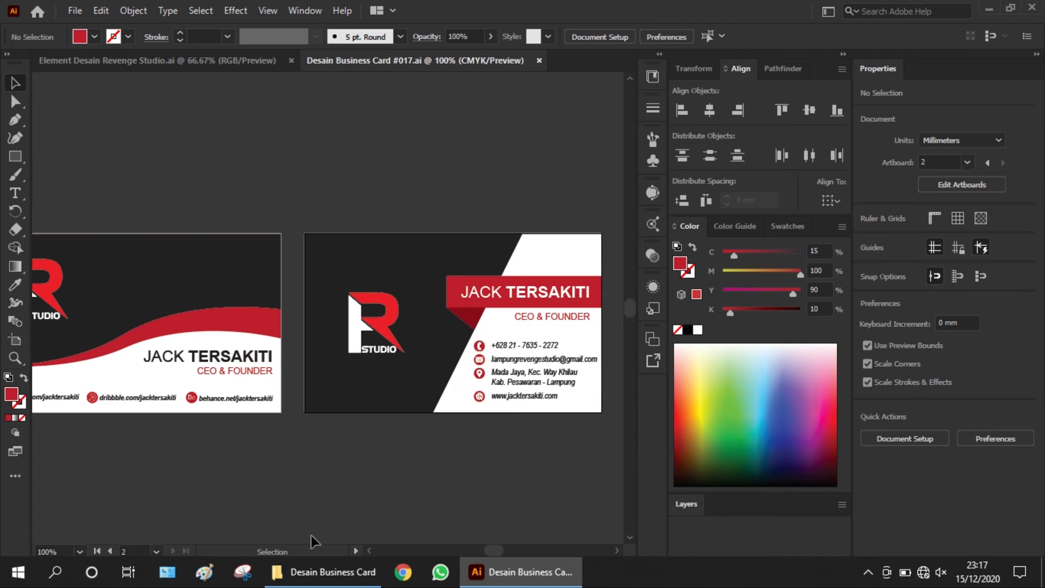
Switch to the Desain Business Card folder in File Explorer and review the exported #017-01 and #017-02 PNG images in Photos
click(323, 572)
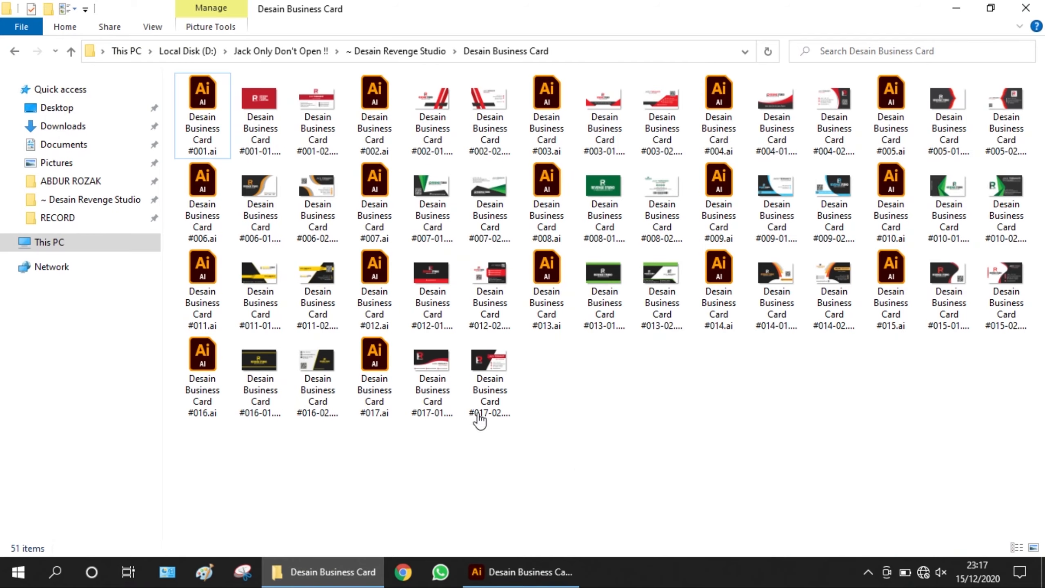
double_click(433, 395)
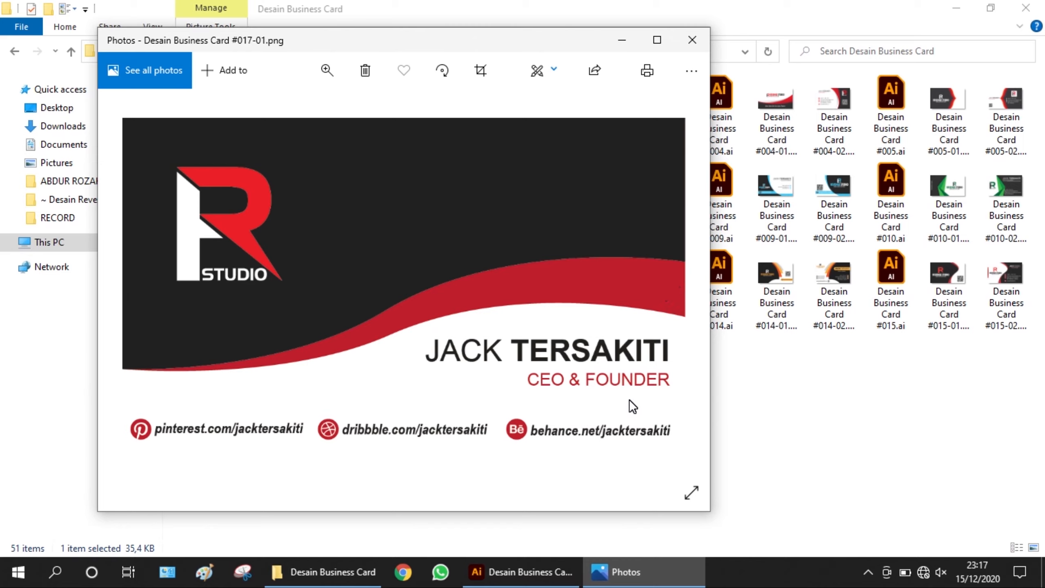
key(Right)
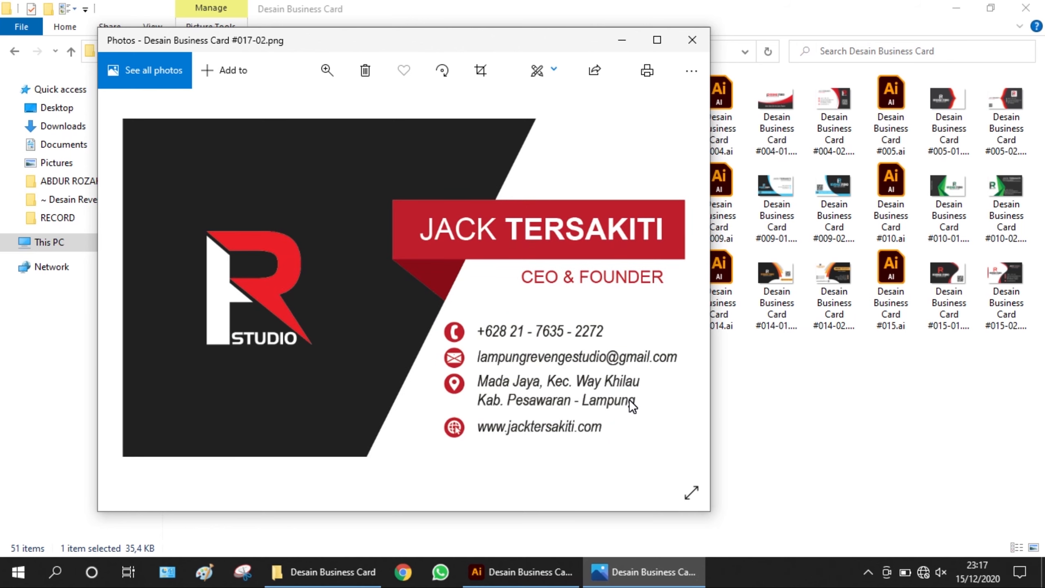
key(Left)
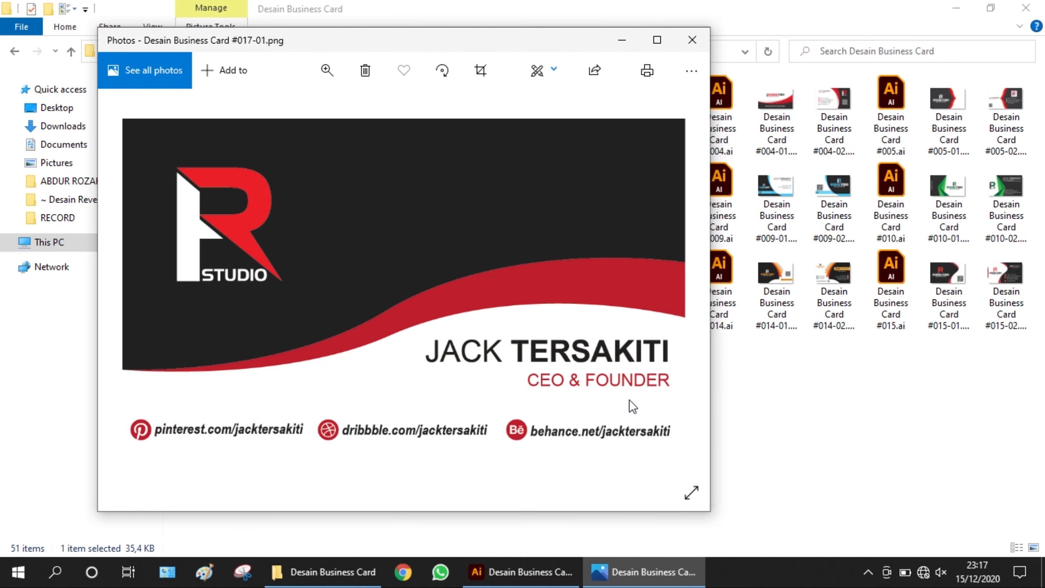
key(Right)
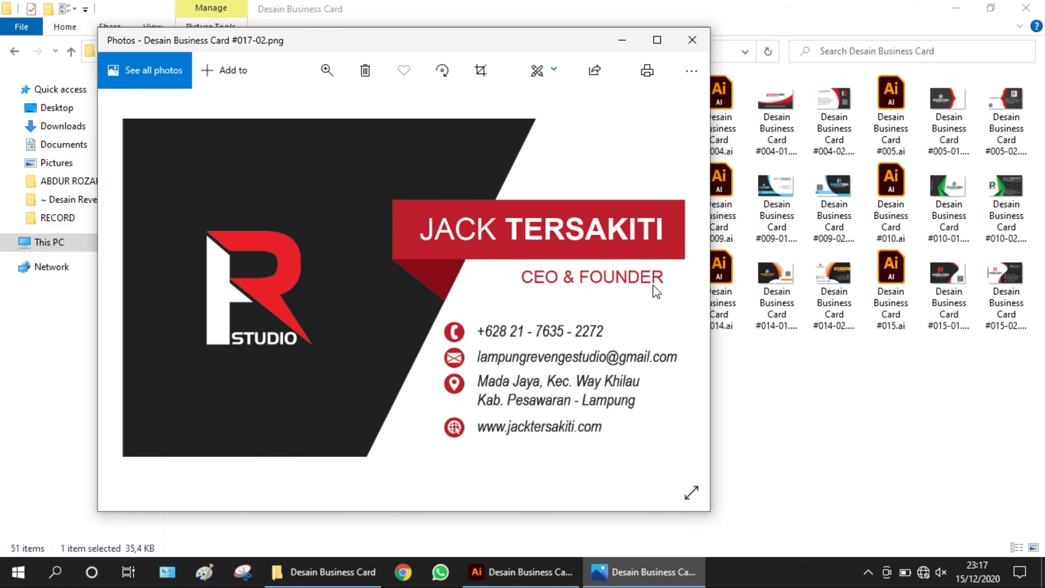
click(679, 43)
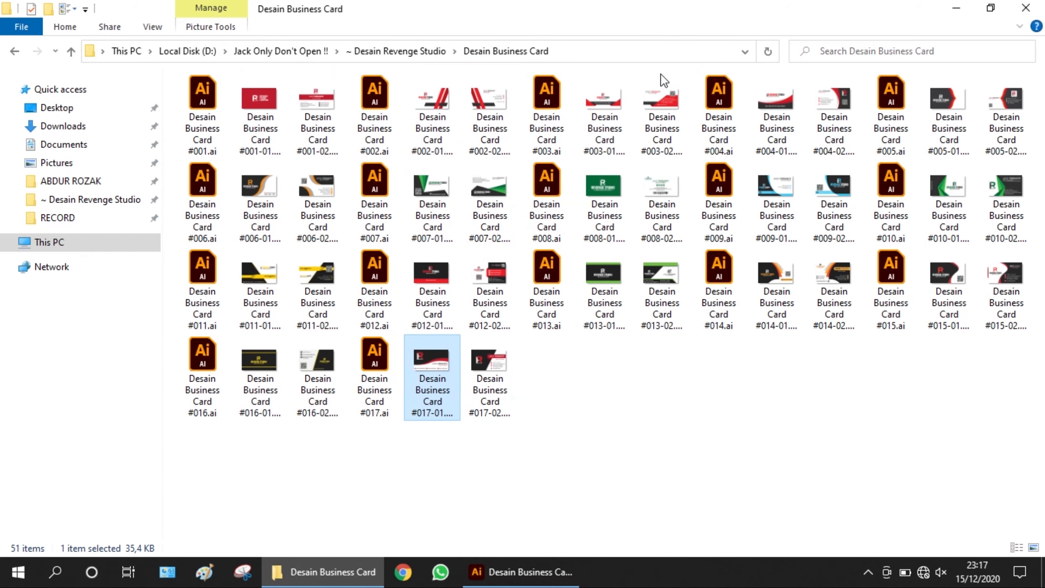
click(599, 399)
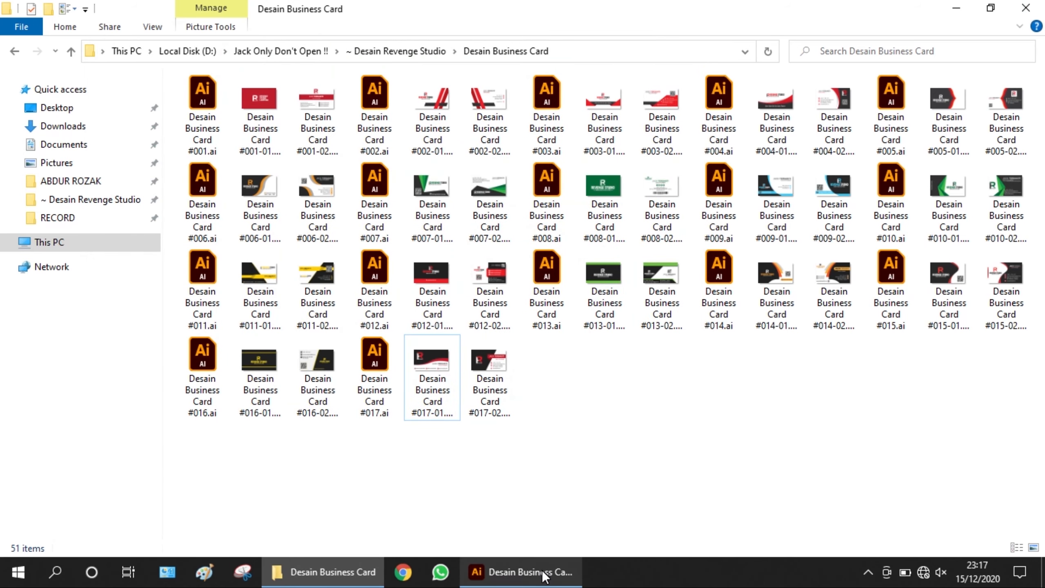
click(866, 560)
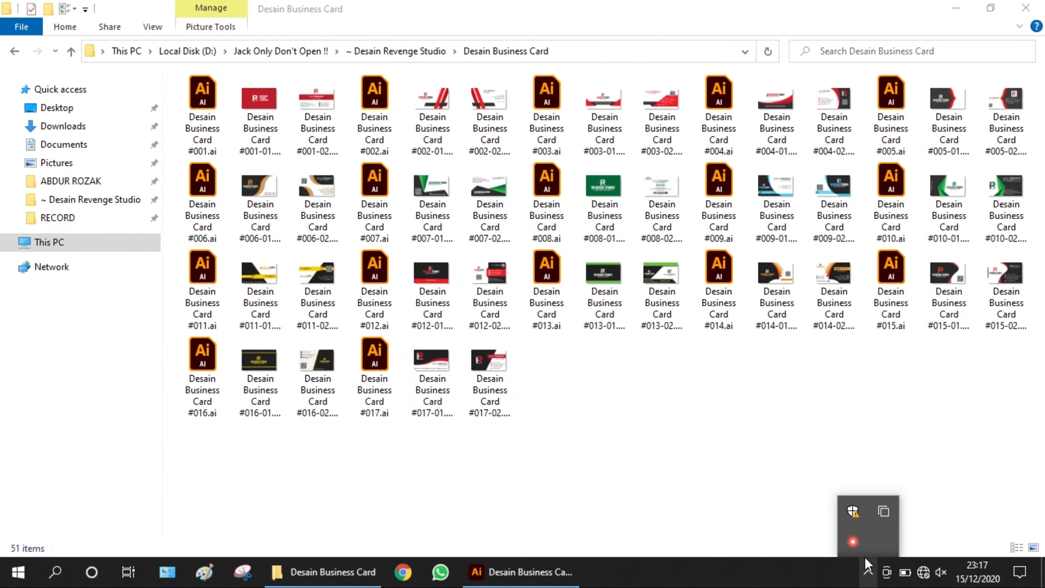
right_click(853, 547)
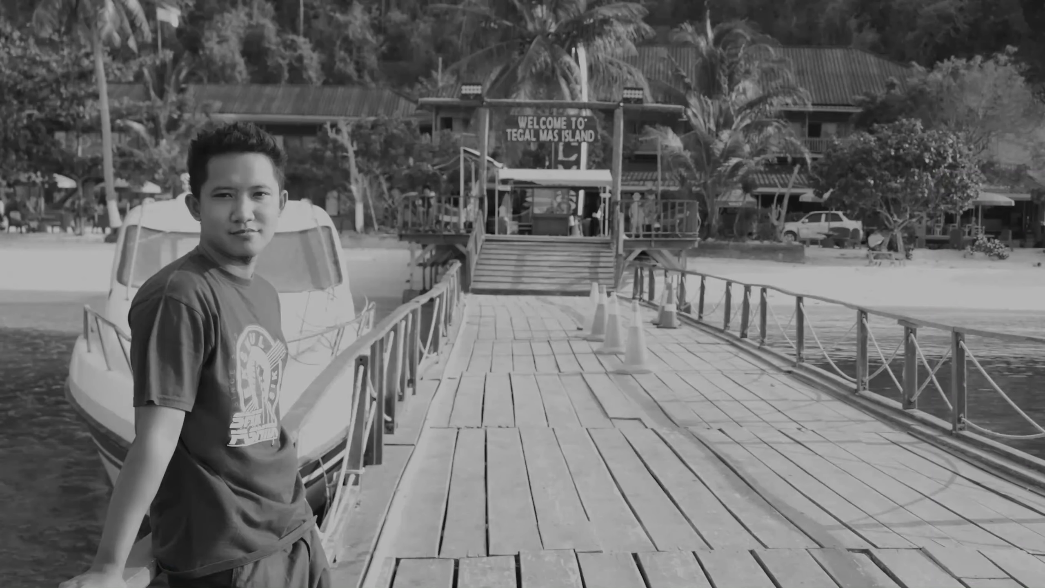